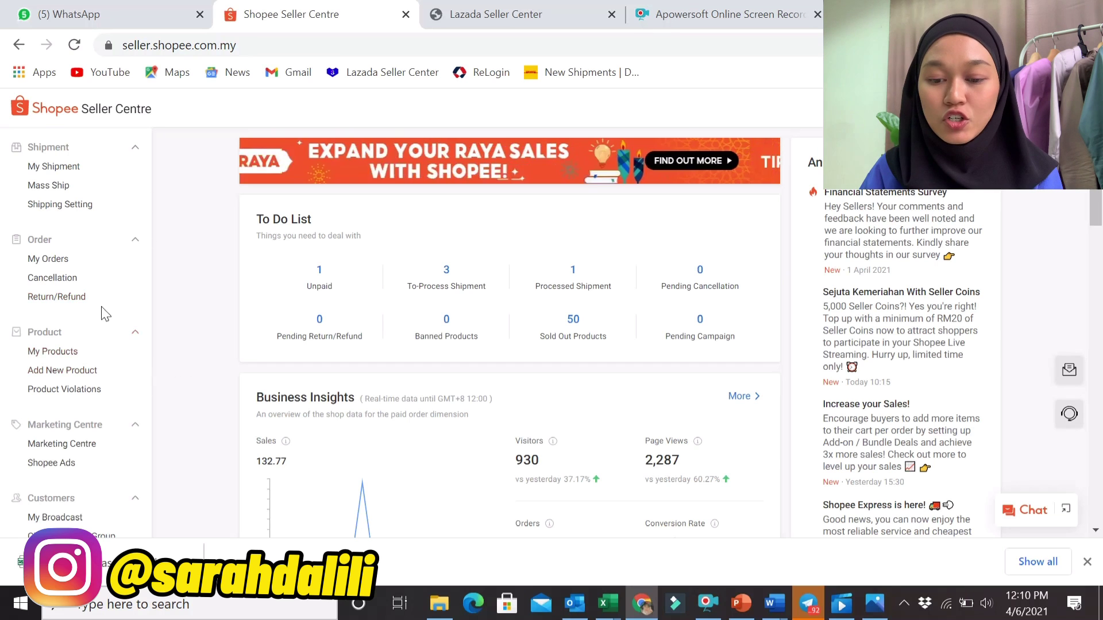
Open the My Income page, verify access with the account login password, and decline the browser's offer to update the saved password.
{"action": "scroll", "coordinate": [102, 311], "scroll_direction": "down", "scroll_amount": 2}
{"action": "scroll", "coordinate": [205, 300], "scroll_direction": "up", "scroll_amount": 2}
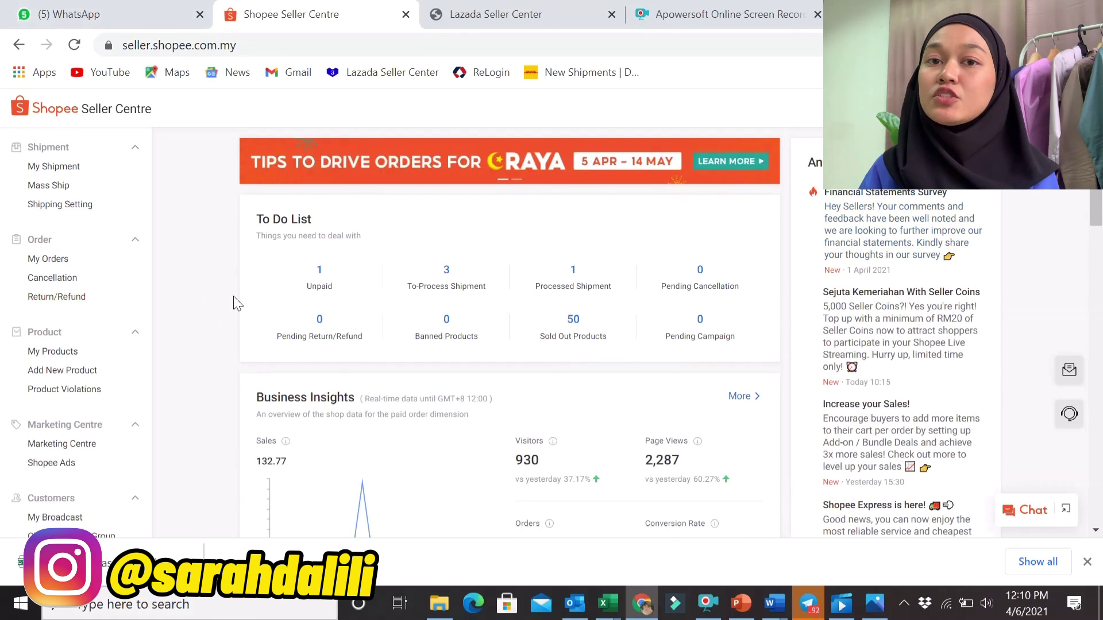
{"action": "scroll", "coordinate": [128, 311], "scroll_direction": "down", "scroll_amount": 5}
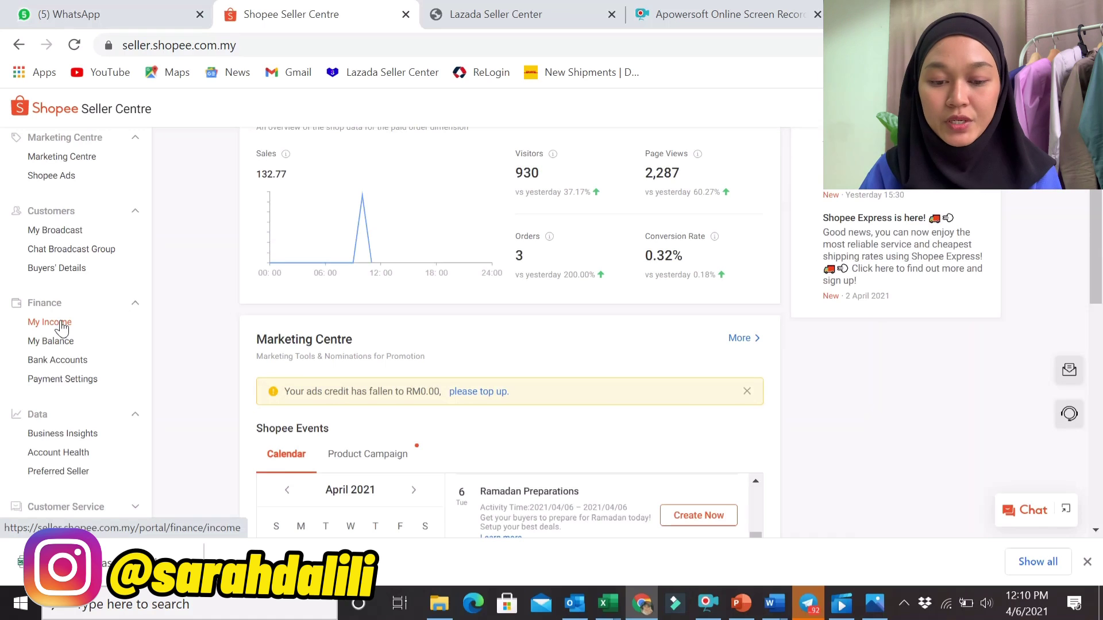
{"action": "left_click", "coordinate": [61, 325]}
{"action": "left_click", "coordinate": [517, 315]}
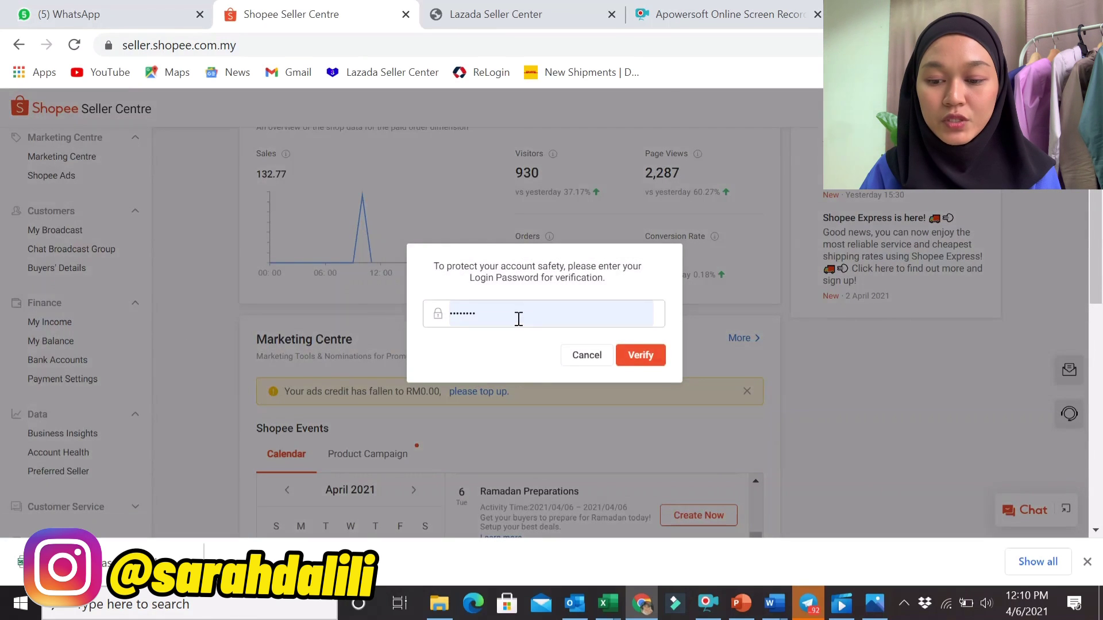
{"action": "left_click", "coordinate": [534, 31]}
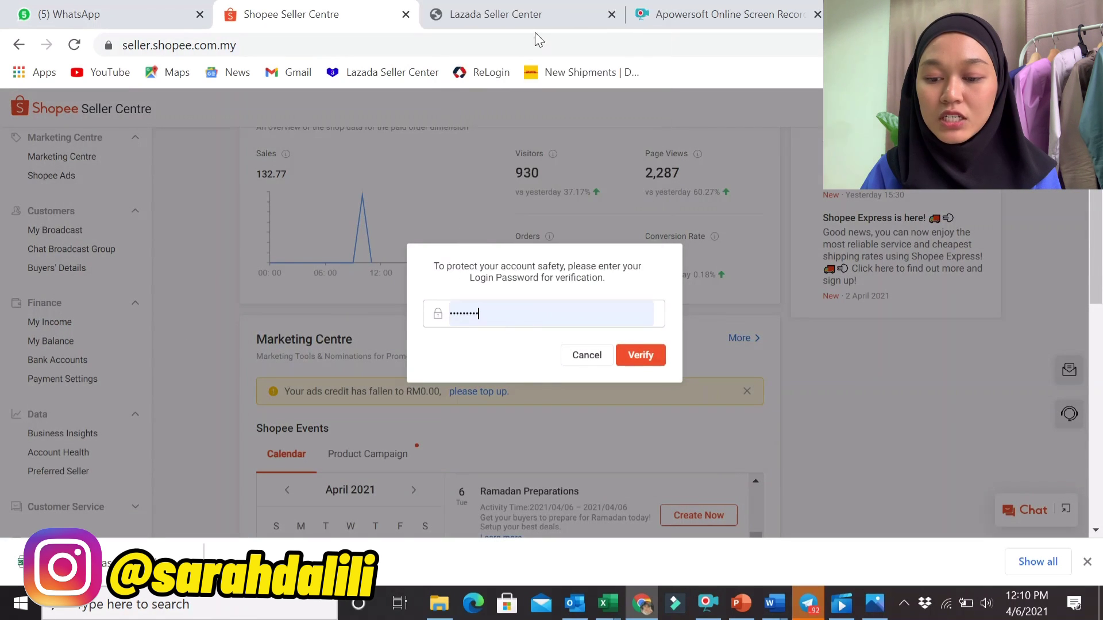
{"action": "left_click", "coordinate": [641, 356]}
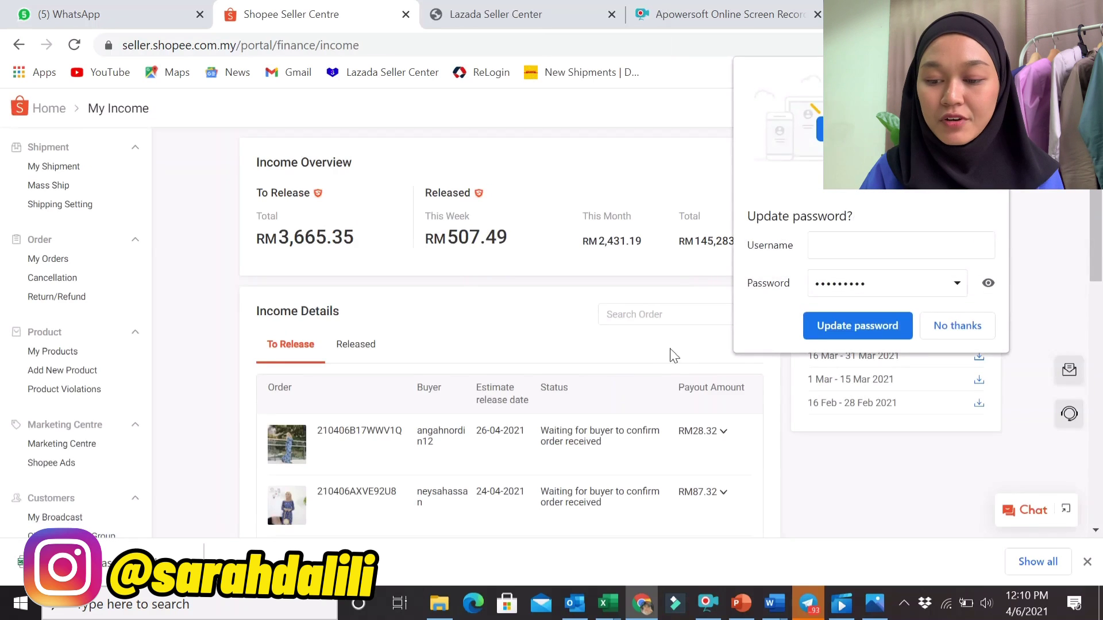
{"action": "left_click", "coordinate": [937, 329]}
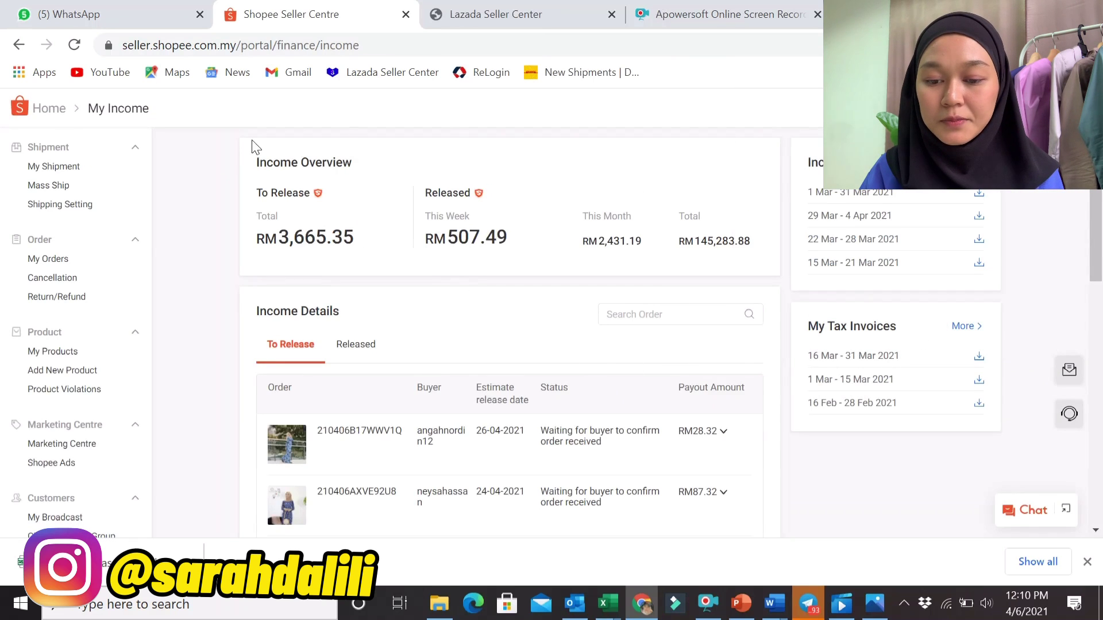
Show the released income details and set the date range to 01-03-2021 through 31-03-2021.
{"action": "left_click", "coordinate": [365, 351]}
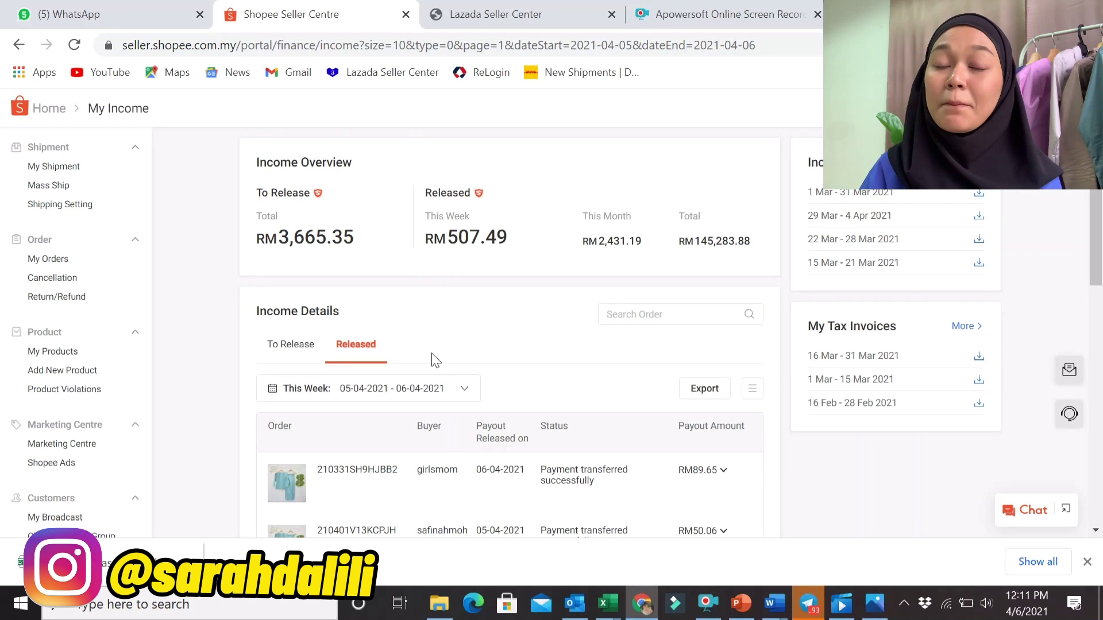
{"action": "scroll", "coordinate": [438, 302], "scroll_direction": "down", "scroll_amount": 3}
{"action": "scroll", "coordinate": [529, 299], "scroll_direction": "up", "scroll_amount": 3}
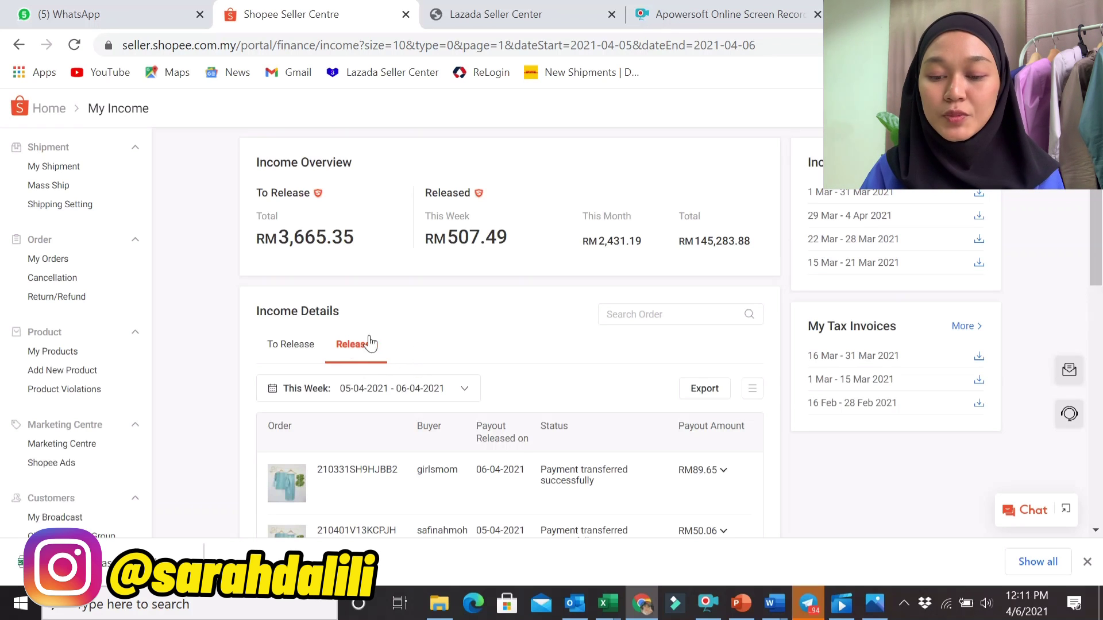
{"action": "scroll", "coordinate": [407, 316], "scroll_direction": "down", "scroll_amount": 3}
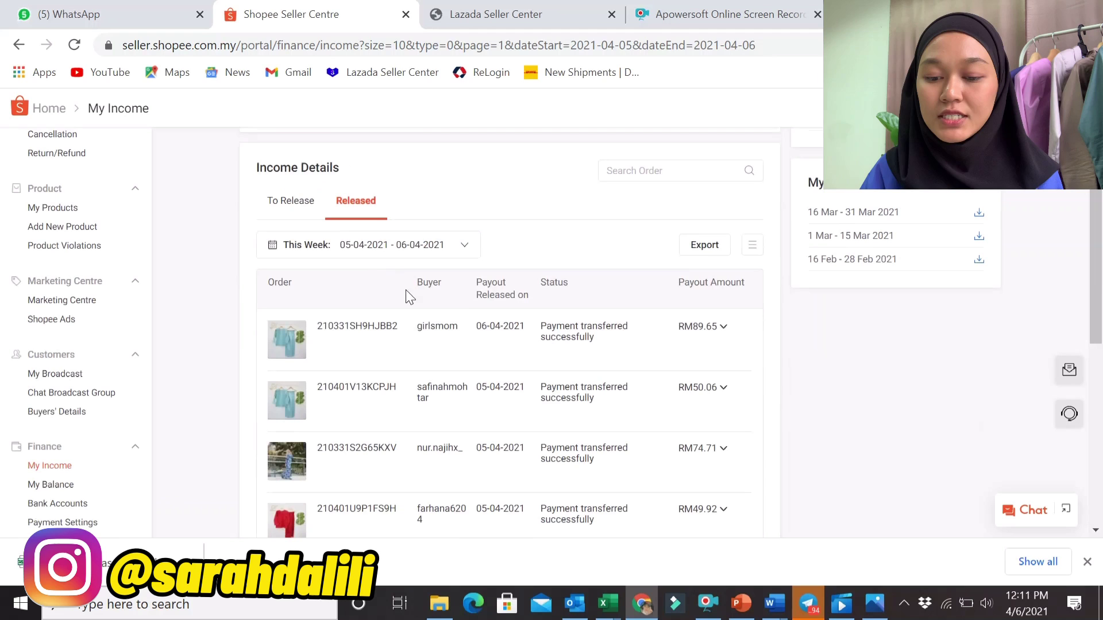
{"action": "left_click", "coordinate": [399, 246]}
{"action": "mouse_move", "coordinate": [279, 400]}
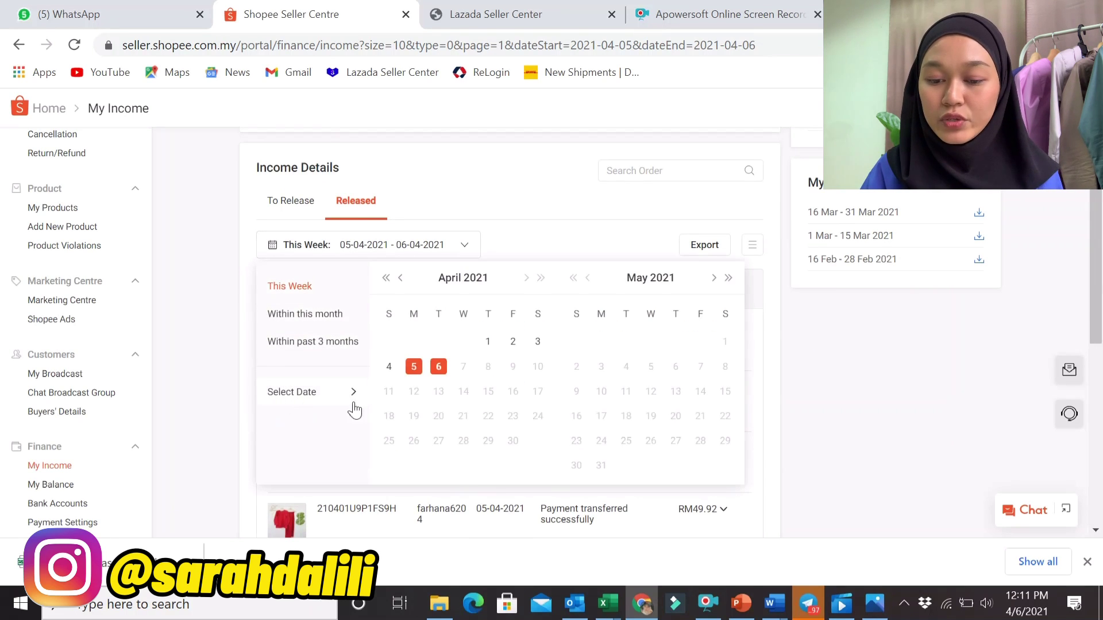
{"action": "left_click", "coordinate": [400, 278]}
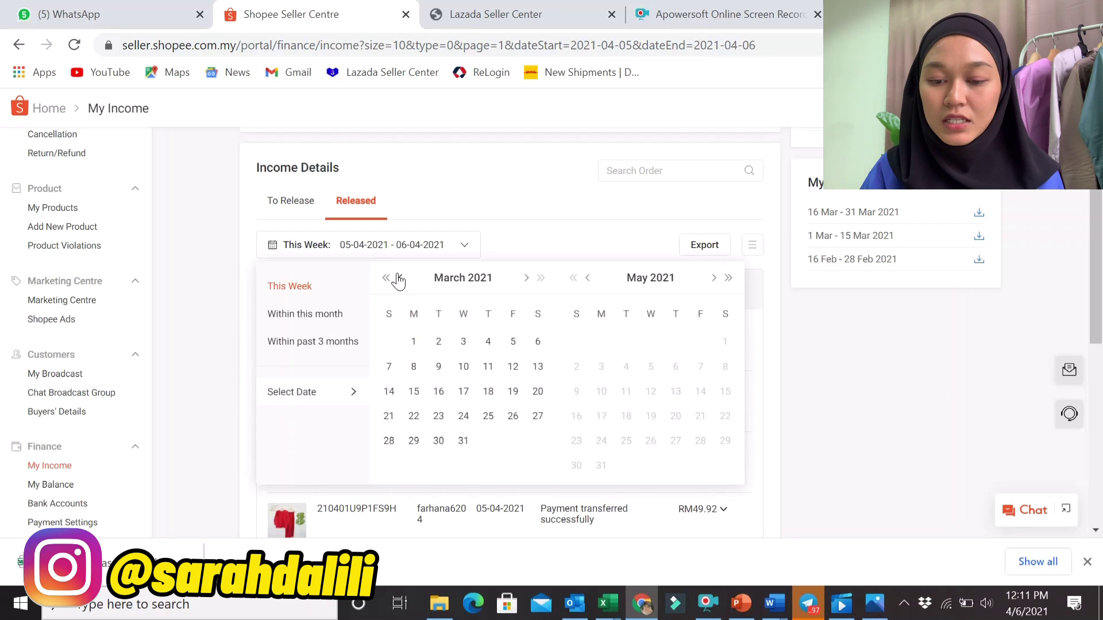
{"action": "left_click", "coordinate": [414, 343]}
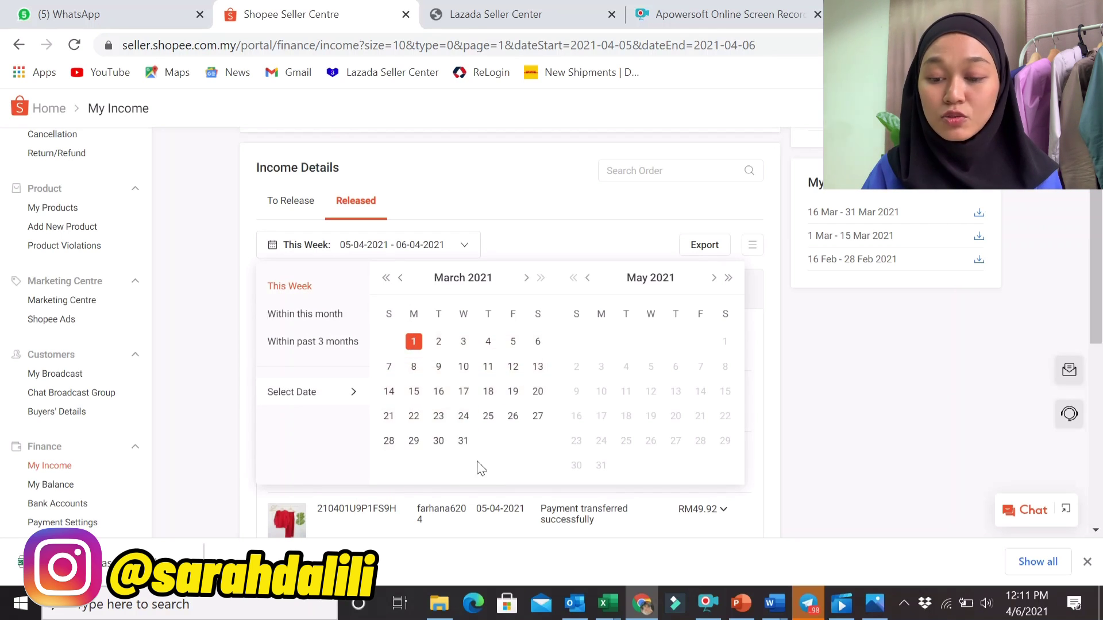
{"action": "left_click", "coordinate": [463, 442]}
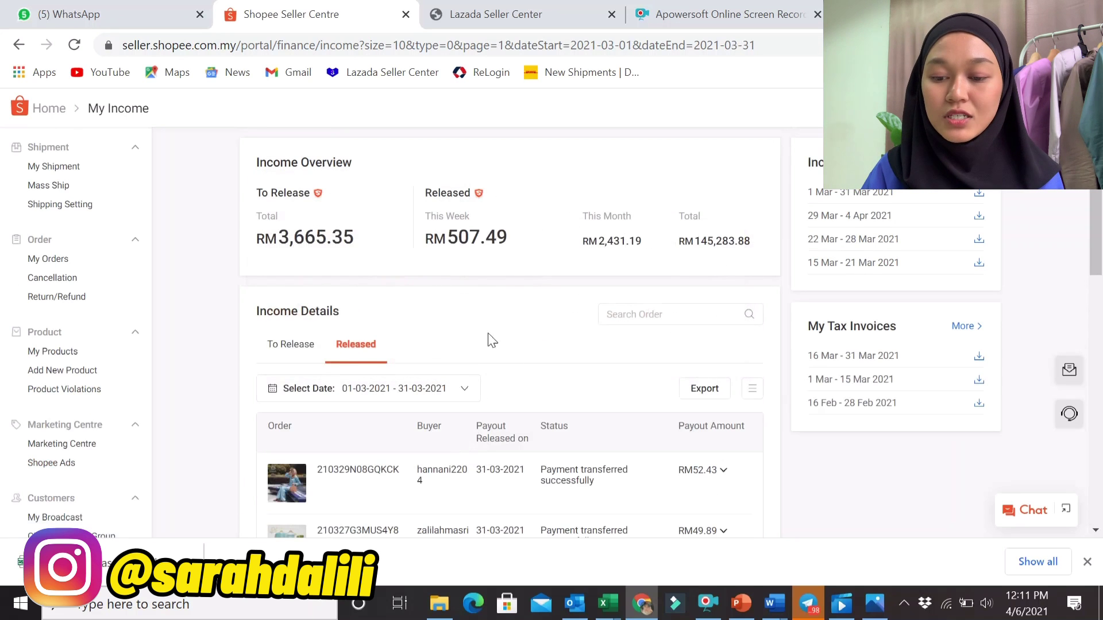
Expand the payout breakdown of the first released order and review its shipping subtotal, fees and order income.
{"action": "scroll", "coordinate": [408, 379], "scroll_direction": "down", "scroll_amount": 2}
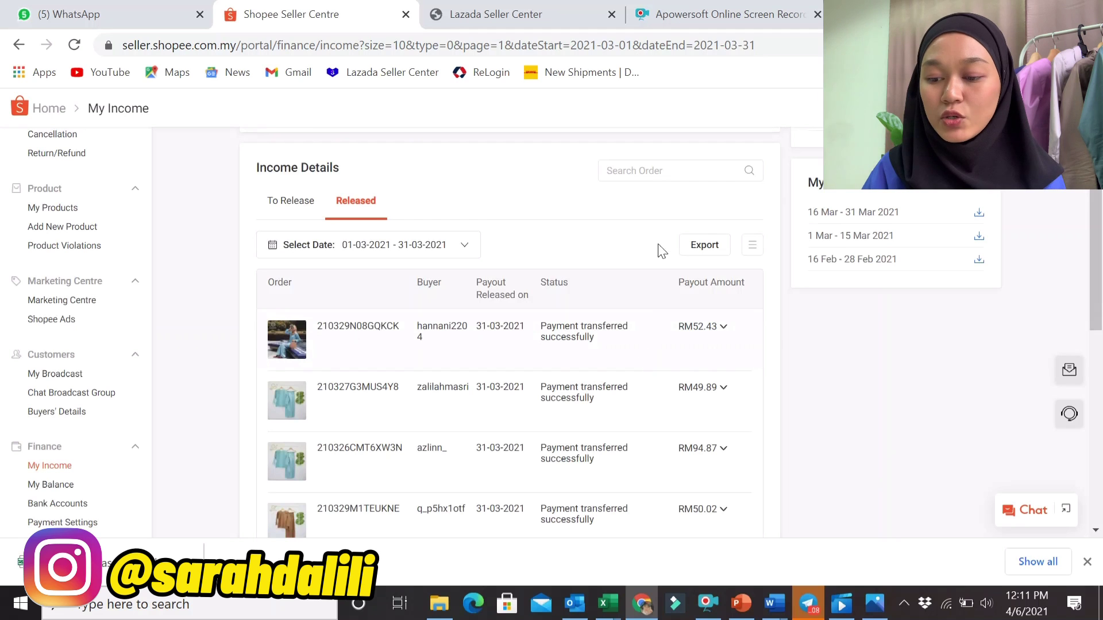
{"action": "left_click", "coordinate": [705, 327]}
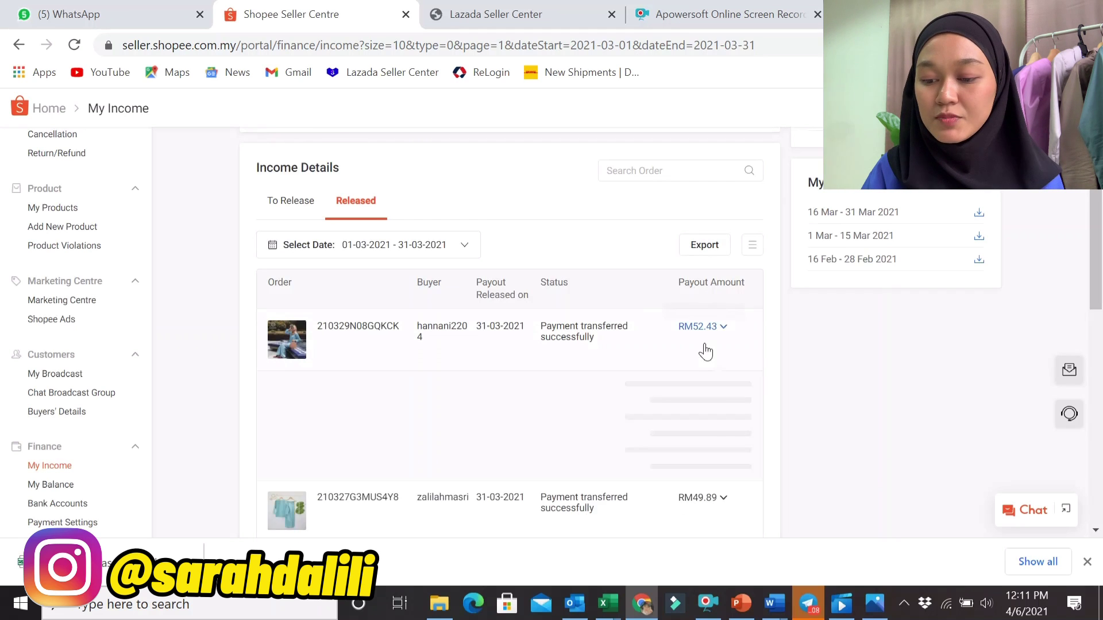
{"action": "scroll", "coordinate": [680, 364], "scroll_direction": "down", "scroll_amount": 5}
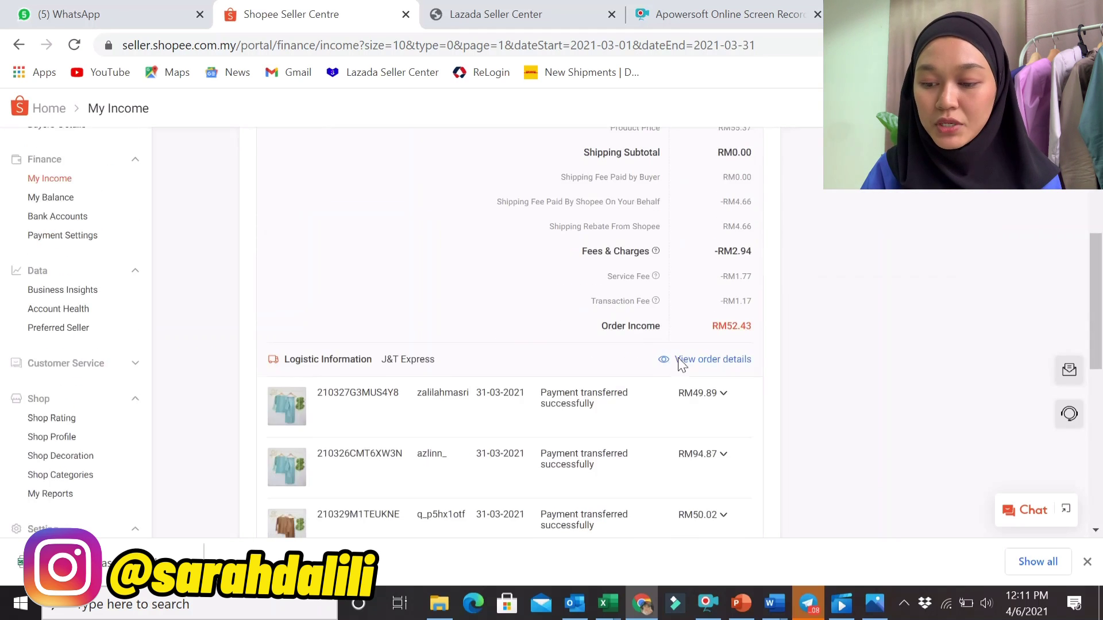
{"action": "scroll", "coordinate": [678, 365], "scroll_direction": "up", "scroll_amount": 3}
{"action": "scroll", "coordinate": [652, 313], "scroll_direction": "down", "scroll_amount": 6}
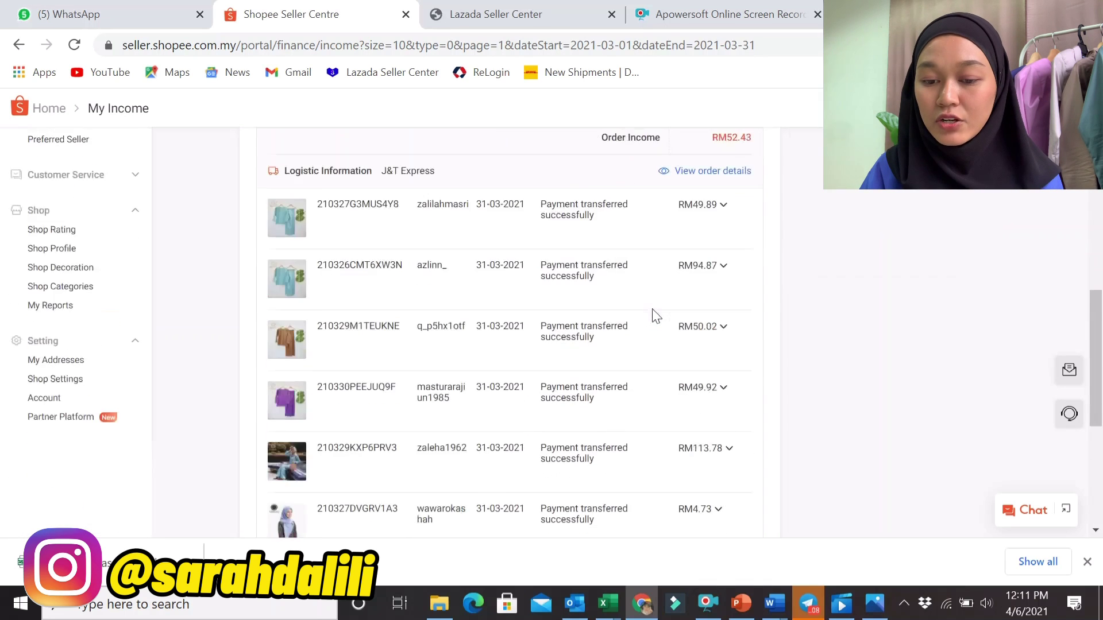
Export the released income for March 2021 and download the report Income.released.20210301_20210331.xls.
{"action": "scroll", "coordinate": [655, 316], "scroll_direction": "up", "scroll_amount": 12}
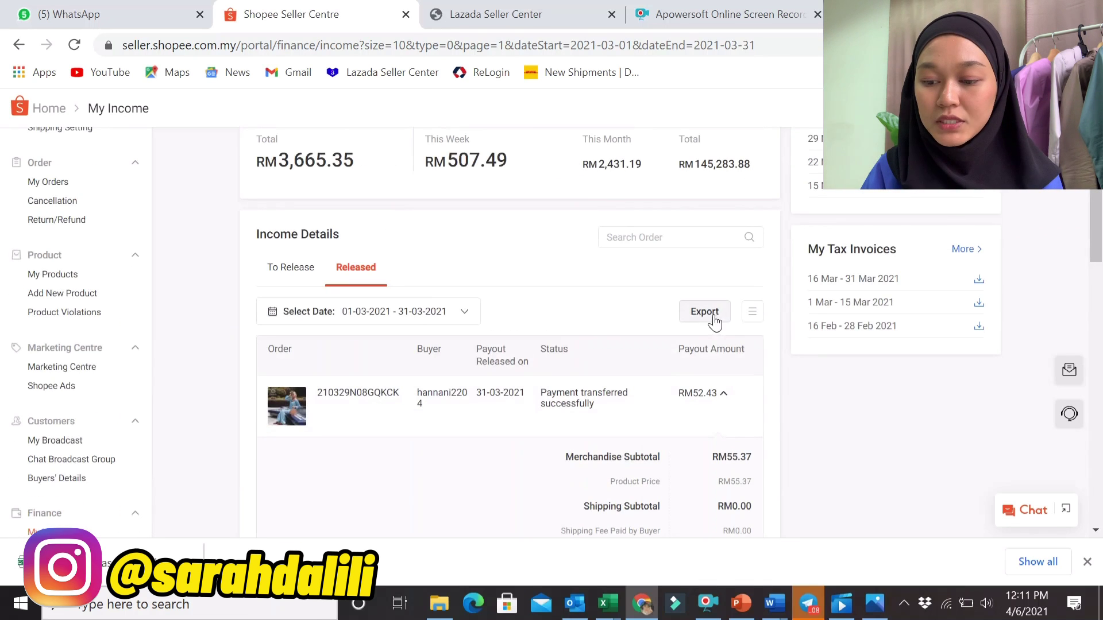
{"action": "left_click", "coordinate": [713, 316]}
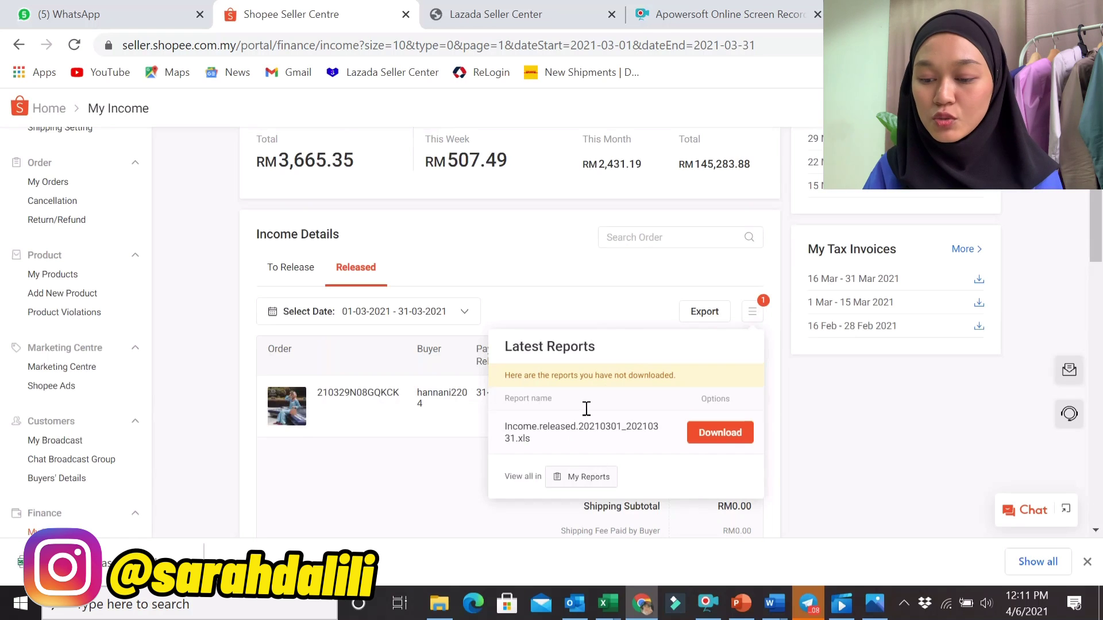
{"action": "left_click", "coordinate": [718, 440]}
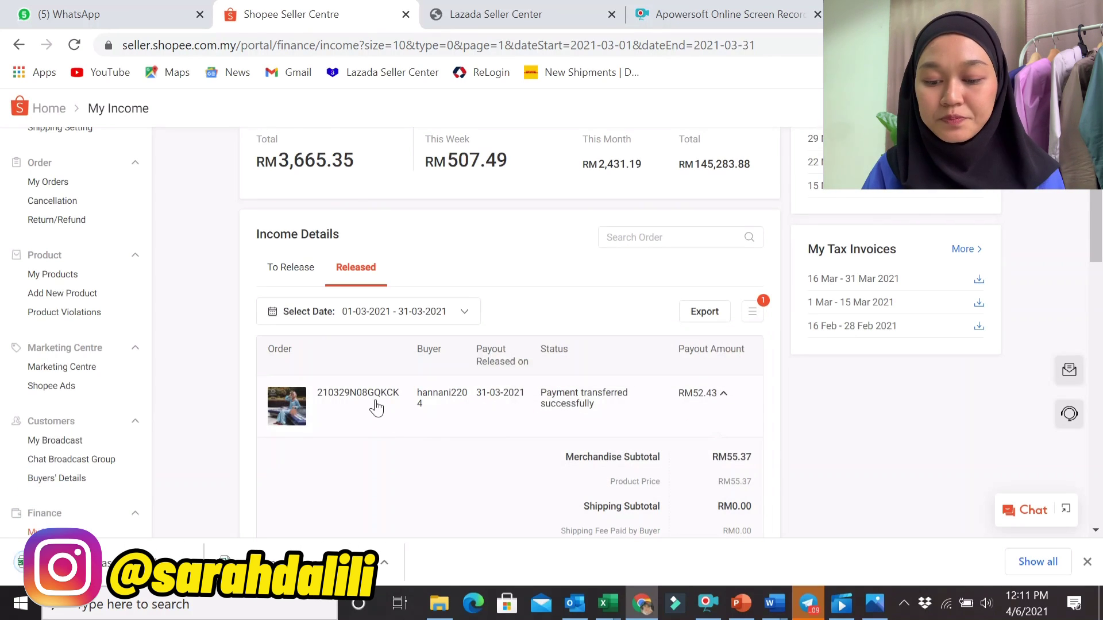
Switch to the Income.released.20210301_20210331 (1) workbook in Excel and look through its columns from the first one across to the shipping fees.
{"action": "mouse_move", "coordinate": [606, 603]}
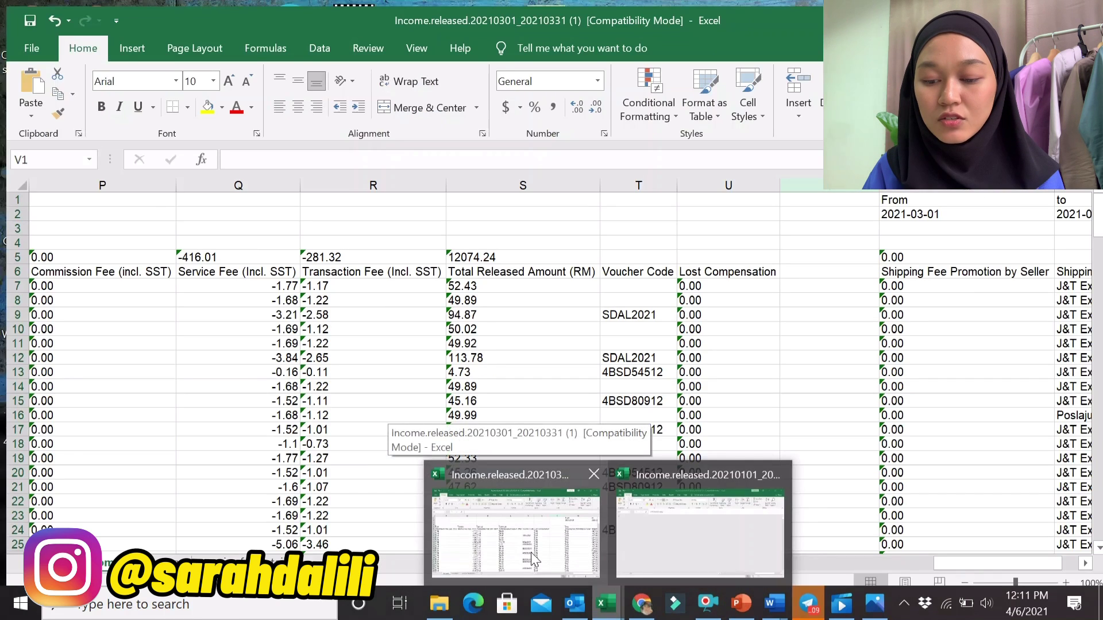
{"action": "left_click", "coordinate": [534, 560]}
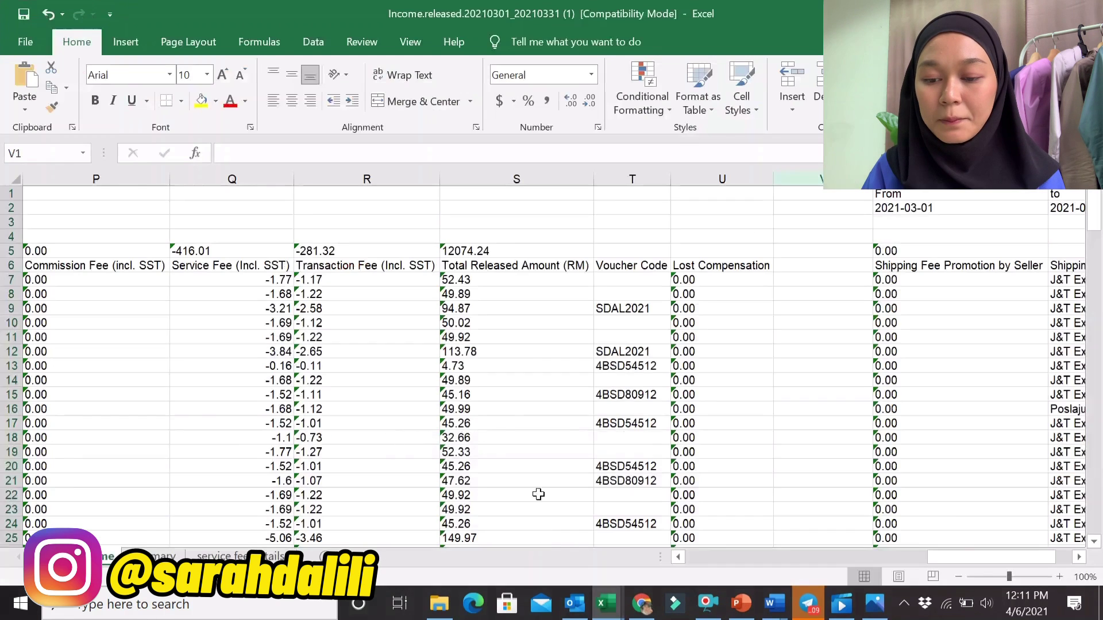
{"action": "left_click", "coordinate": [820, 413]}
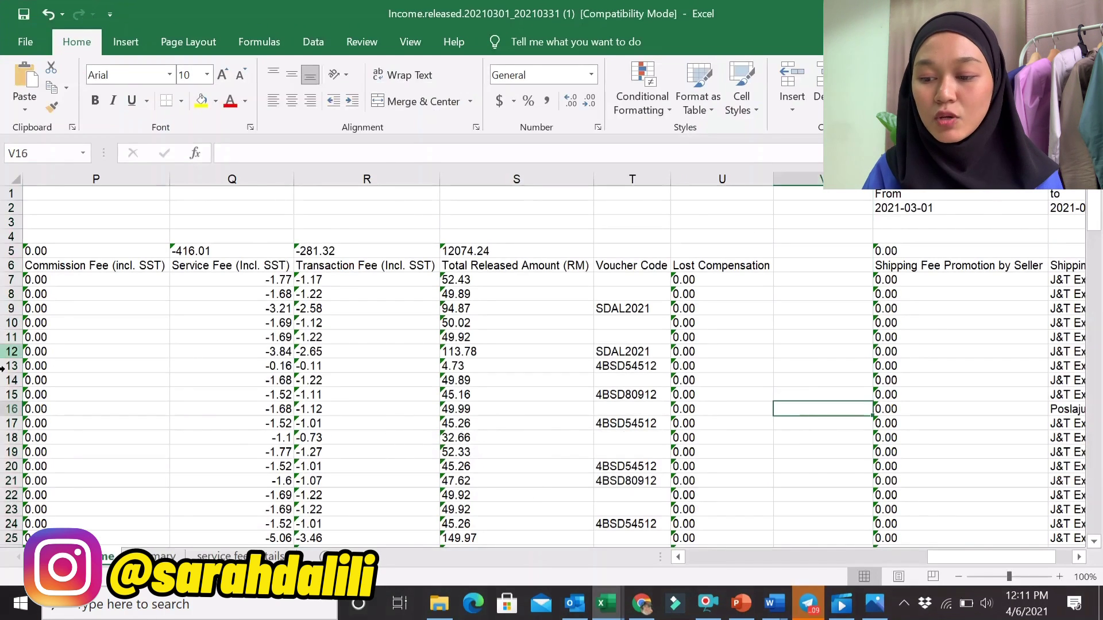
{"action": "left_click_drag", "start_coordinate": [978, 558], "coordinate": [738, 558]}
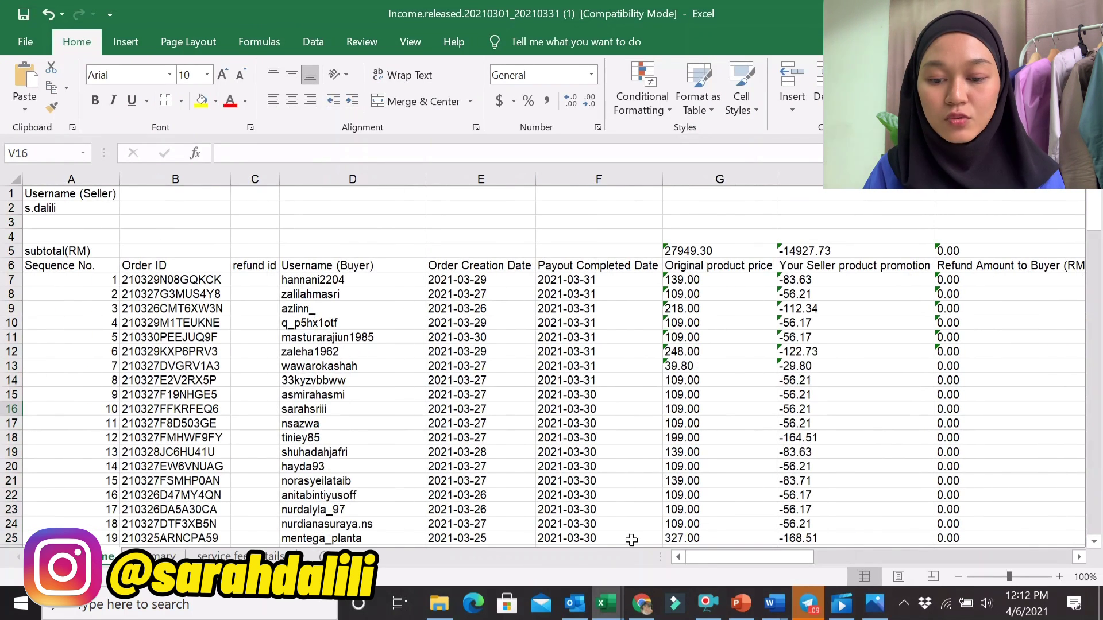
{"action": "left_click", "coordinate": [704, 557]}
{"action": "left_click_drag", "start_coordinate": [703, 557], "coordinate": [868, 532]}
Examine the buyer-paid shipping fee, Shopee shipping rebate and Shopee-paid shipping fee columns, comparing their values for the first order in row 7.
{"action": "left_click", "coordinate": [298, 179]}
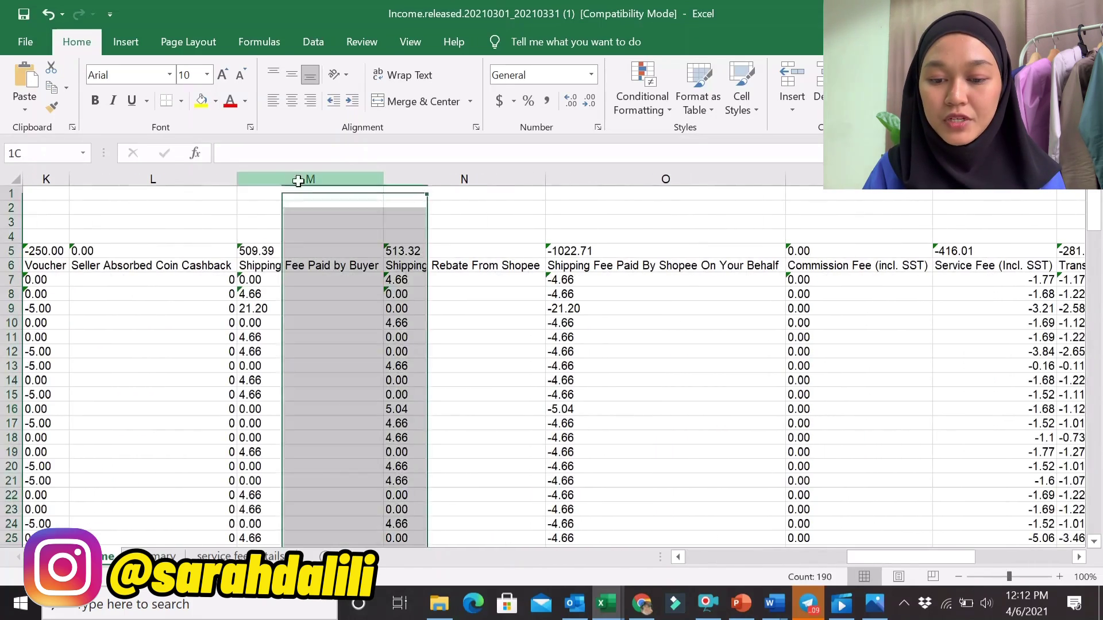
{"action": "left_click", "coordinate": [463, 179]}
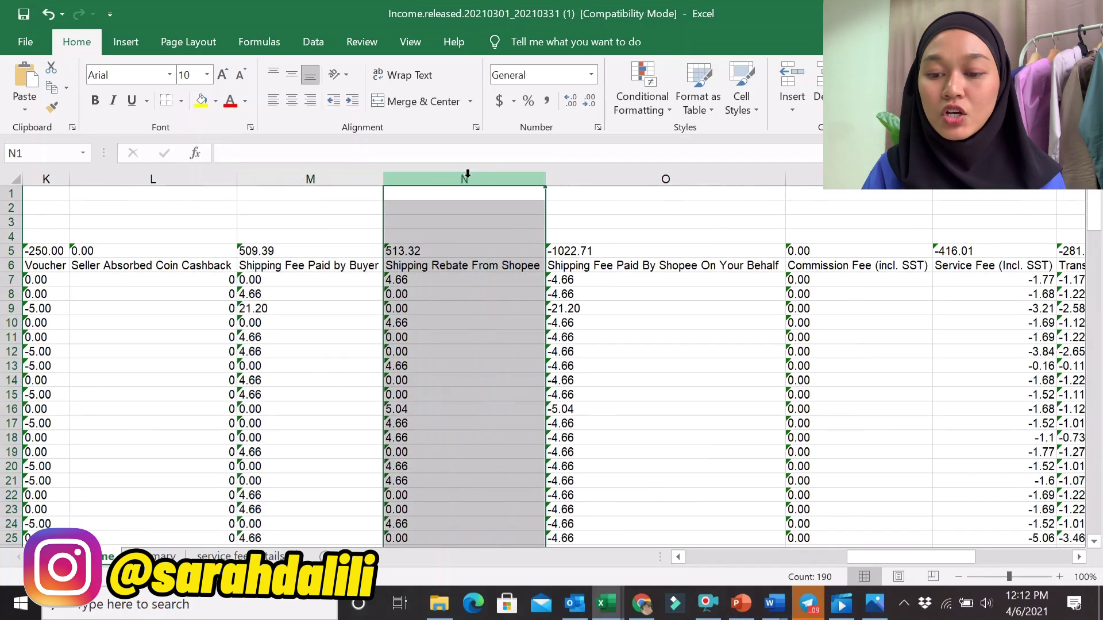
{"action": "left_click_drag", "start_coordinate": [546, 182], "coordinate": [595, 180]}
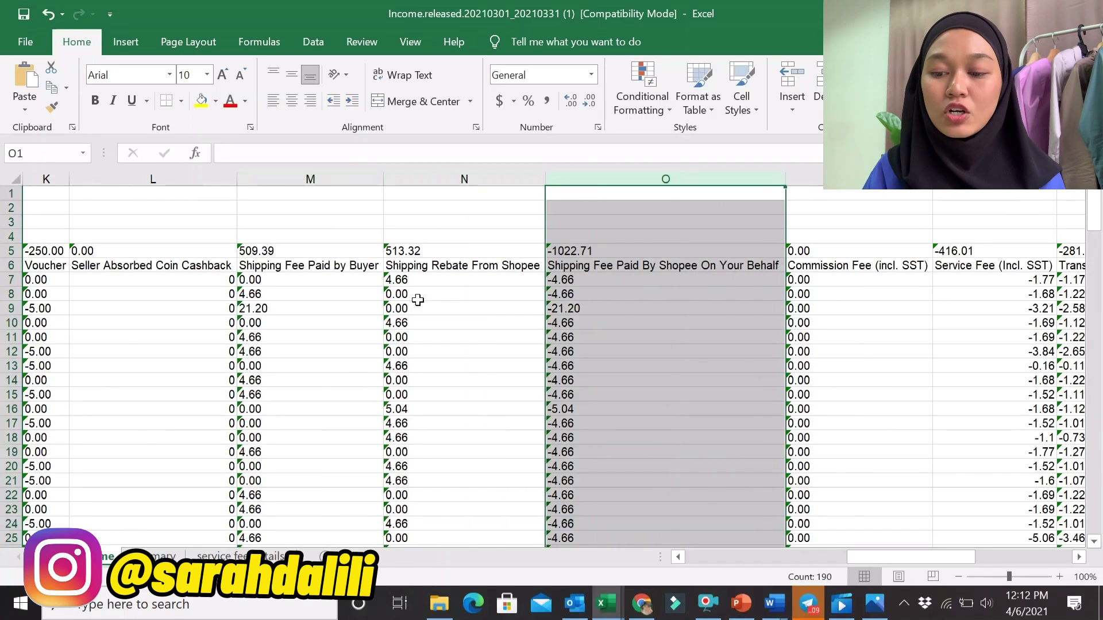
{"action": "left_click", "coordinate": [272, 280]}
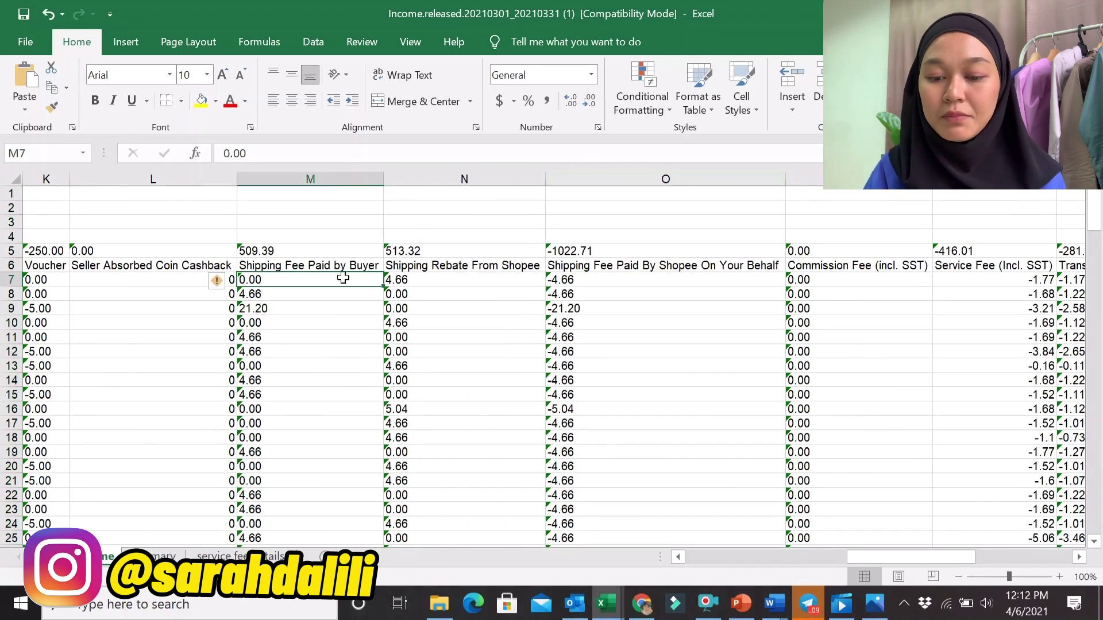
{"action": "left_click", "coordinate": [441, 281]}
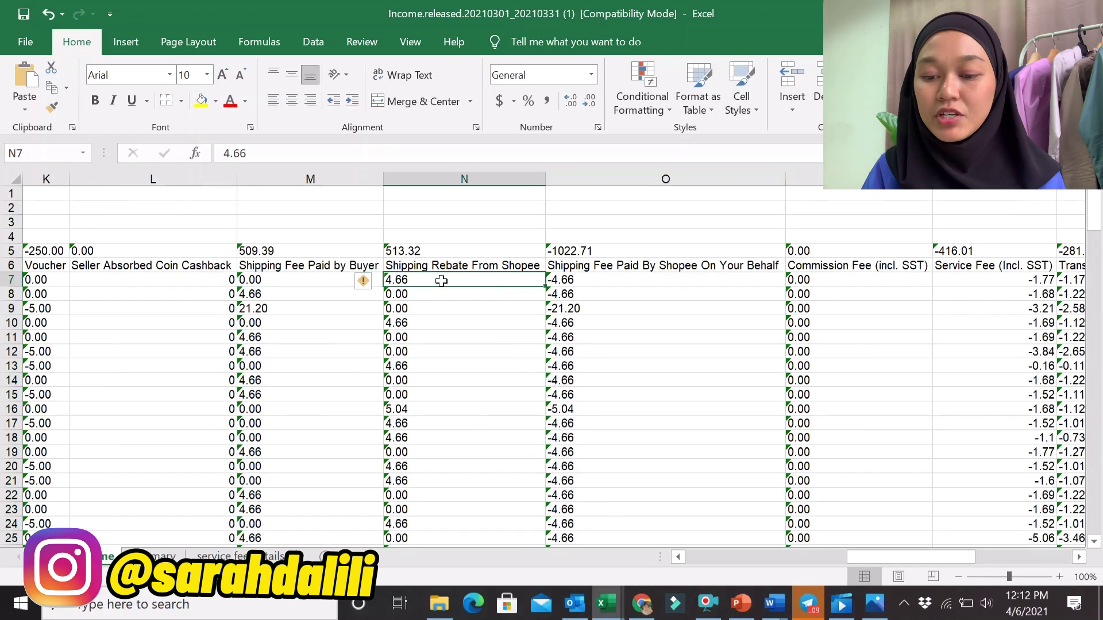
{"action": "left_click", "coordinate": [584, 280]}
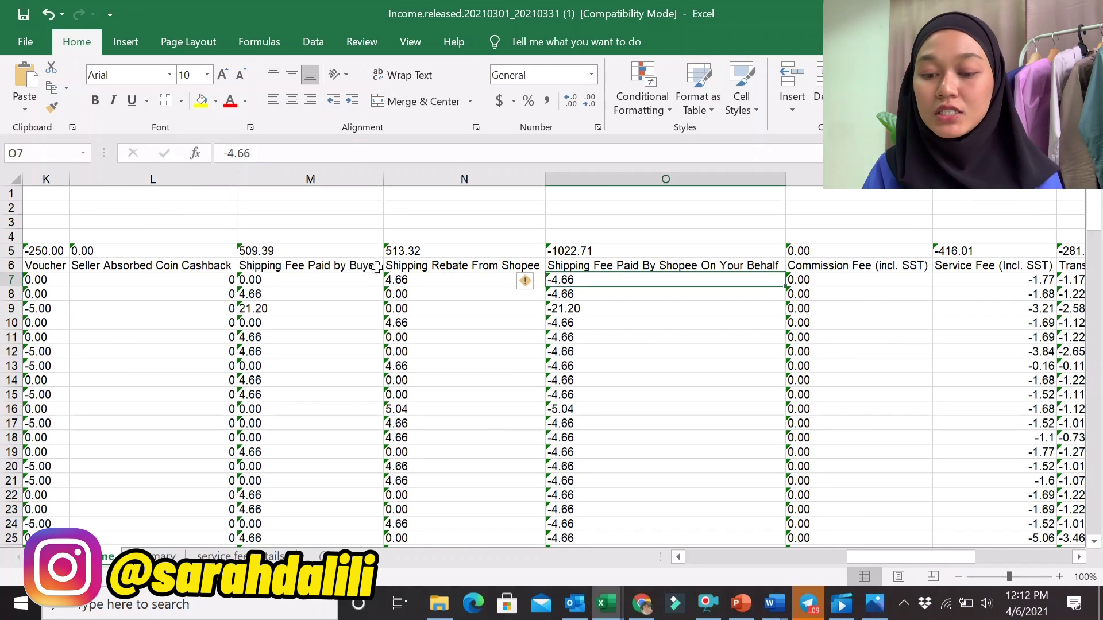
Scan down the order rows to compare the Shipping Fee Paid by Buyer and Shipping Rebate From Shopee columns.
{"action": "left_click", "coordinate": [320, 280]}
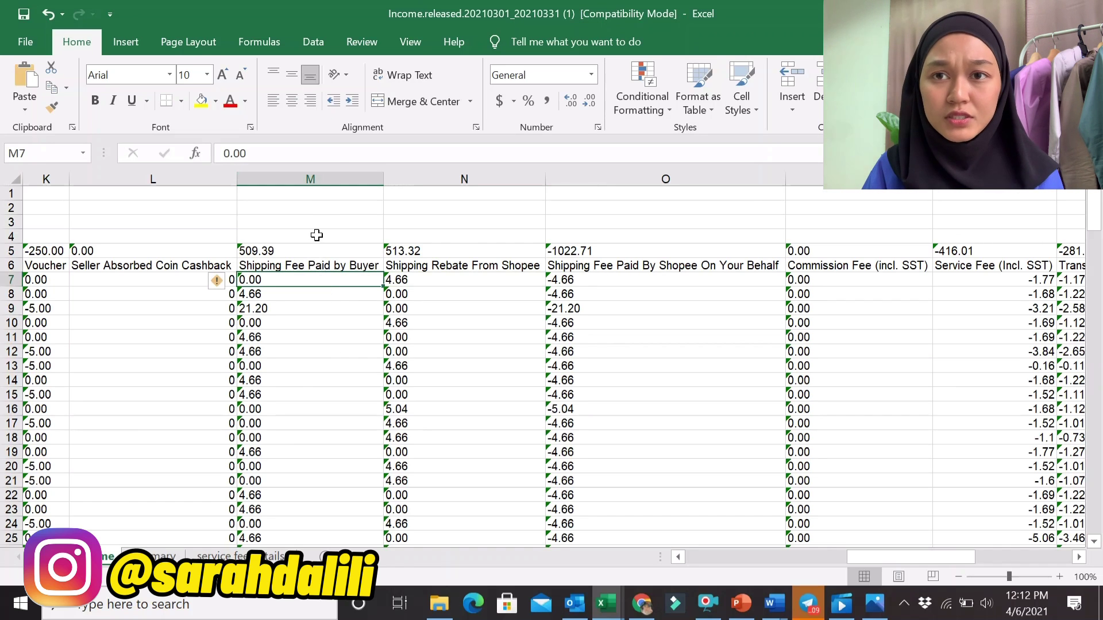
{"action": "scroll", "coordinate": [293, 313], "scroll_direction": "down", "scroll_amount": 3}
{"action": "scroll", "coordinate": [293, 312], "scroll_direction": "down", "scroll_amount": 6}
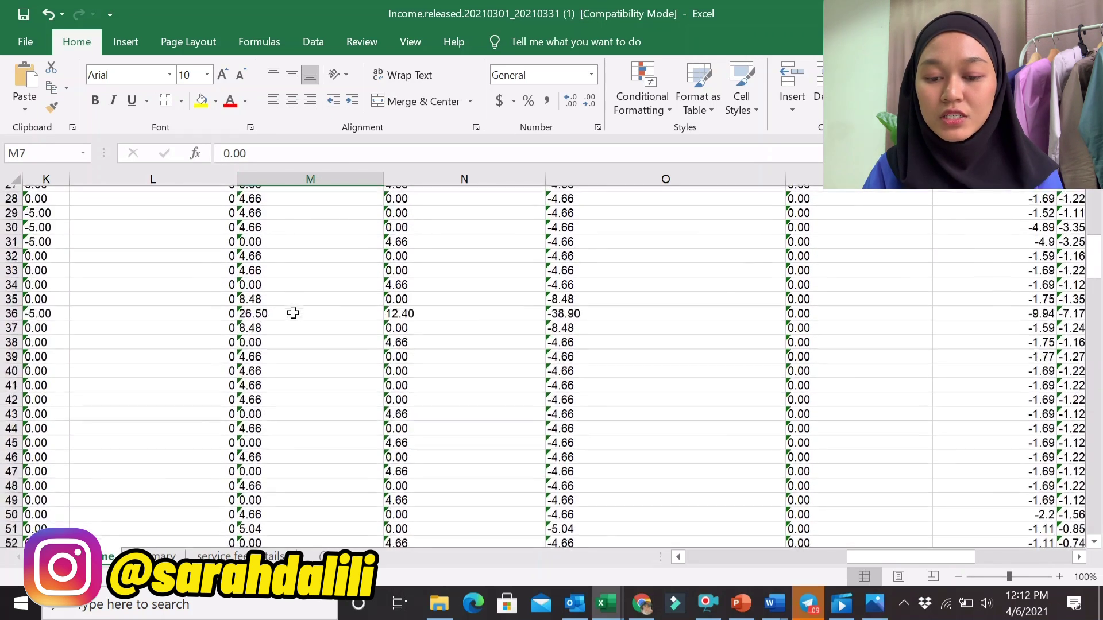
{"action": "scroll", "coordinate": [293, 312], "scroll_direction": "up", "scroll_amount": 9}
{"action": "left_click", "coordinate": [463, 281]}
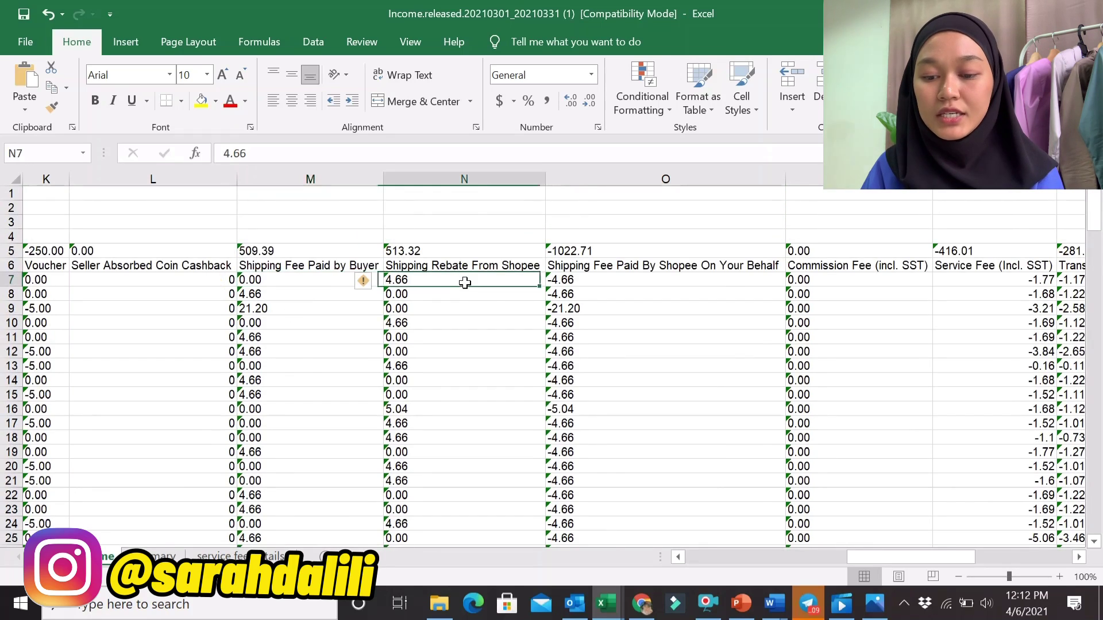
{"action": "scroll", "coordinate": [464, 294], "scroll_direction": "down", "scroll_amount": 8}
{"action": "scroll", "coordinate": [465, 294], "scroll_direction": "up", "scroll_amount": 8}
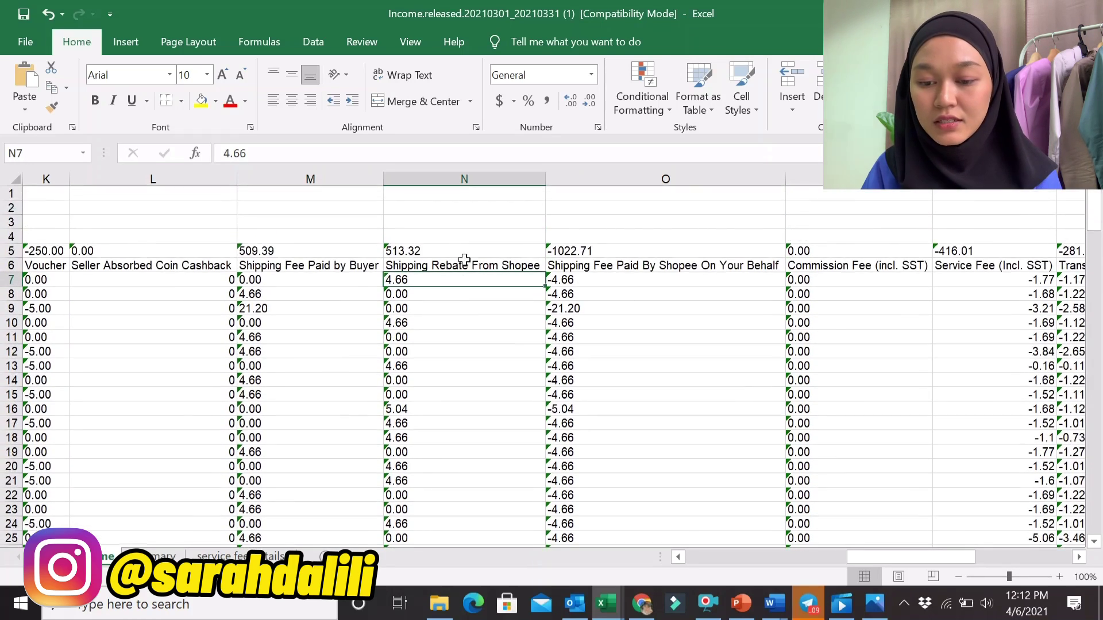
{"action": "scroll", "coordinate": [455, 281], "scroll_direction": "down", "scroll_amount": 4}
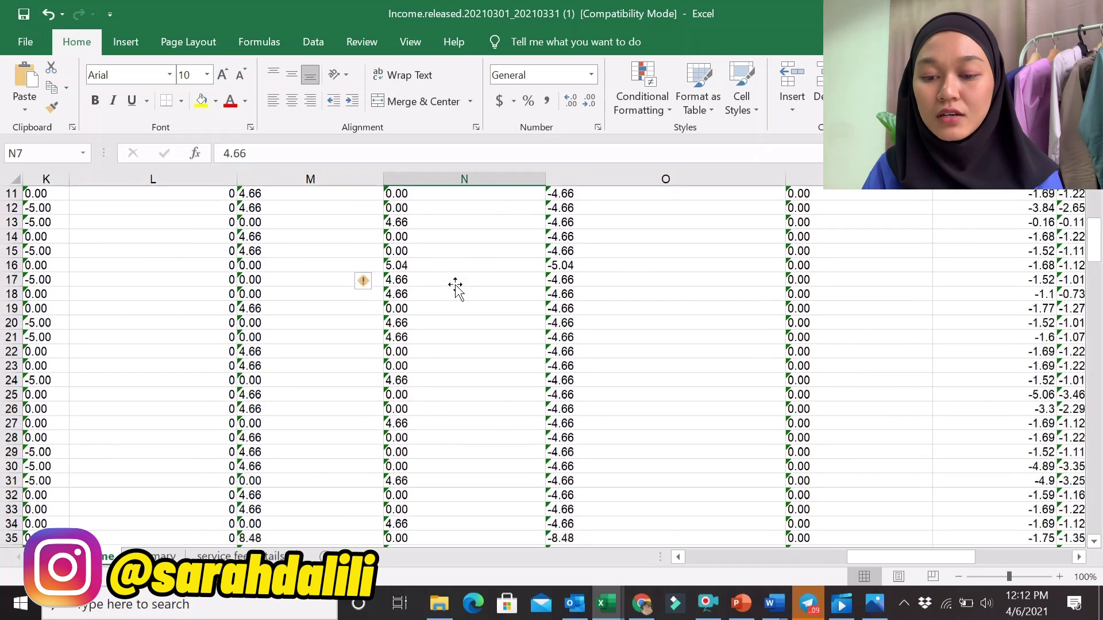
Look down the order rows at the Shipping Fee Paid By Shopee On Your Behalf values beside the buyer-paid fees and rebates.
{"action": "scroll", "coordinate": [453, 283], "scroll_direction": "up", "scroll_amount": 4}
{"action": "scroll", "coordinate": [461, 282], "scroll_direction": "down", "scroll_amount": 3}
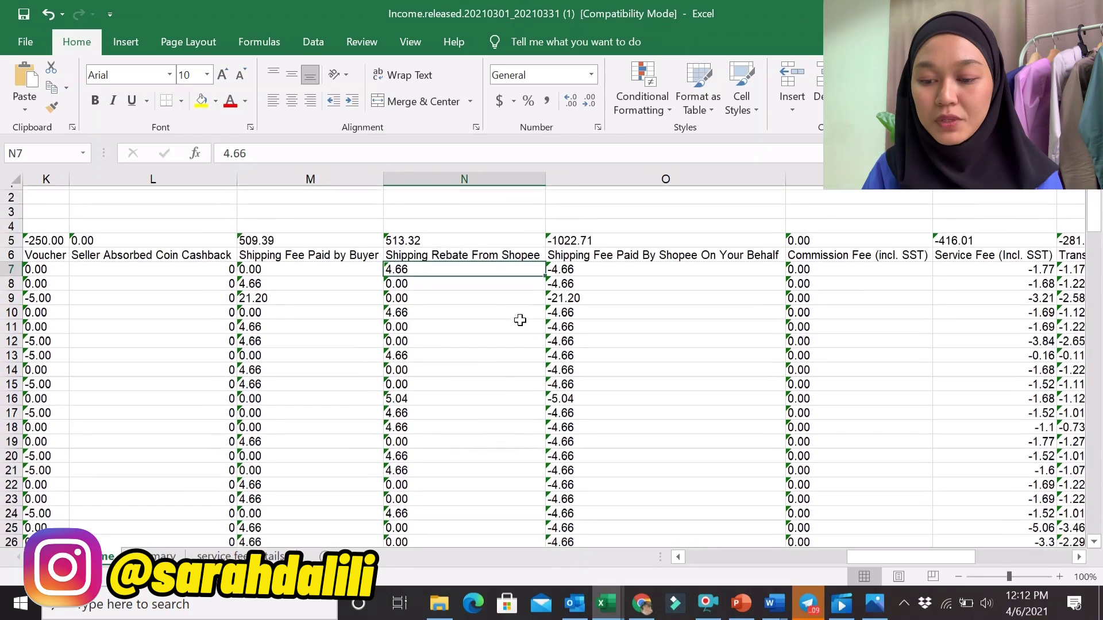
{"action": "scroll", "coordinate": [632, 320], "scroll_direction": "up", "scroll_amount": 3}
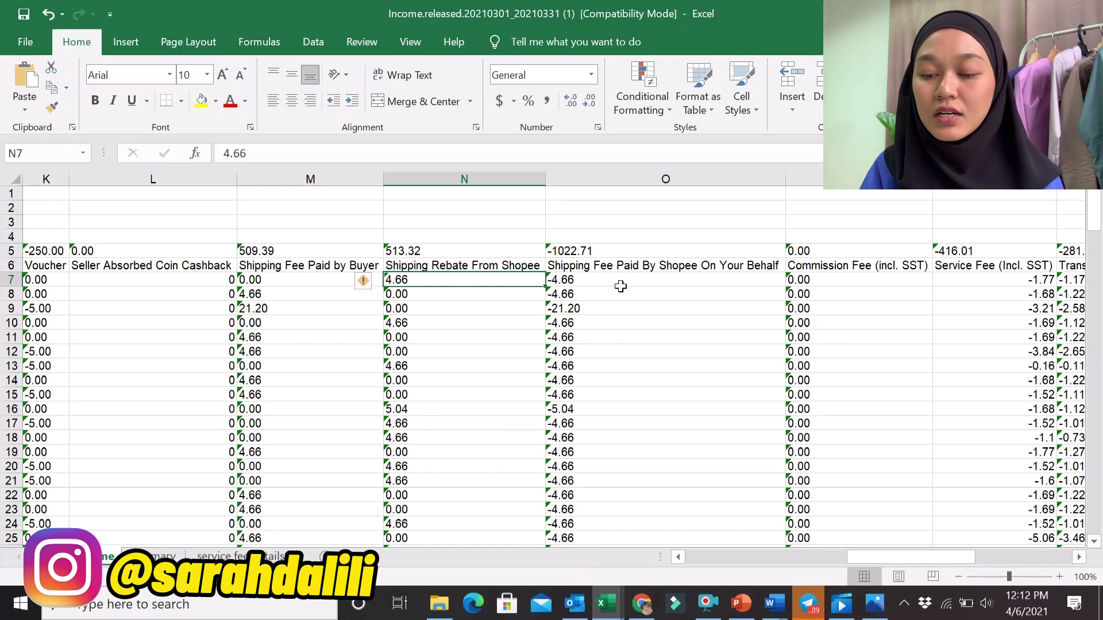
{"action": "scroll", "coordinate": [628, 307], "scroll_direction": "down", "scroll_amount": 3}
{"action": "scroll", "coordinate": [628, 308], "scroll_direction": "down", "scroll_amount": 9}
{"action": "scroll", "coordinate": [628, 307], "scroll_direction": "up", "scroll_amount": 12}
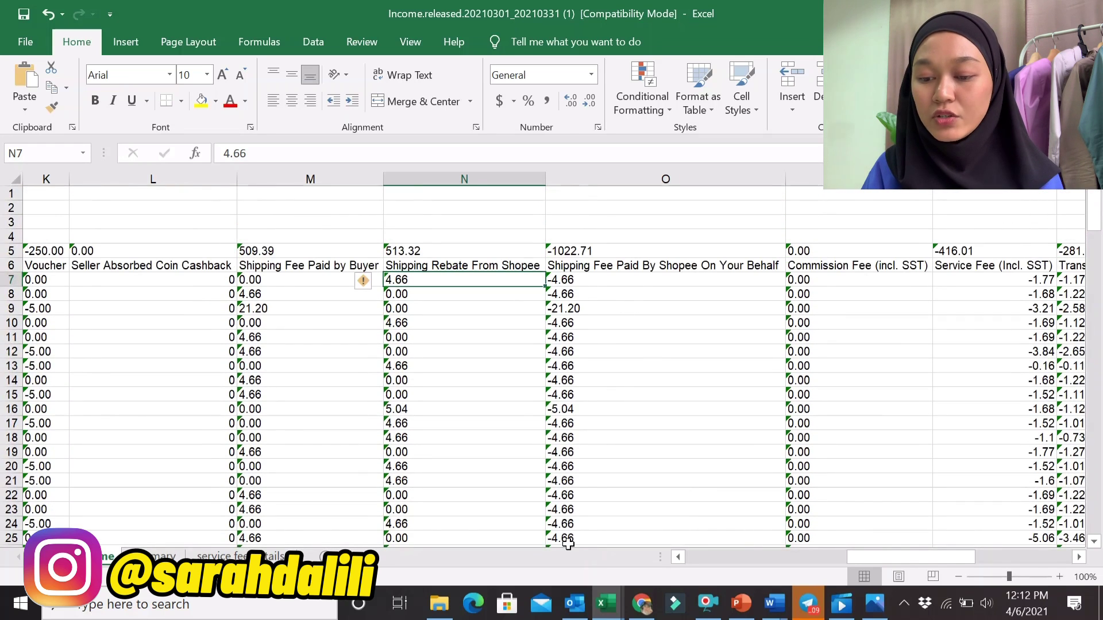
Insert a blank column before the Commission Fee (incl. SST) column.
{"action": "left_click_drag", "start_coordinate": [874, 557], "coordinate": [895, 547]}
{"action": "left_click", "coordinate": [812, 179]}
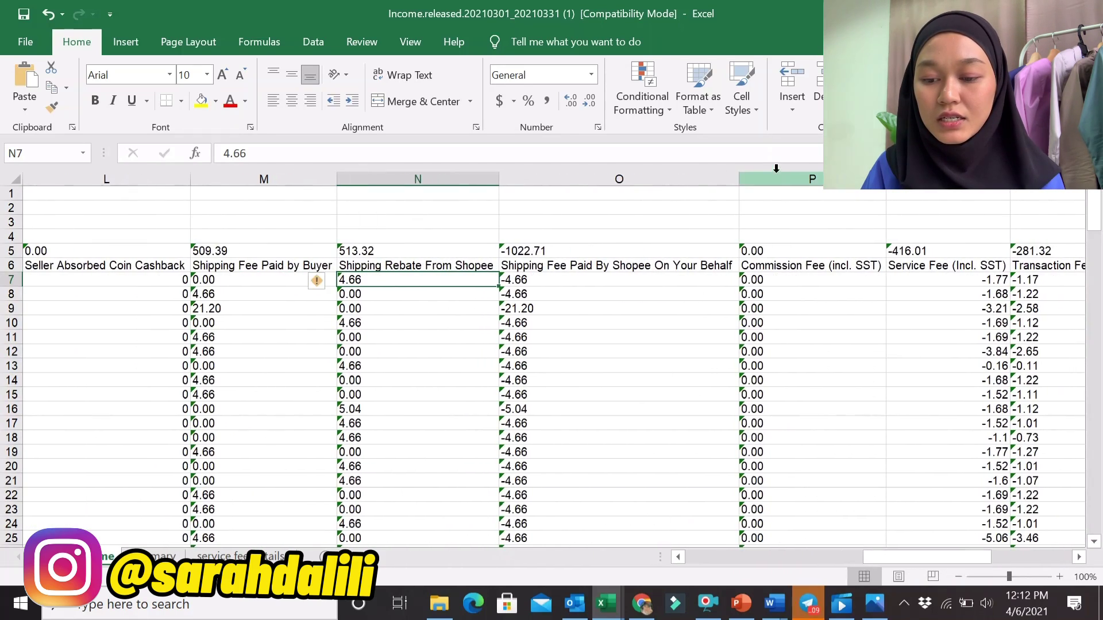
{"action": "left_click_drag", "start_coordinate": [822, 185], "coordinate": [784, 184]}
{"action": "right_click", "coordinate": [784, 184]}
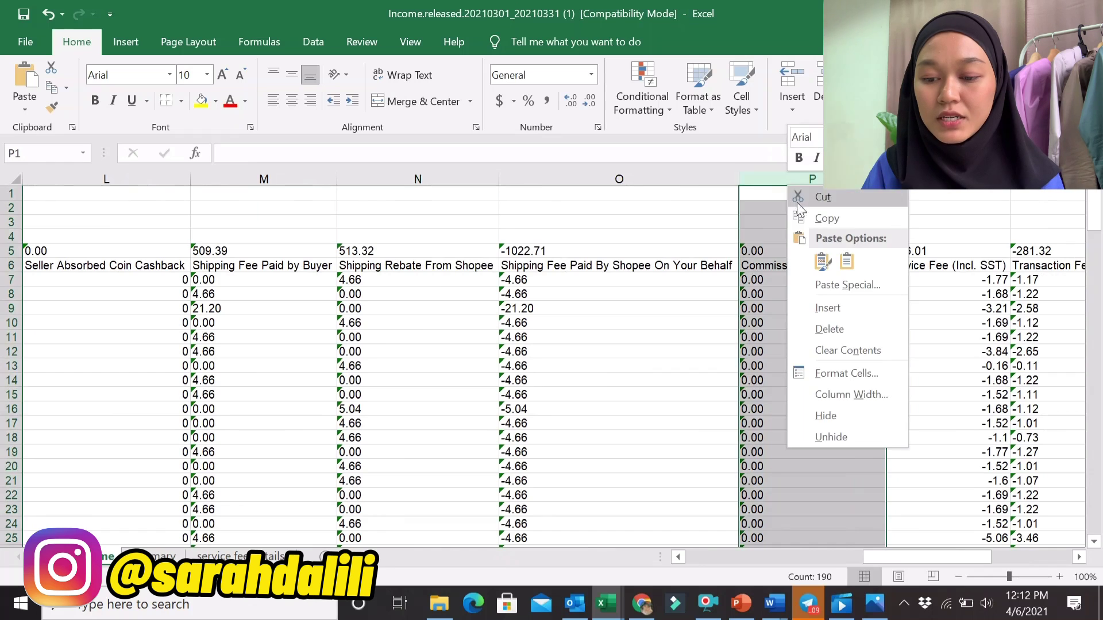
{"action": "left_click", "coordinate": [828, 309]}
Enter the header "Shipping Fee Summary" in cell P6 of the blank column.
{"action": "left_click", "coordinate": [832, 275]}
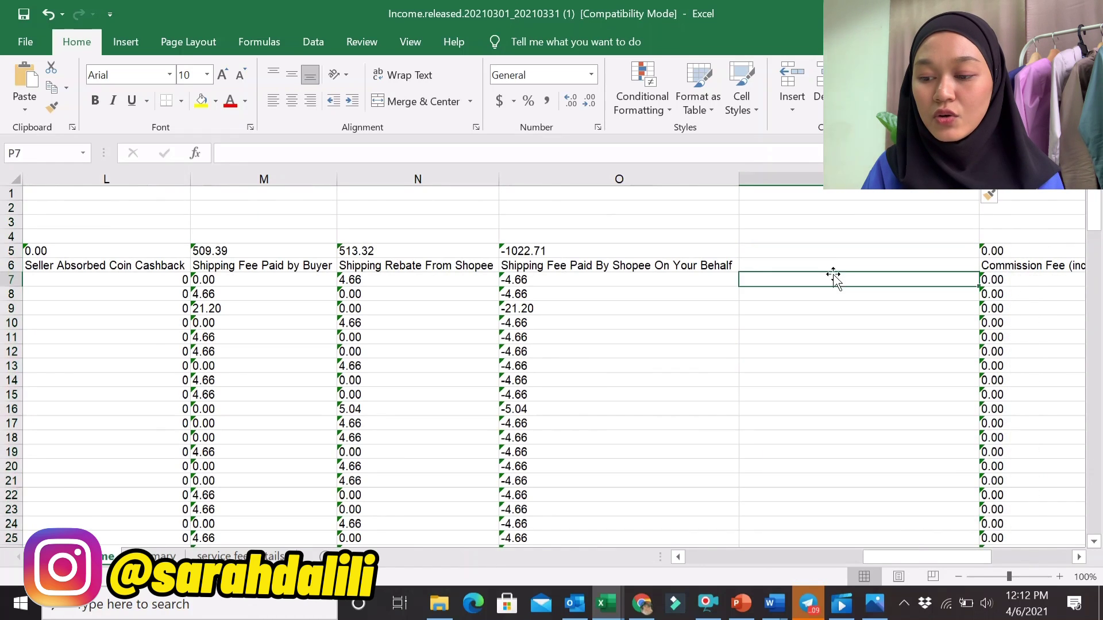
{"action": "left_click", "coordinate": [833, 262]}
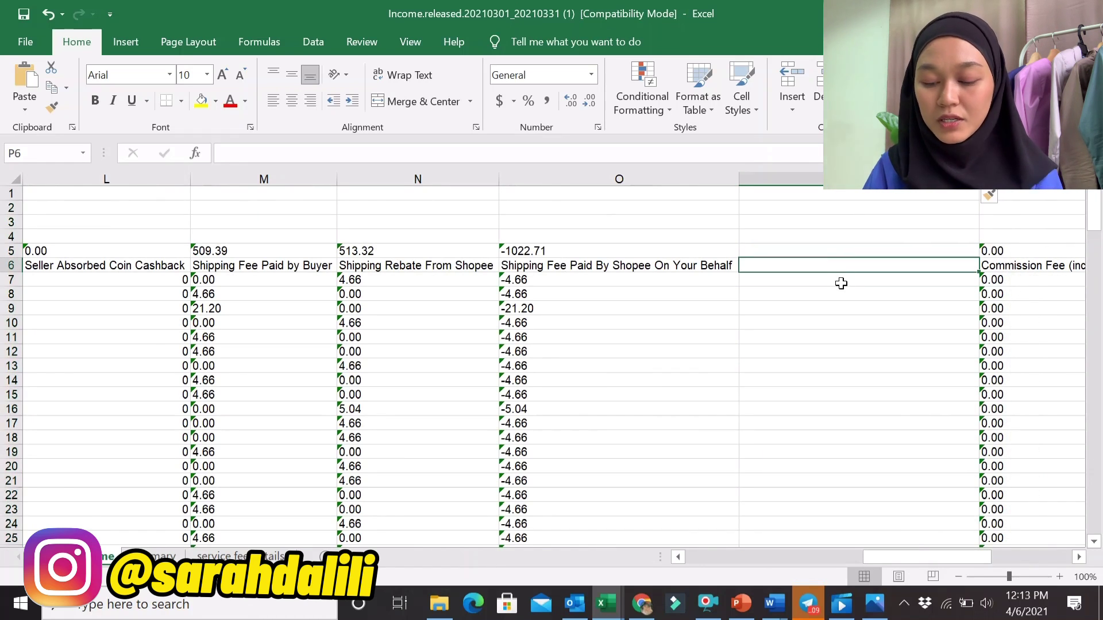
{"action": "type", "text": "F"}
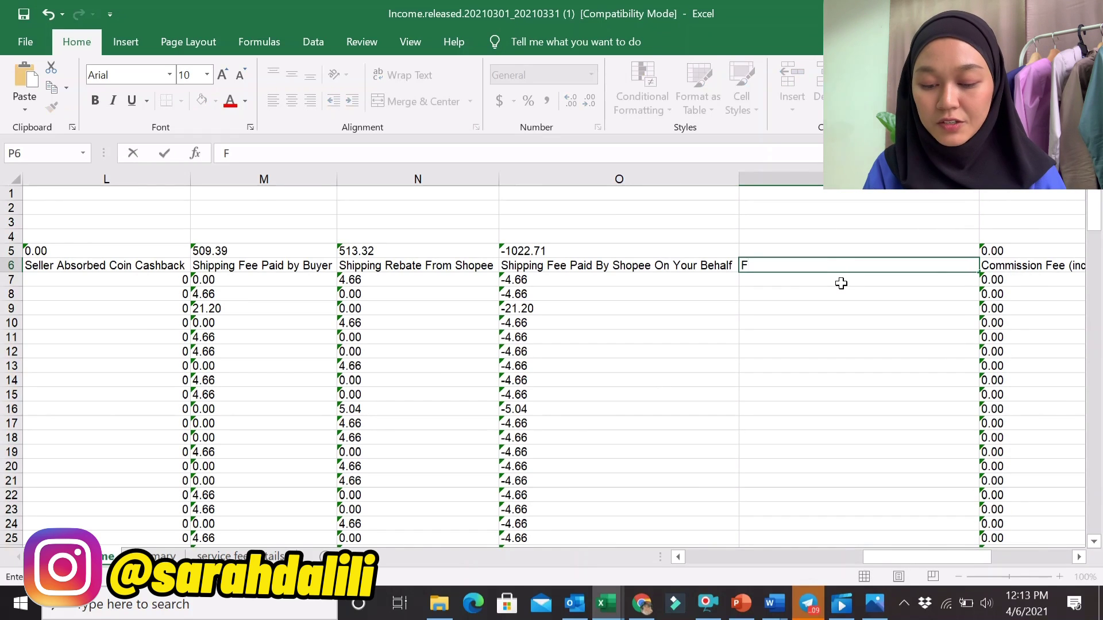
{"action": "type", "text": "hipping D"}
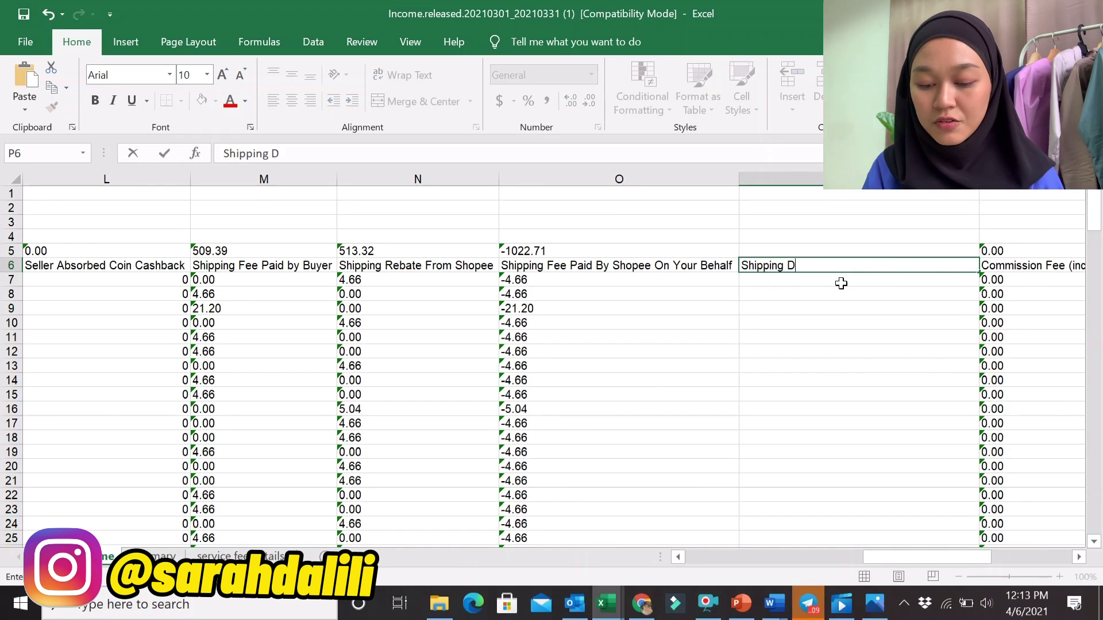
{"action": "key", "text": "BackSpace"}
{"action": "type", "text": "Fe"}
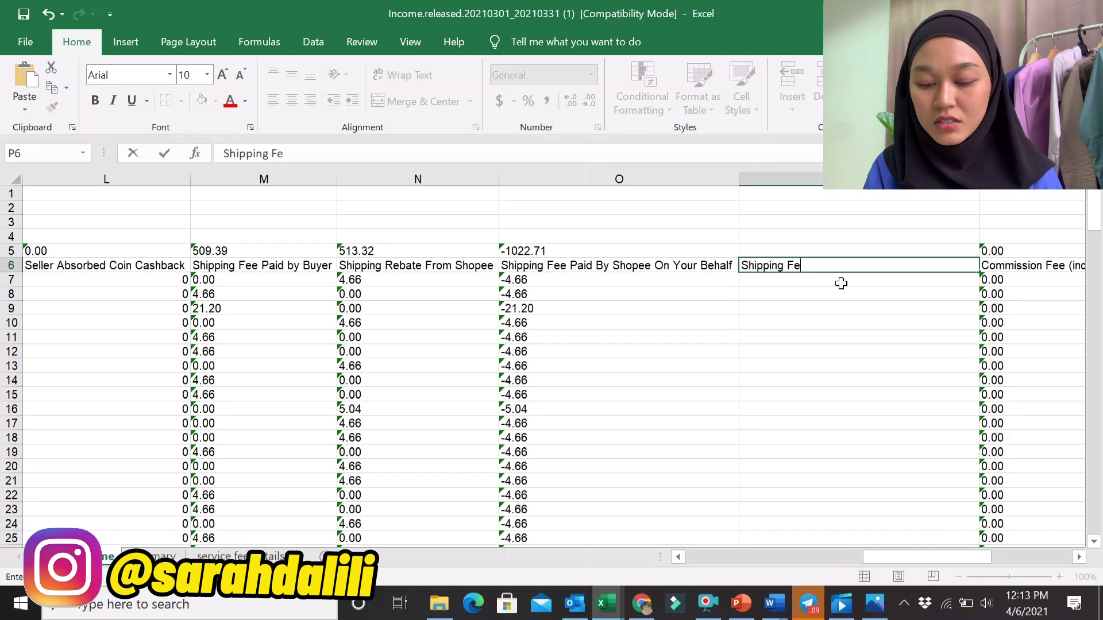
{"action": "type", "text": "e Summa"}
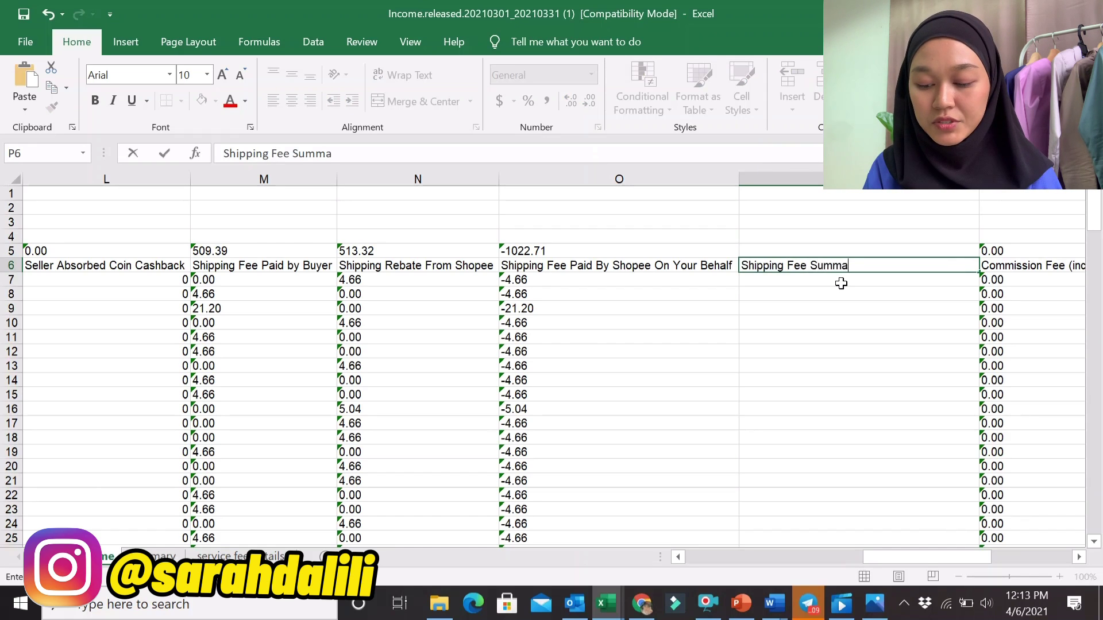
{"action": "type", "text": "ry"}
{"action": "key", "text": "Return"}
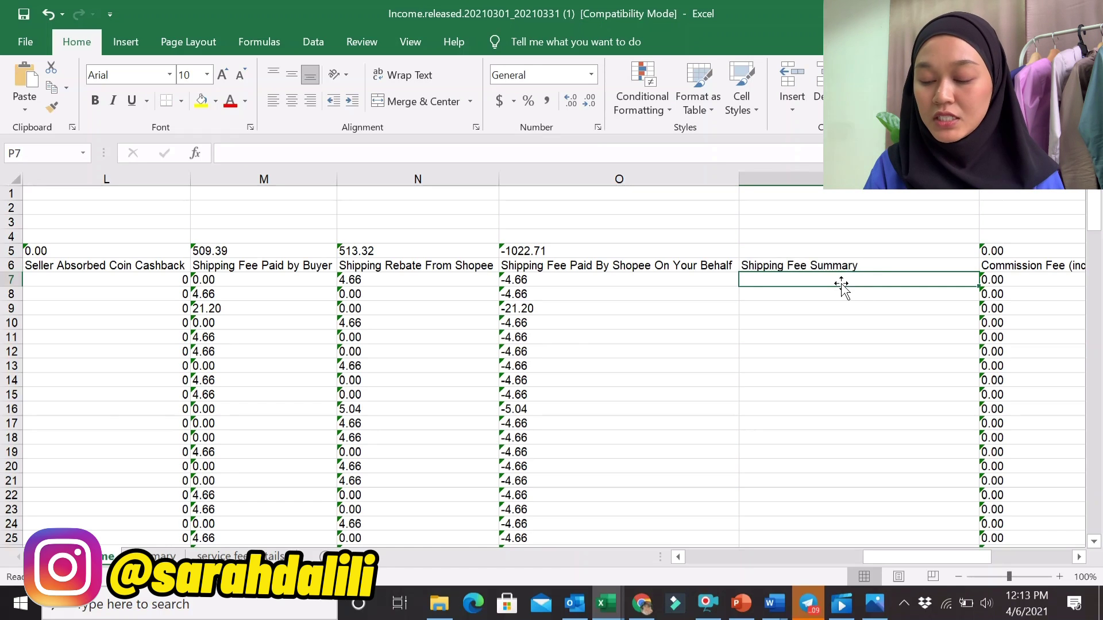
Enter the formula =M7+N7+O7 in cell P7 to add up the first order's three shipping amounts.
{"action": "type", "text": "="}
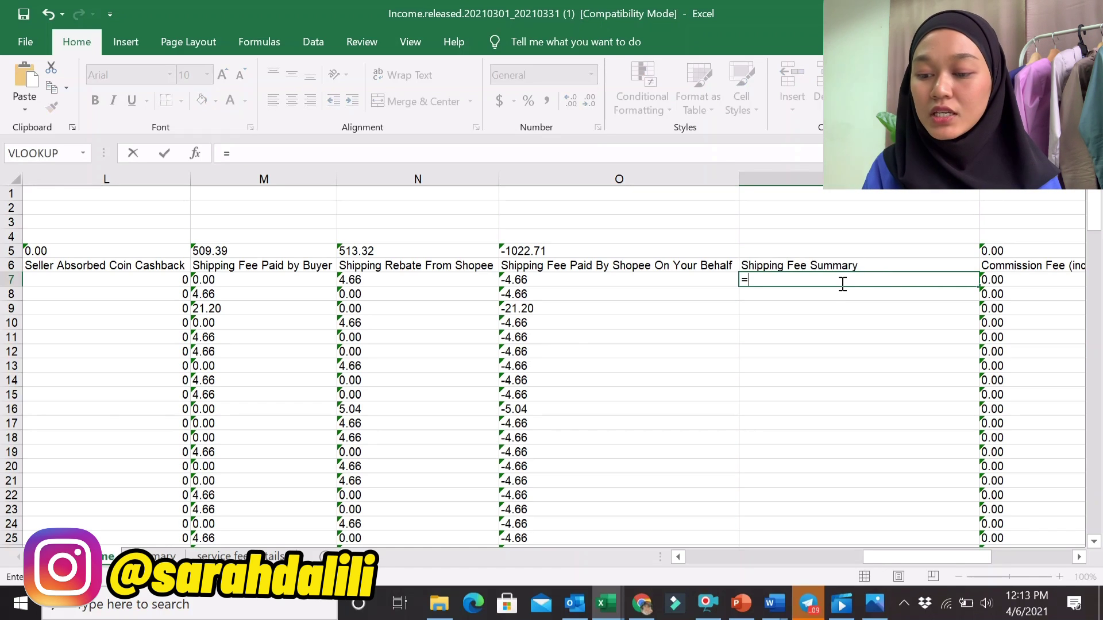
{"action": "left_click", "coordinate": [257, 280]}
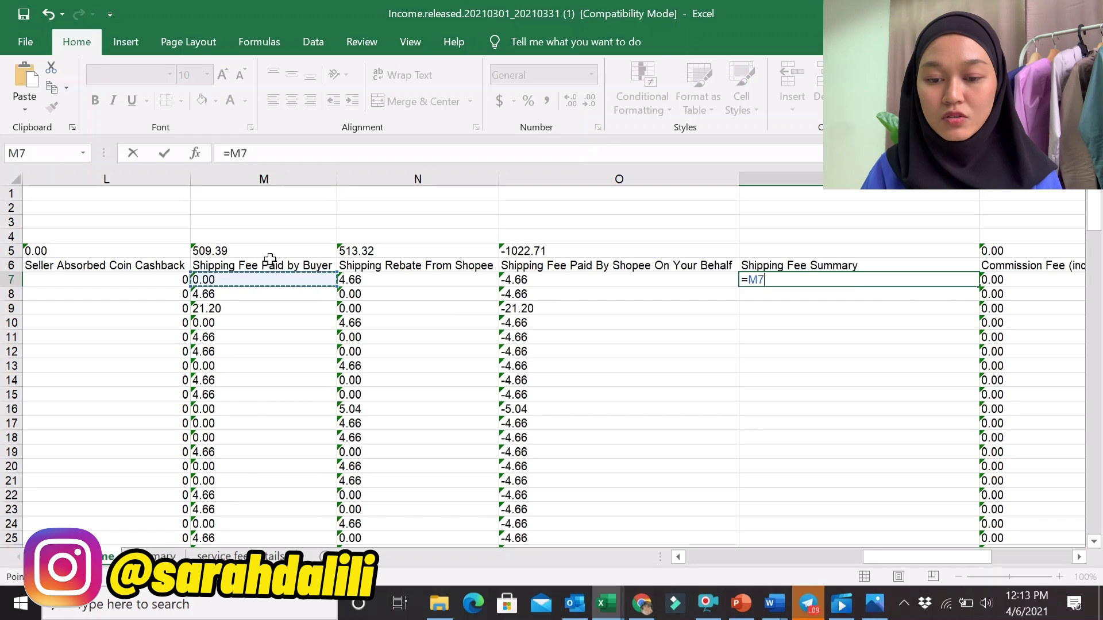
{"action": "type", "text": "+"}
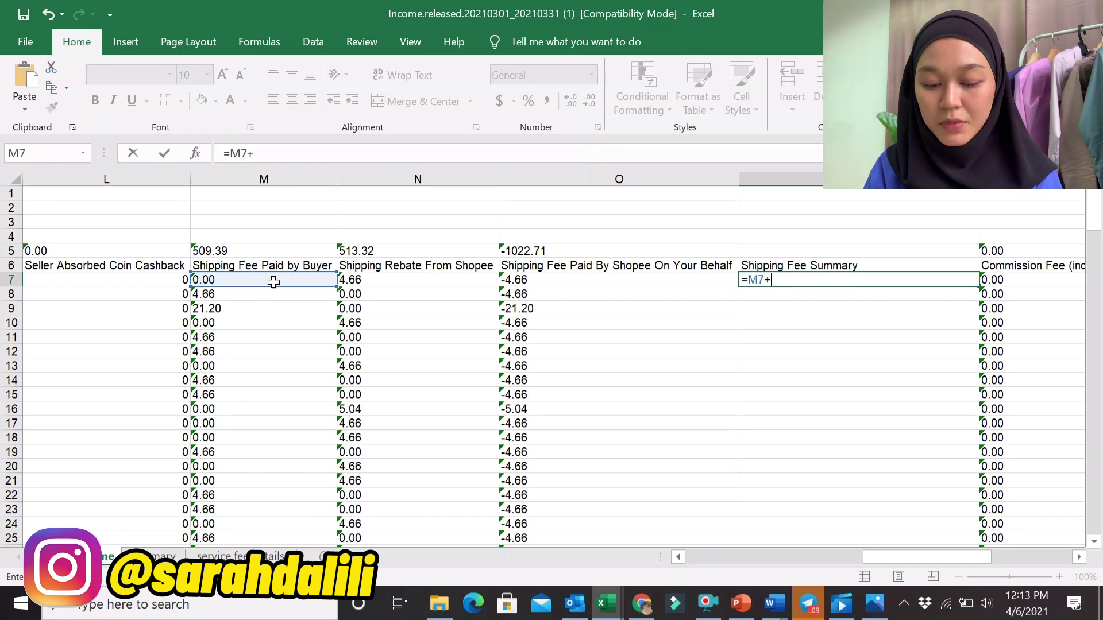
{"action": "left_click", "coordinate": [366, 281]}
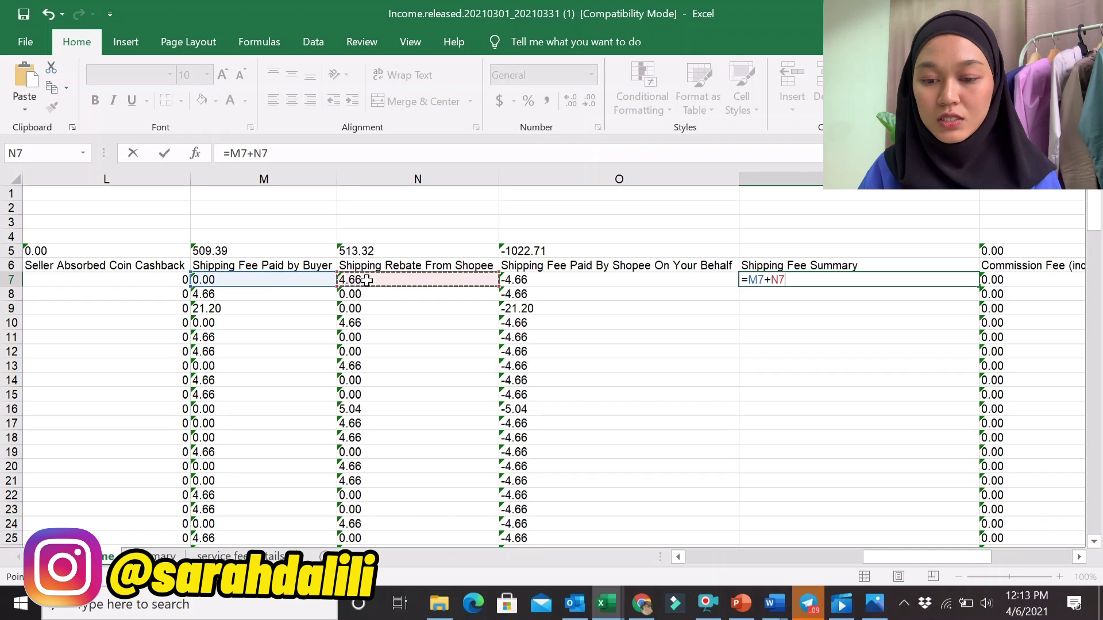
{"action": "type", "text": "+"}
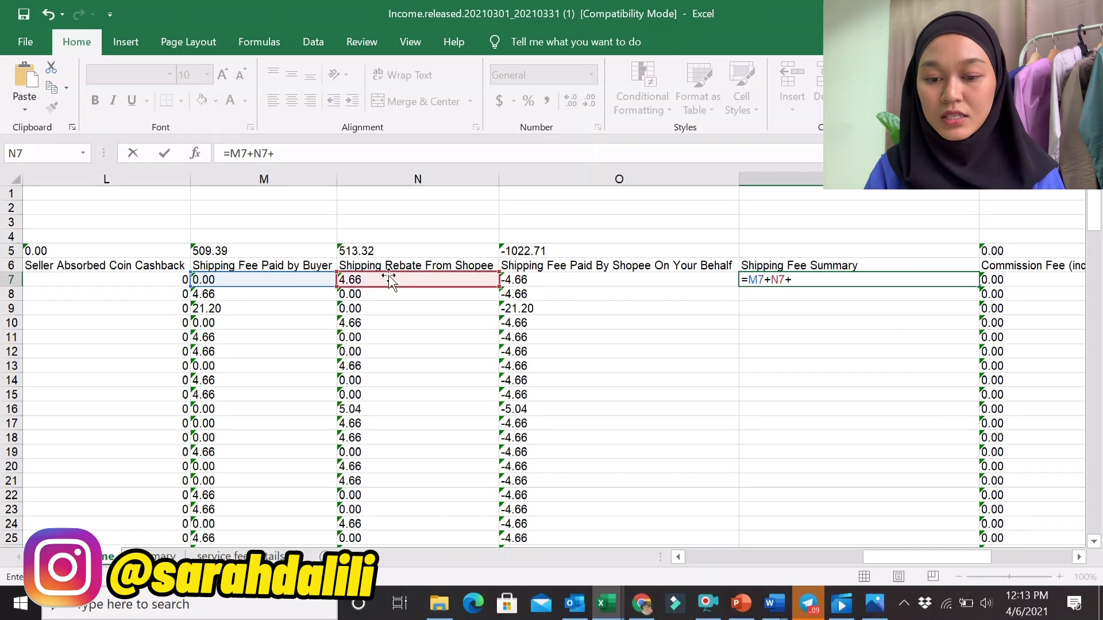
{"action": "left_click", "coordinate": [545, 281]}
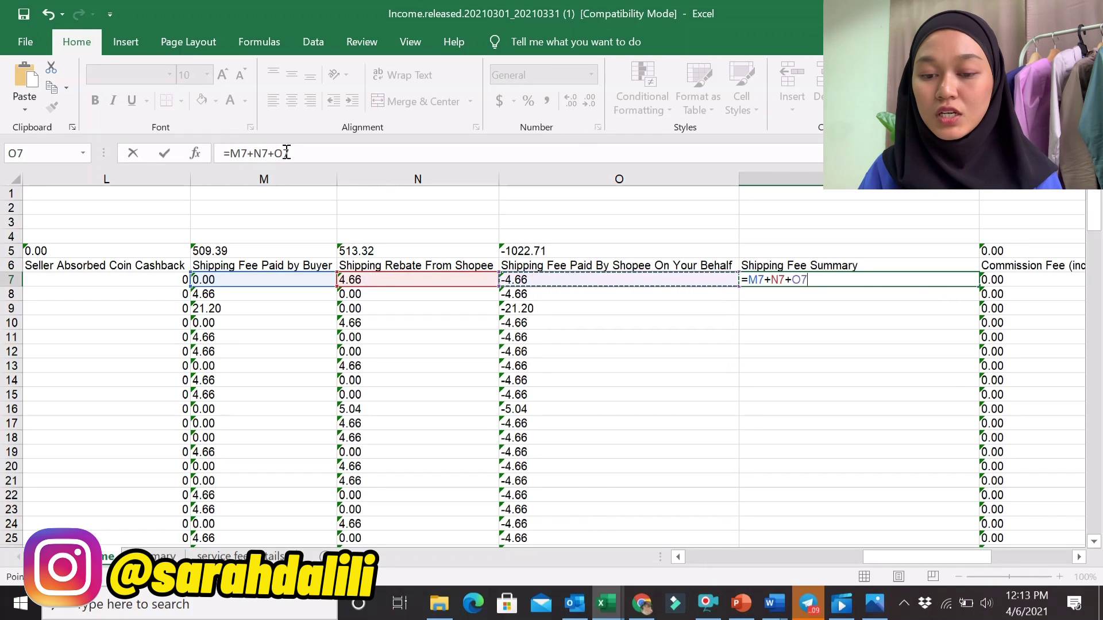
{"action": "left_click", "coordinate": [807, 279]}
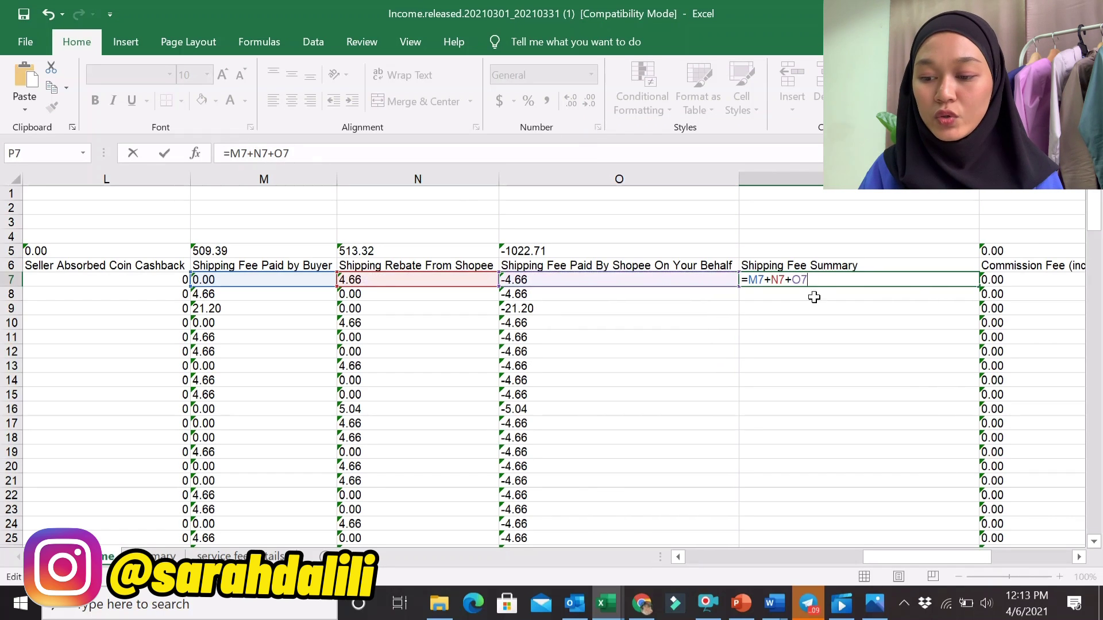
{"action": "key", "text": "Return"}
Check the Shipping Fee Summary formula's result in row 7 against the buyer-paid fee, Shopee rebate and Shopee-paid fee cells.
{"action": "left_click", "coordinate": [812, 281]}
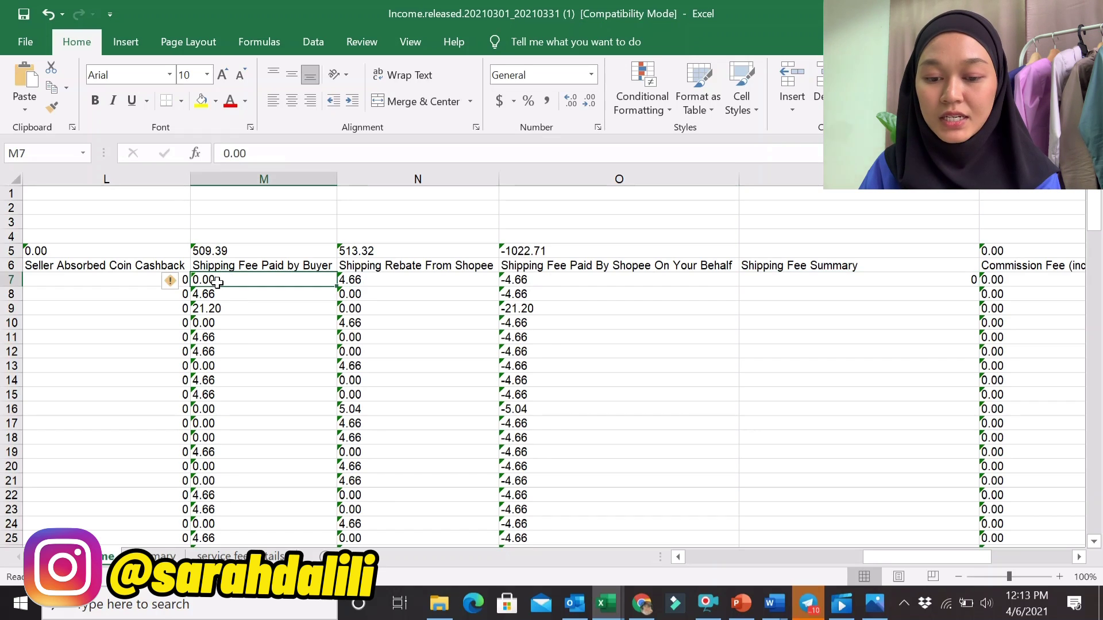
{"action": "left_click", "coordinate": [381, 280]}
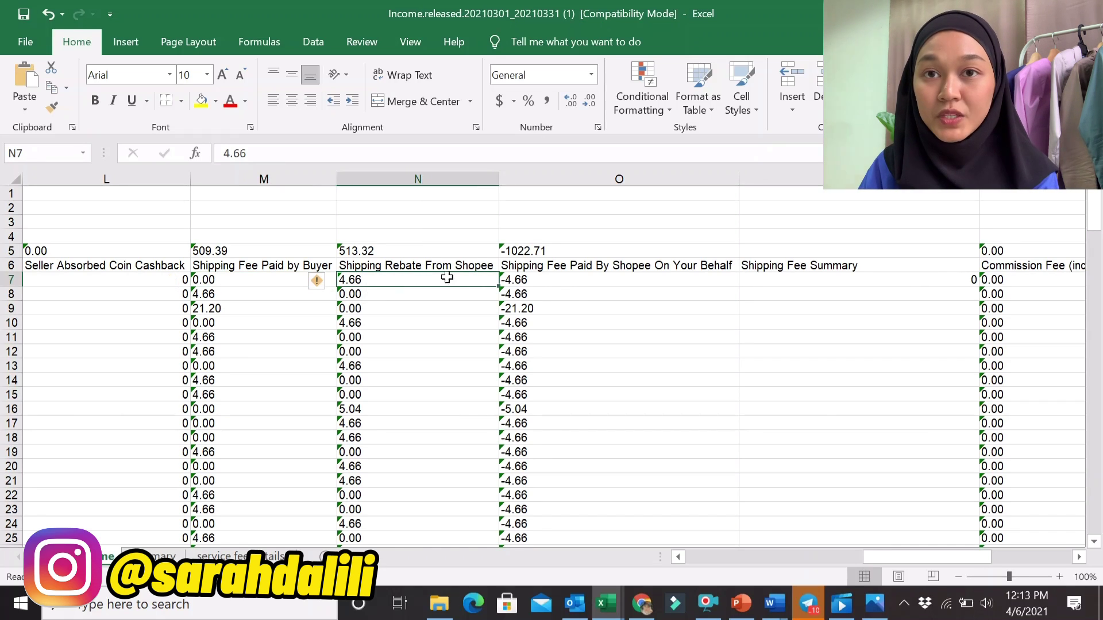
{"action": "left_click", "coordinate": [597, 278]}
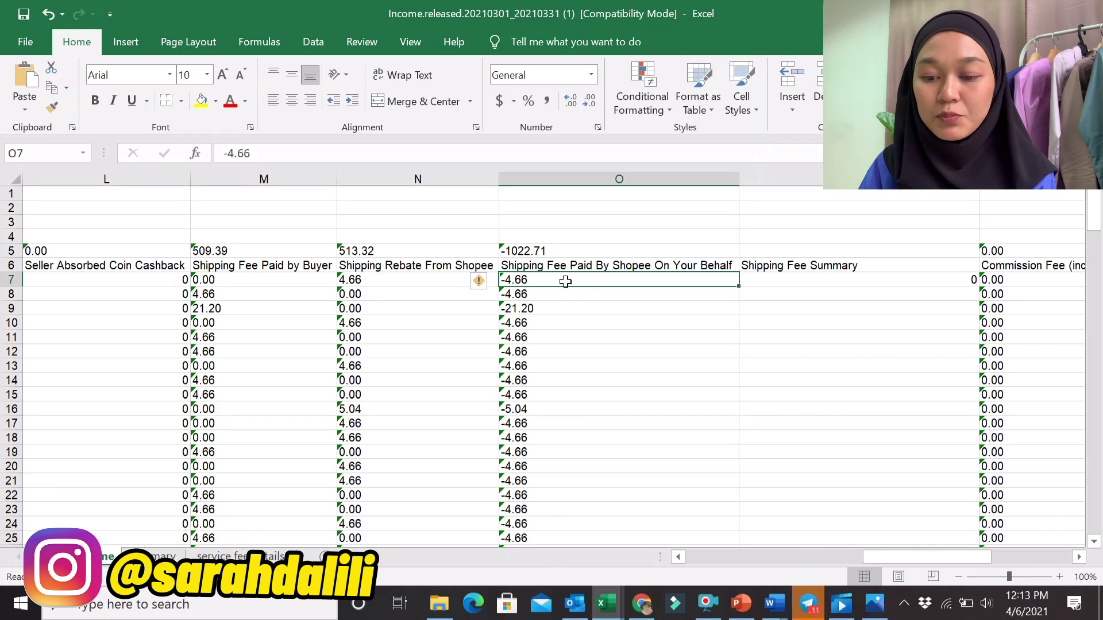
{"action": "left_click", "coordinate": [360, 280]}
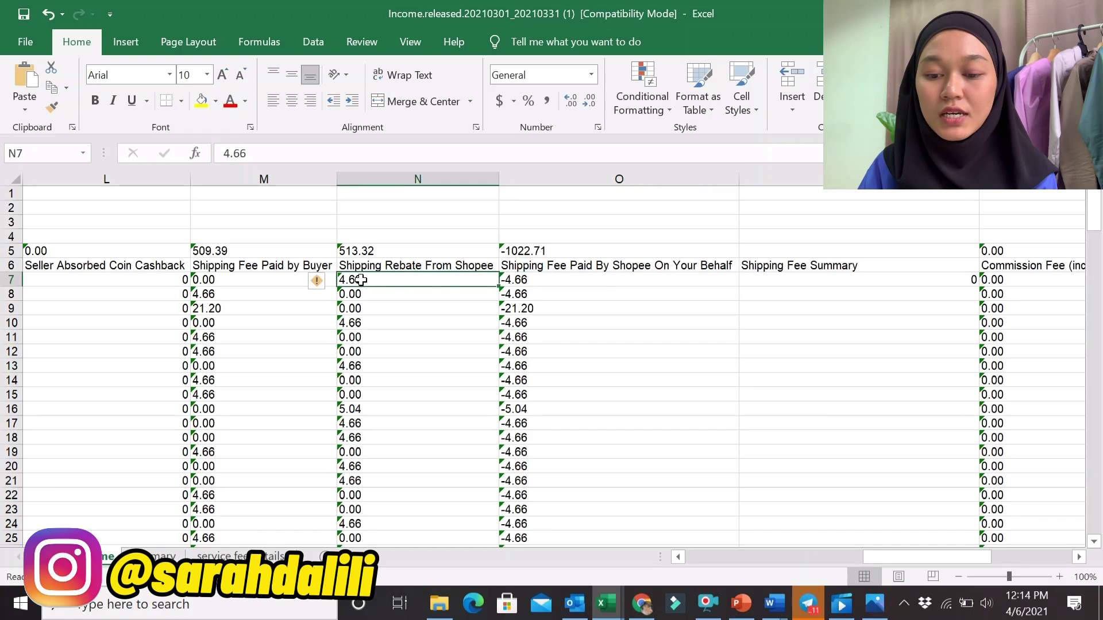
{"action": "left_click", "coordinate": [520, 280]}
{"action": "left_click", "coordinate": [428, 280]}
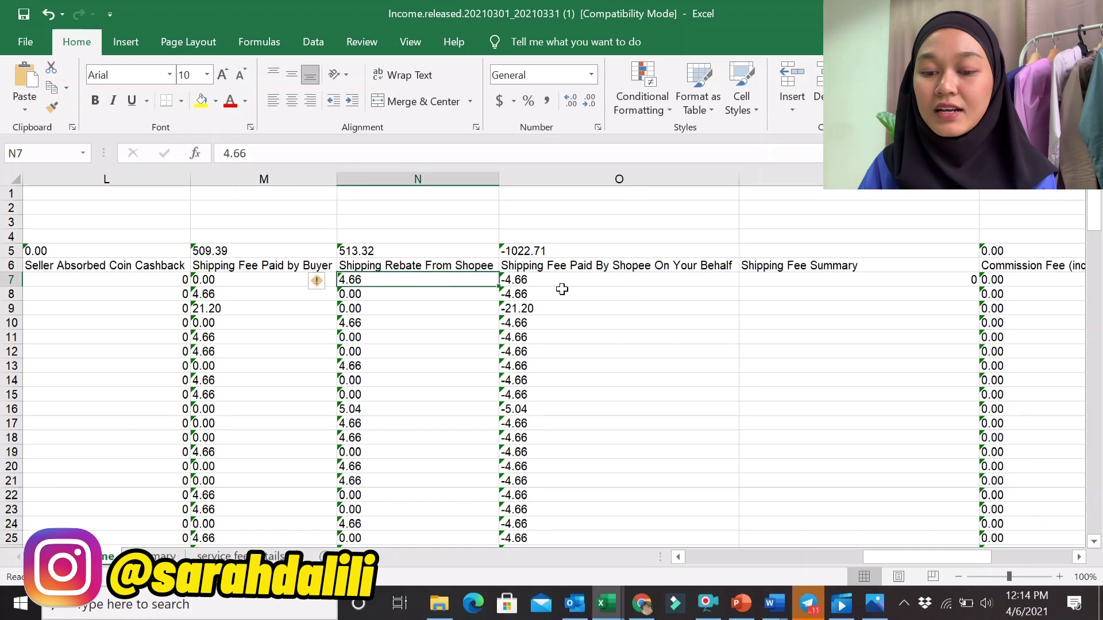
Fill the P7 formula down the Shipping Fee Summary column for all order rows.
{"action": "left_click", "coordinate": [803, 283]}
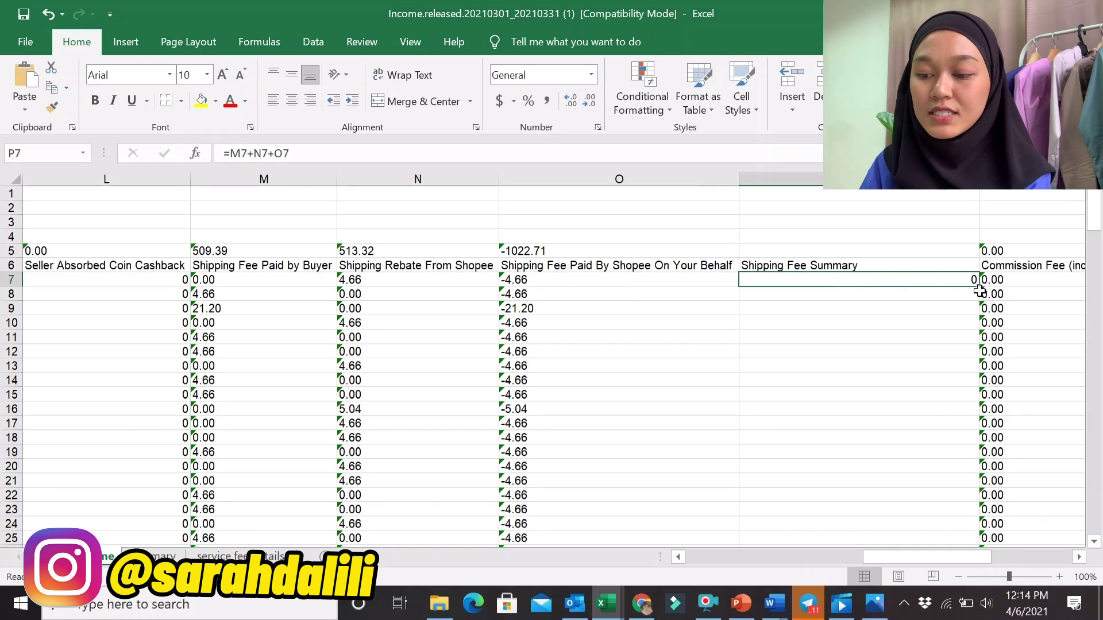
{"action": "scroll", "coordinate": [554, 306], "scroll_direction": "down", "scroll_amount": 10}
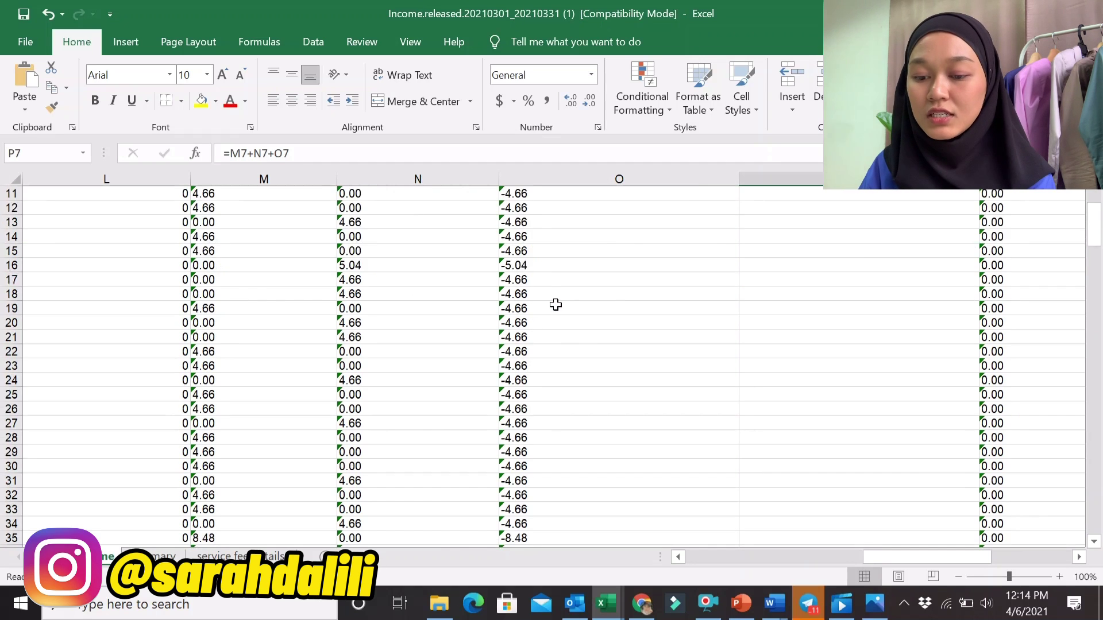
{"action": "scroll", "coordinate": [560, 308], "scroll_direction": "up", "scroll_amount": 10}
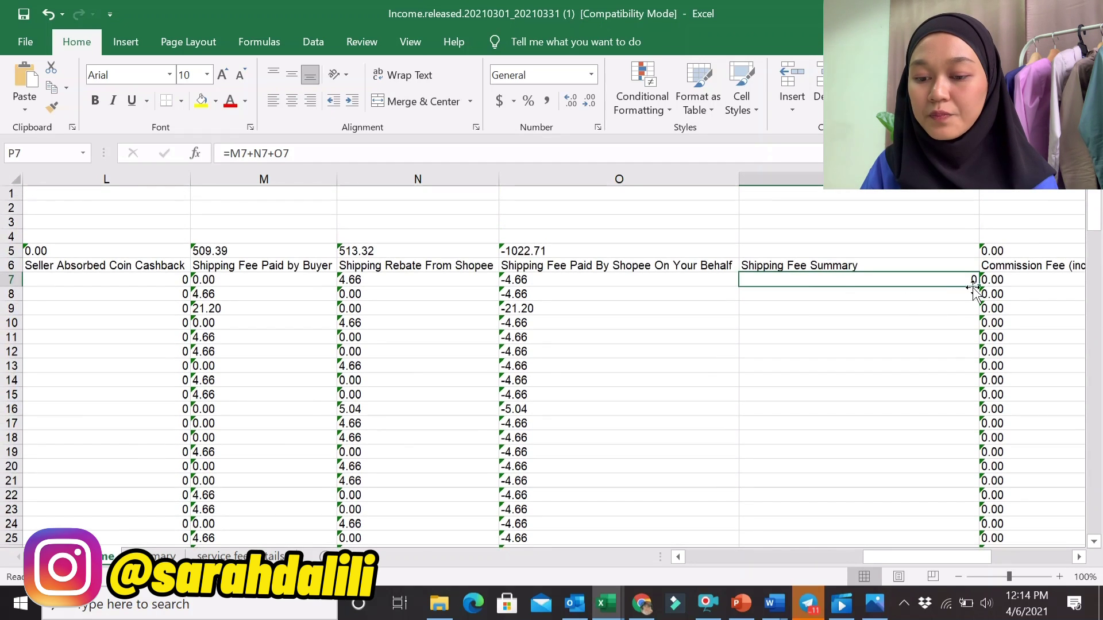
{"action": "double_click", "coordinate": [979, 291]}
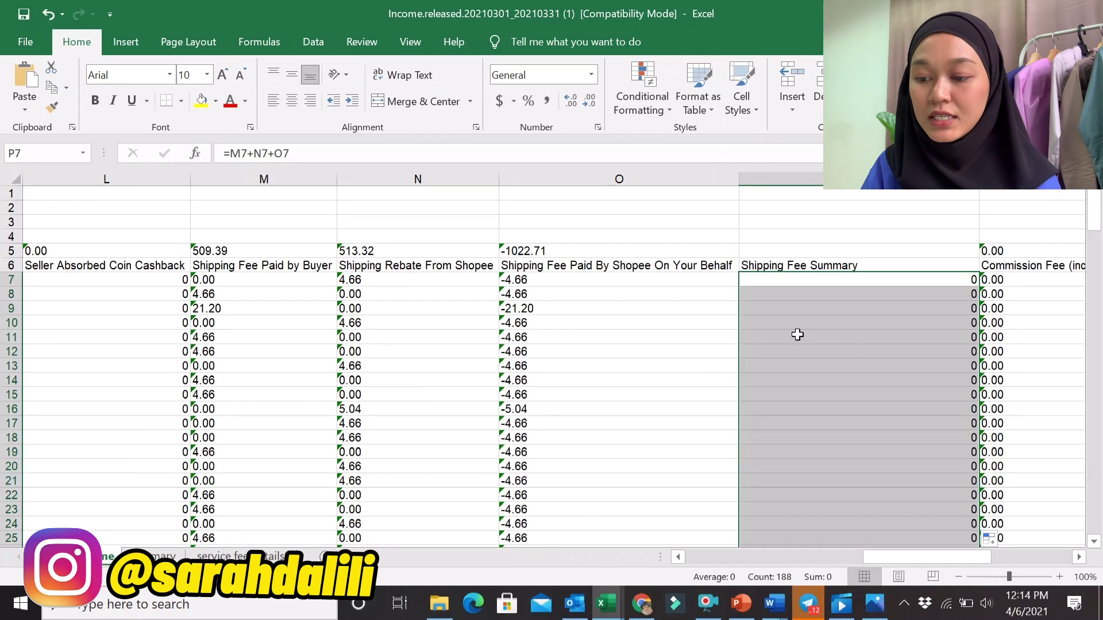
Review the Shipping Fee Summary results down to the last order in row 194, and return to the header row.
{"action": "scroll", "coordinate": [893, 353], "scroll_direction": "down", "scroll_amount": 5}
{"action": "scroll", "coordinate": [893, 353], "scroll_direction": "down", "scroll_amount": 20}
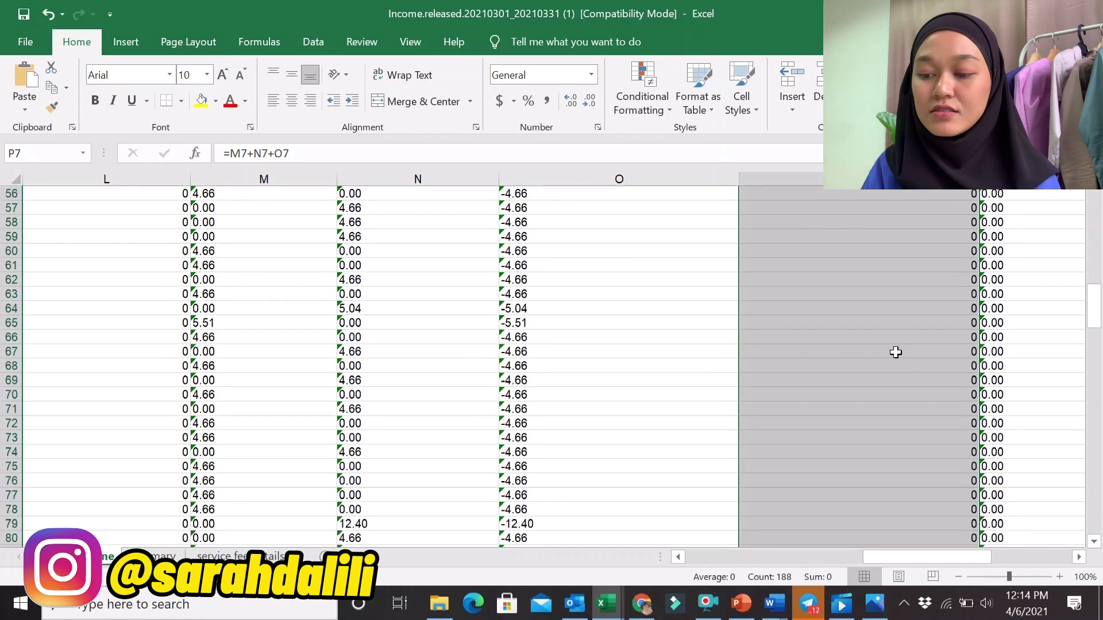
{"action": "scroll", "coordinate": [897, 350], "scroll_direction": "down", "scroll_amount": 20}
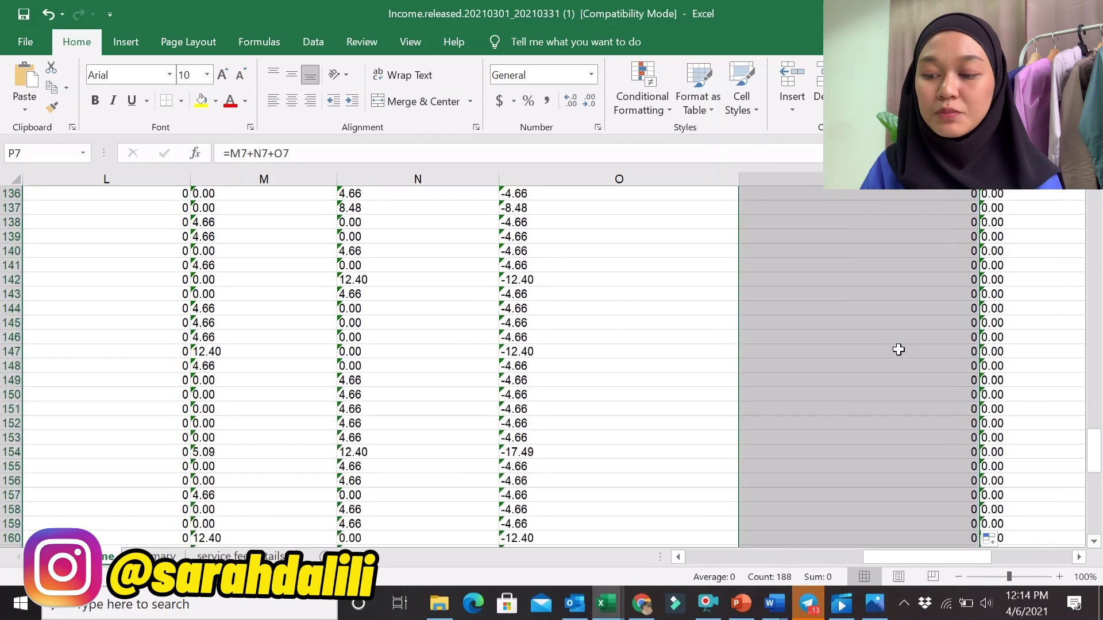
{"action": "scroll", "coordinate": [902, 347], "scroll_direction": "down", "scroll_amount": 12}
{"action": "scroll", "coordinate": [902, 348], "scroll_direction": "up", "scroll_amount": 20}
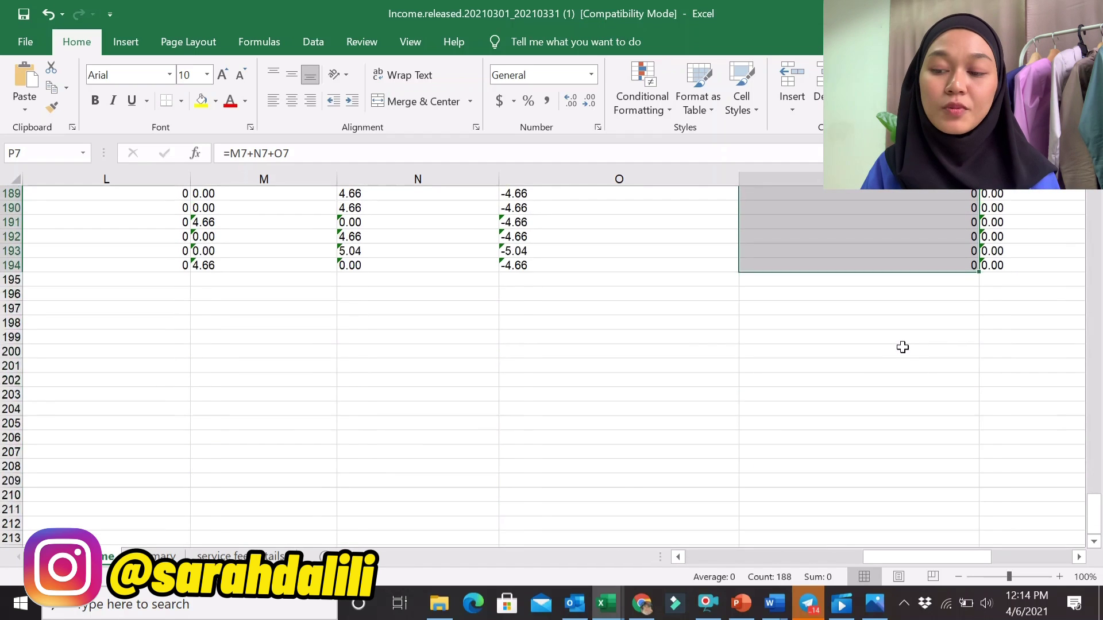
{"action": "scroll", "coordinate": [902, 350], "scroll_direction": "up", "scroll_amount": 20}
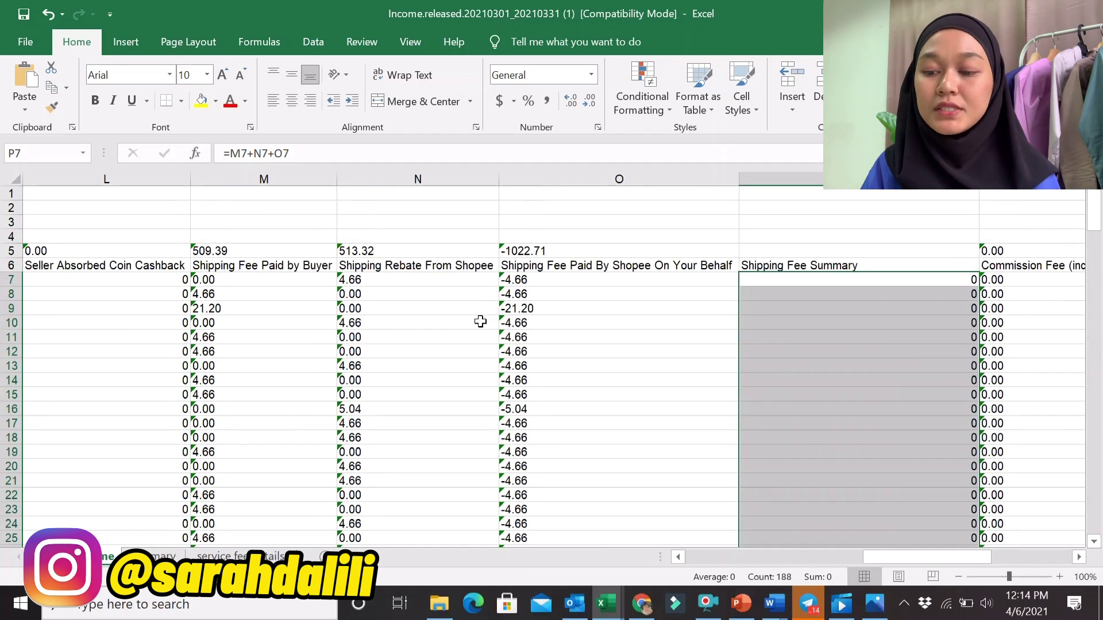
Compare the buyer-paid fee, Shopee rebate and Shopee-paid fee of the second order in row 8.
{"action": "left_click", "coordinate": [201, 295]}
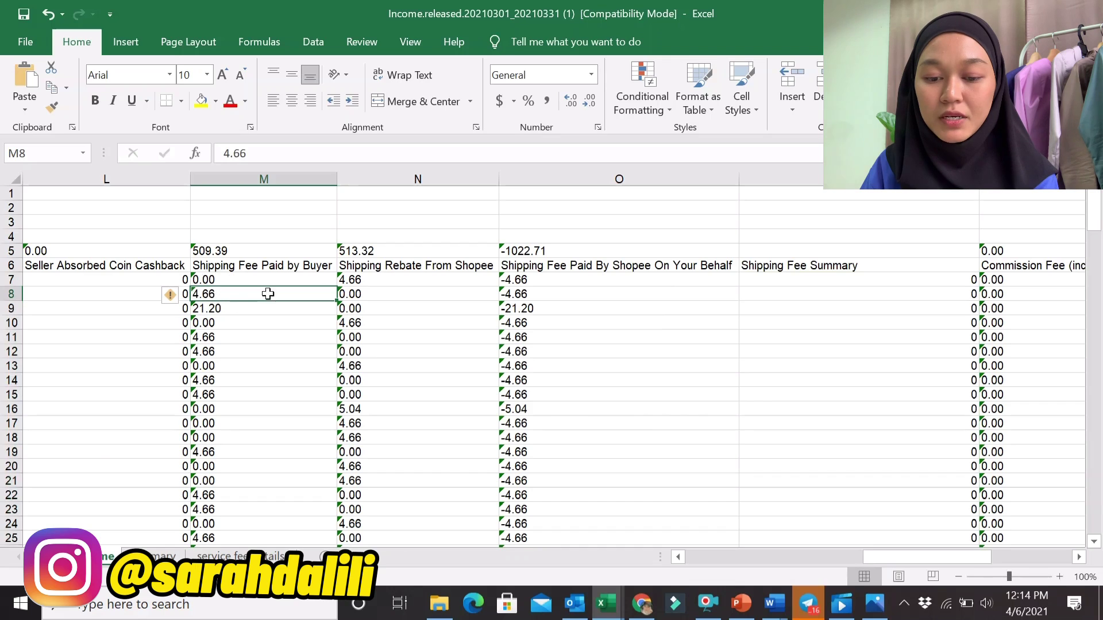
{"action": "left_click", "coordinate": [359, 295]}
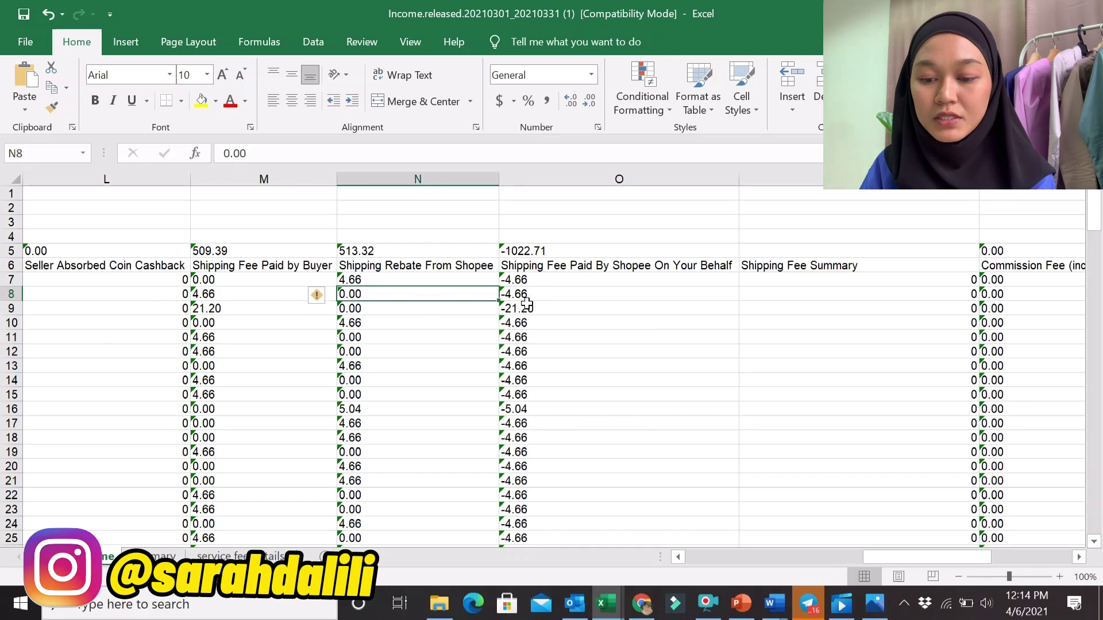
{"action": "left_click", "coordinate": [541, 295]}
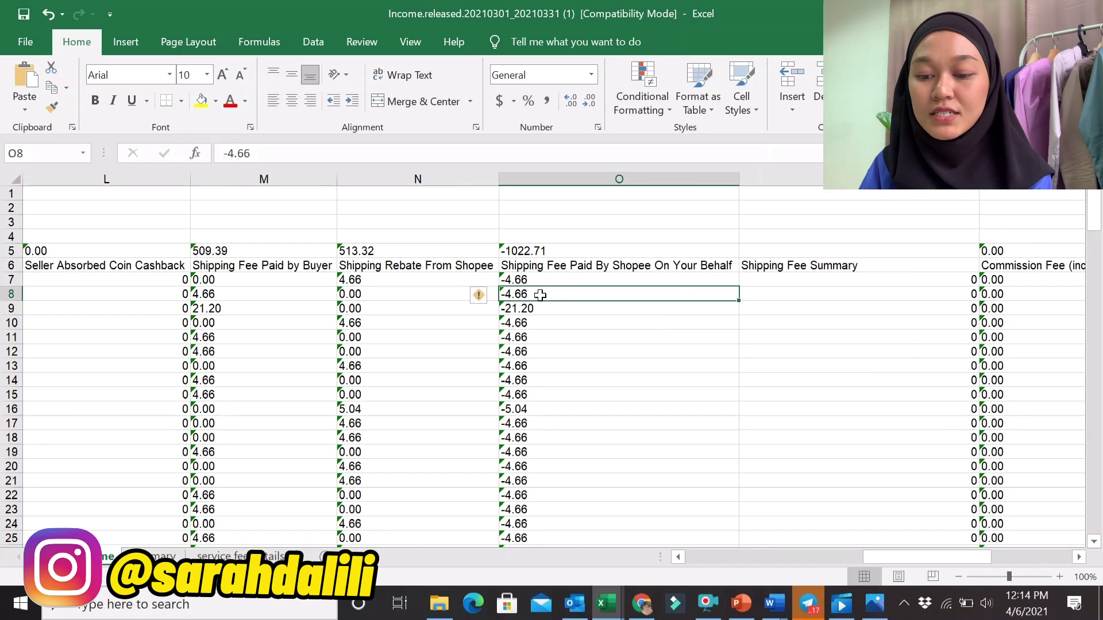
Compare the buyer-paid fee, Shopee rebate and Shopee-paid fee of the row 8 order with those of the row 7 order.
{"action": "left_click", "coordinate": [219, 294]}
{"action": "left_click", "coordinate": [551, 295]}
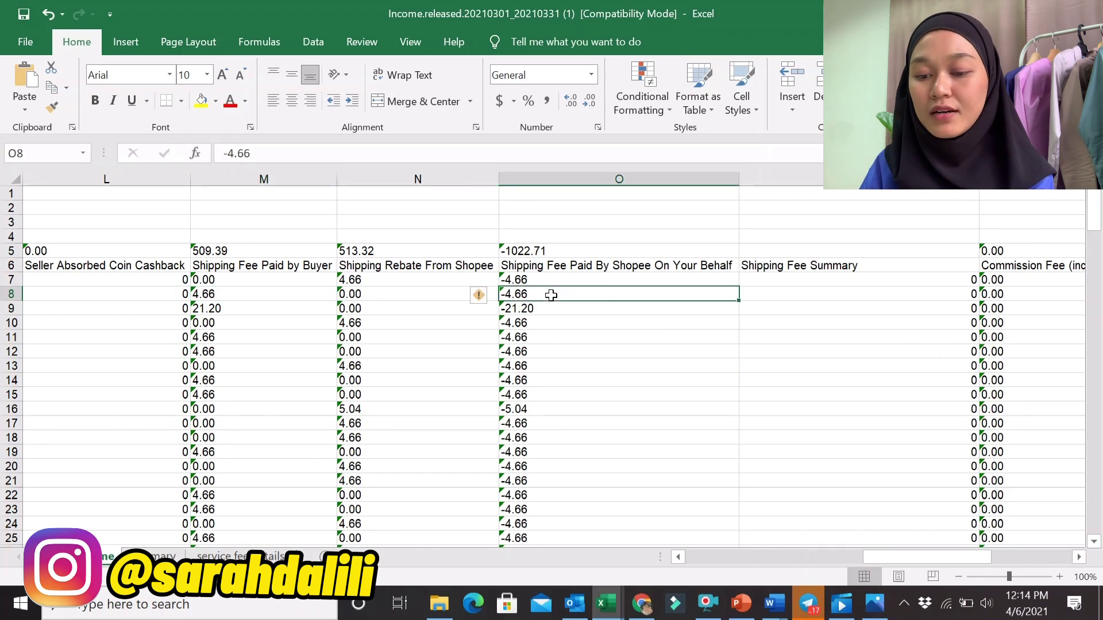
{"action": "left_click", "coordinate": [222, 294]}
{"action": "left_click", "coordinate": [540, 293]}
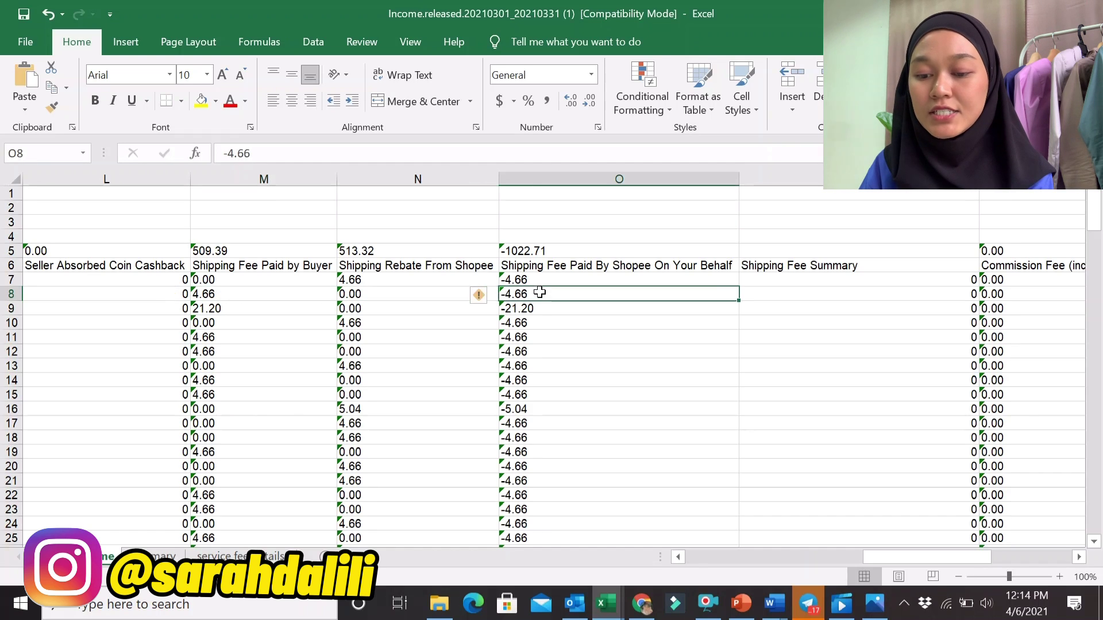
{"action": "left_click", "coordinate": [235, 279]}
{"action": "left_click", "coordinate": [351, 279]}
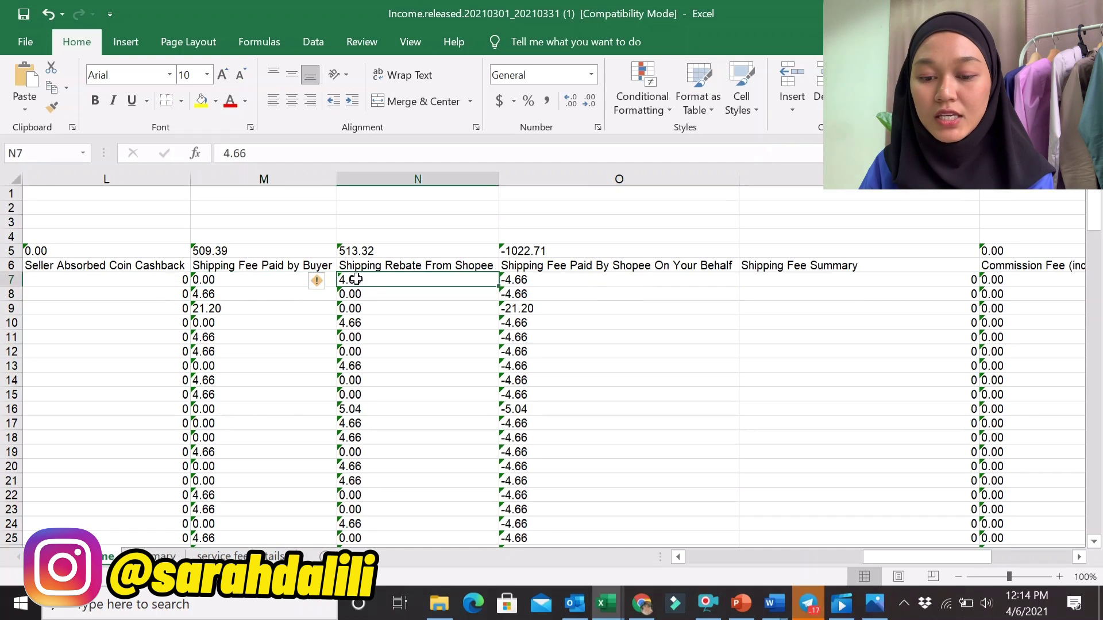
{"action": "left_click", "coordinate": [524, 280]}
{"action": "left_click_drag", "start_coordinate": [212, 279], "coordinate": [546, 280]}
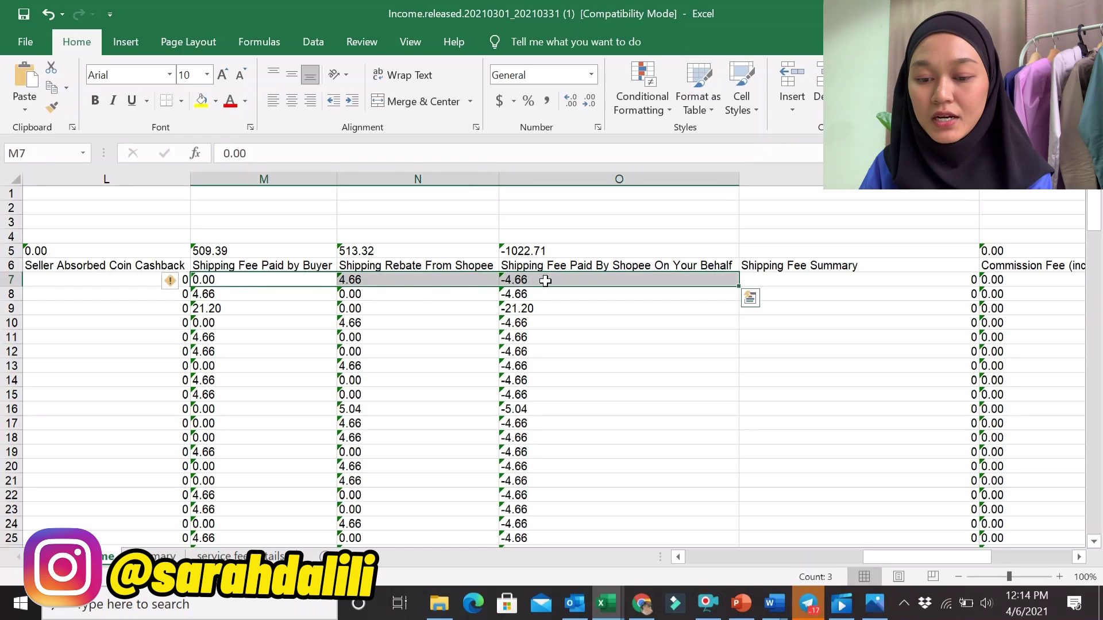
Compare the three shipping fee amounts across row 8 and row 9, from column M to column O.
{"action": "left_click", "coordinate": [406, 295]}
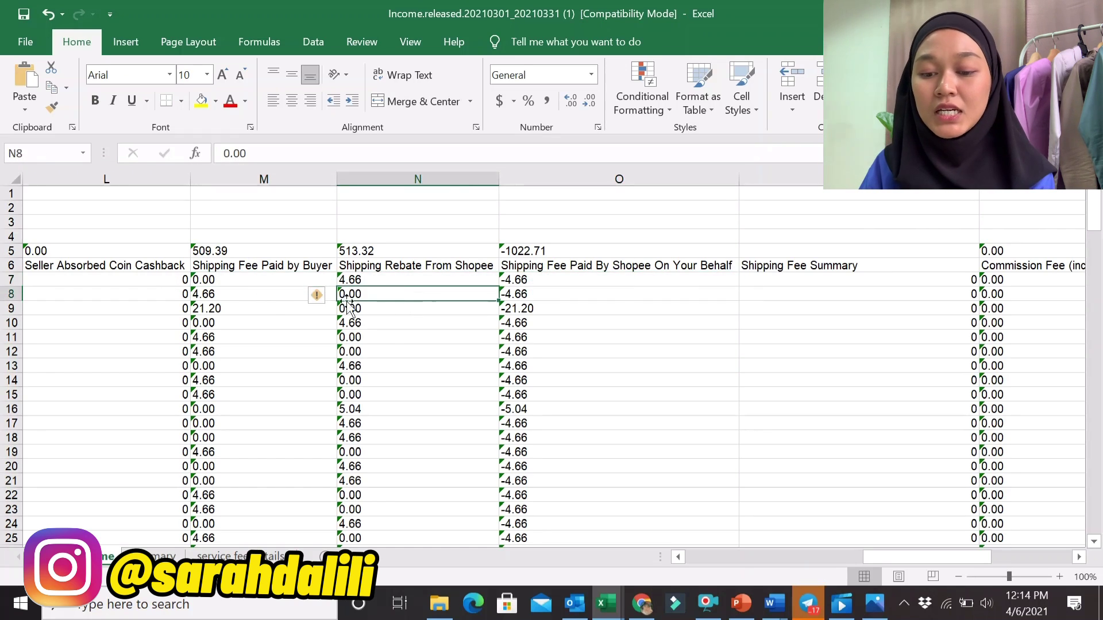
{"action": "left_click_drag", "start_coordinate": [278, 294], "coordinate": [502, 293]}
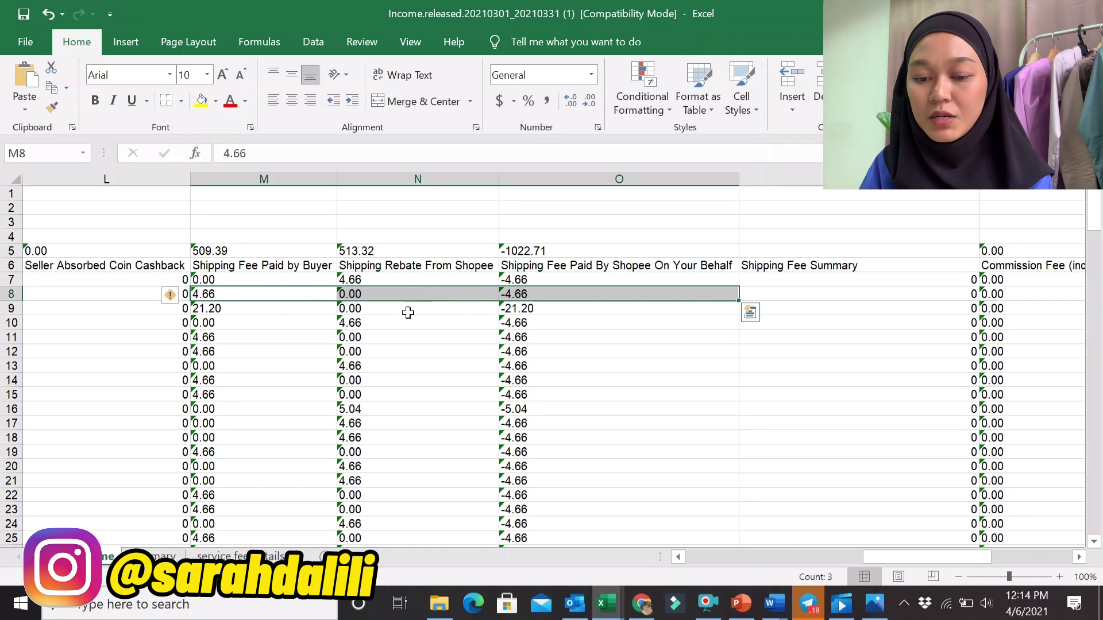
{"action": "left_click", "coordinate": [405, 312]}
{"action": "left_click_drag", "start_coordinate": [222, 309], "coordinate": [517, 309]}
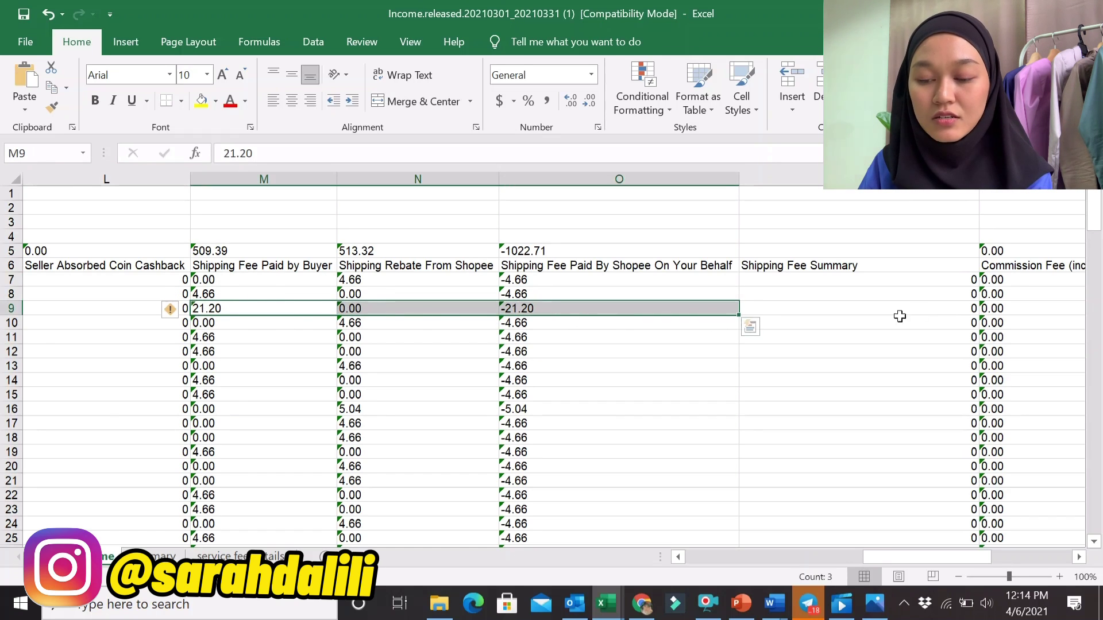
Review the March Shipping Fee Summary results, checking the cells in rows 9 and 43 and the order rows down to about row 80.
{"action": "left_click", "coordinate": [877, 306]}
{"action": "scroll", "coordinate": [869, 282], "scroll_direction": "down", "scroll_amount": 12}
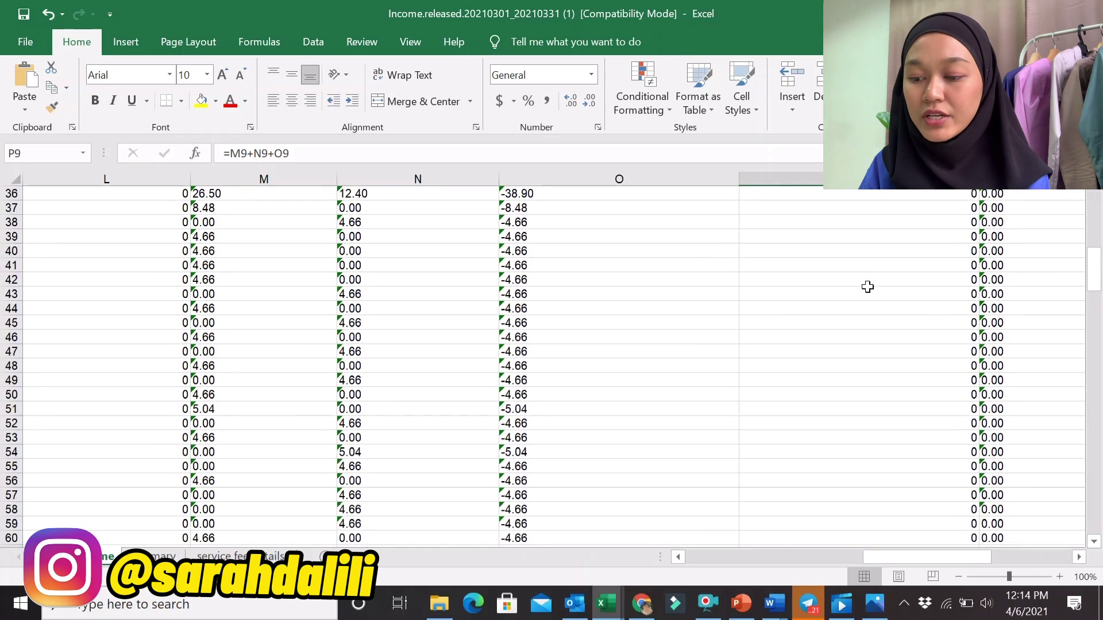
{"action": "left_click", "coordinate": [901, 293]}
{"action": "scroll", "coordinate": [901, 293], "scroll_direction": "up", "scroll_amount": 10}
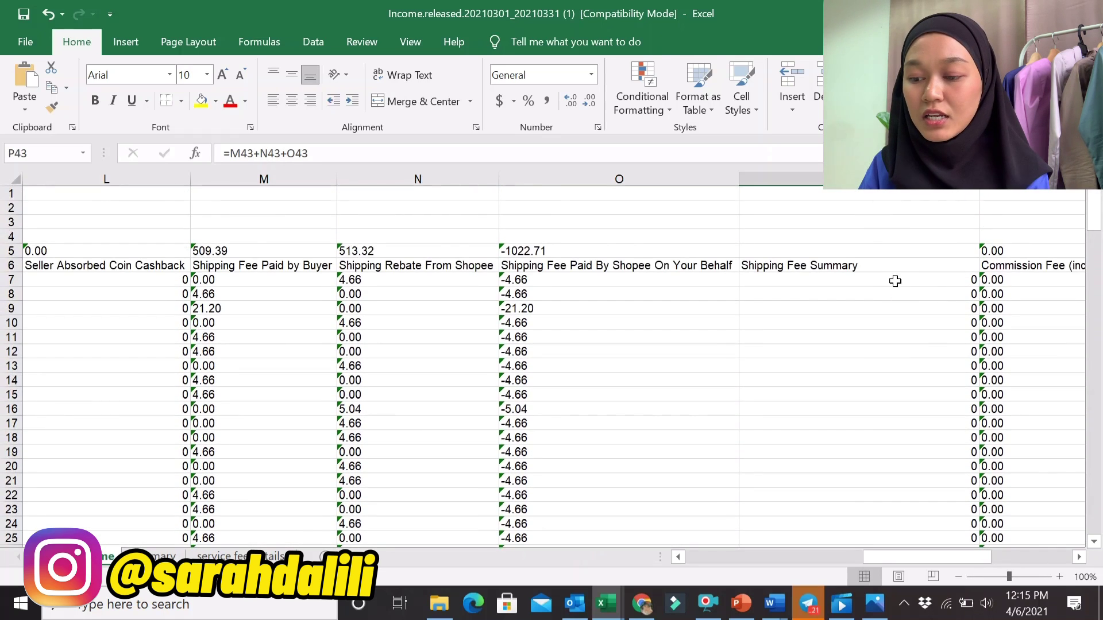
{"action": "scroll", "coordinate": [894, 284], "scroll_direction": "down", "scroll_amount": 9}
{"action": "scroll", "coordinate": [895, 284], "scroll_direction": "down", "scroll_amount": 8}
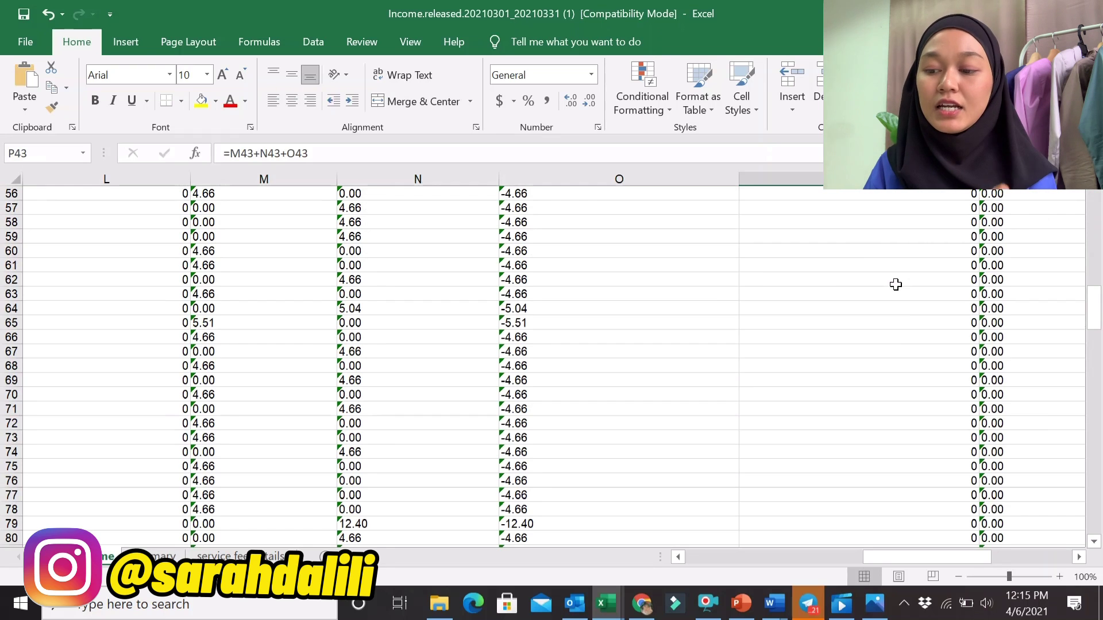
{"action": "scroll", "coordinate": [291, 331], "scroll_direction": "up", "scroll_amount": 18}
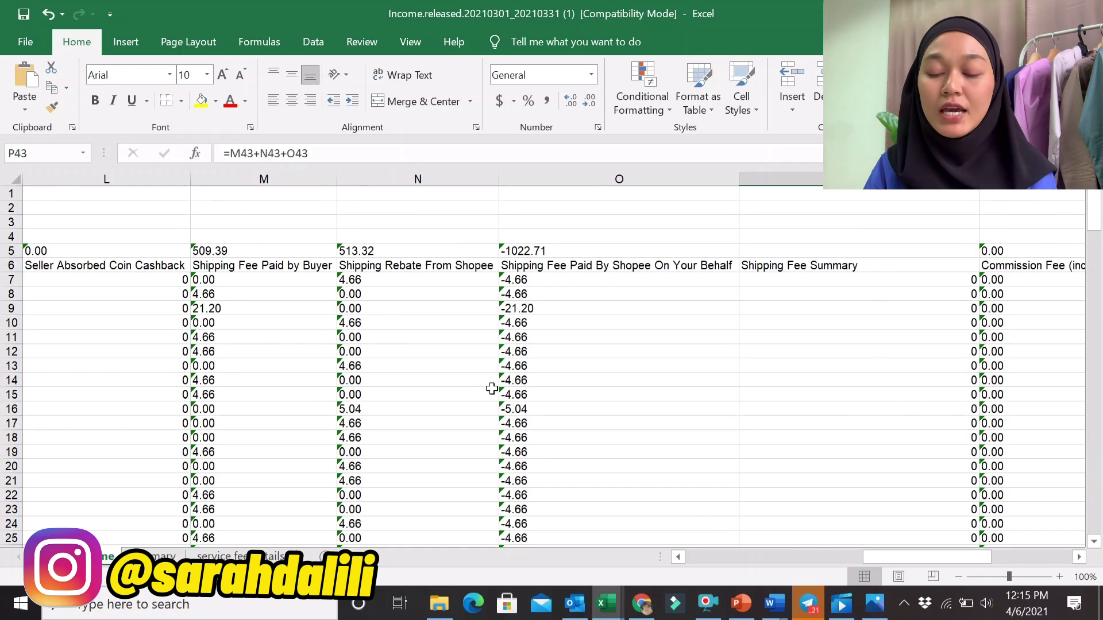
{"action": "scroll", "coordinate": [785, 347], "scroll_direction": "down", "scroll_amount": 2}
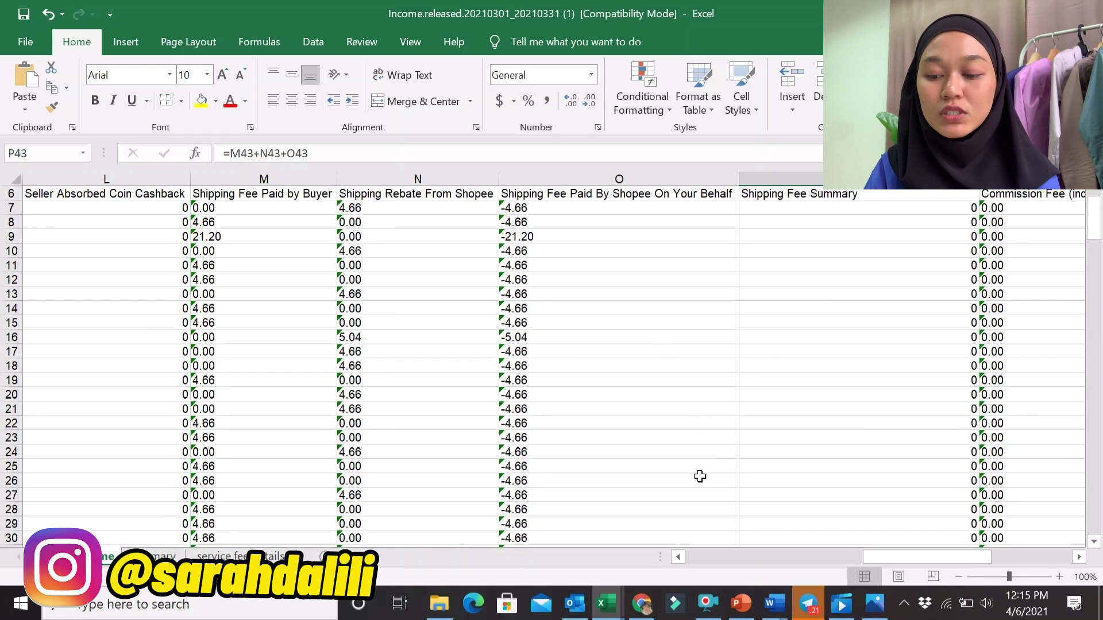
{"action": "scroll", "coordinate": [887, 248], "scroll_direction": "up", "scroll_amount": 2}
{"action": "scroll", "coordinate": [887, 248], "scroll_direction": "up", "scroll_amount": 1}
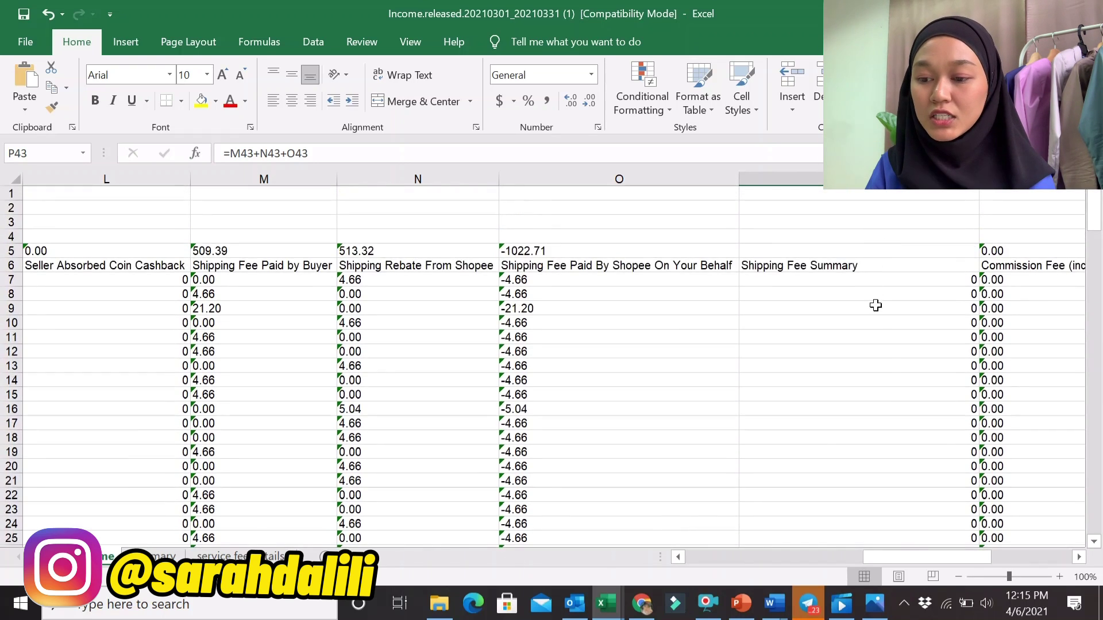
{"action": "scroll", "coordinate": [874, 305], "scroll_direction": "down", "scroll_amount": 2}
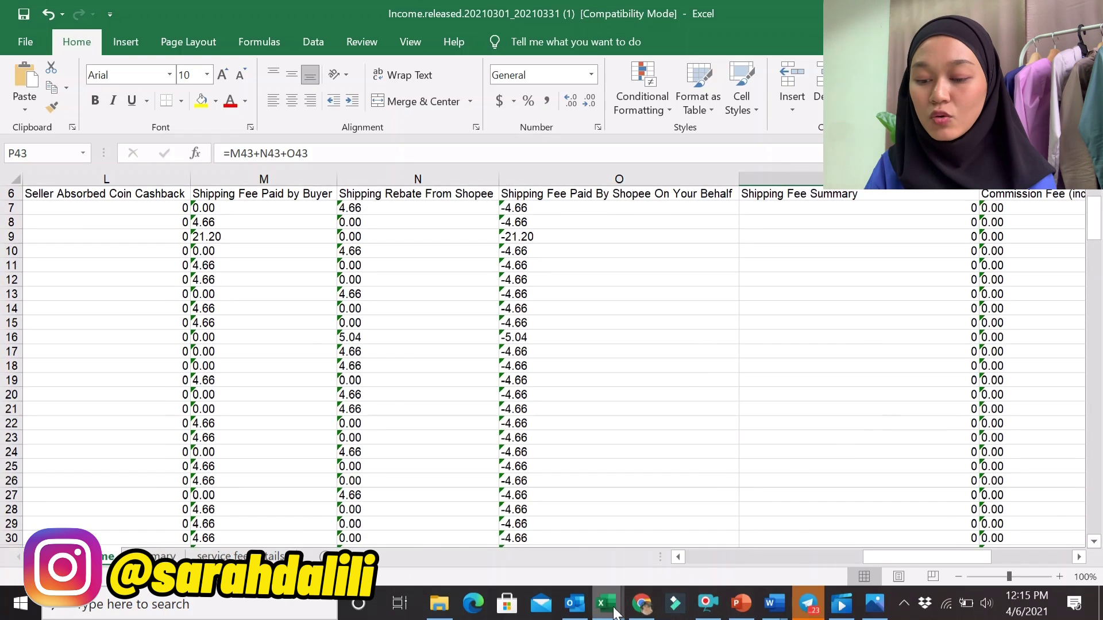
Switch to the January 2021 income workbook and locate the buyer-paid fee, Shopee rebate and Shopee-paid fee columns.
{"action": "mouse_move", "coordinate": [606, 603]}
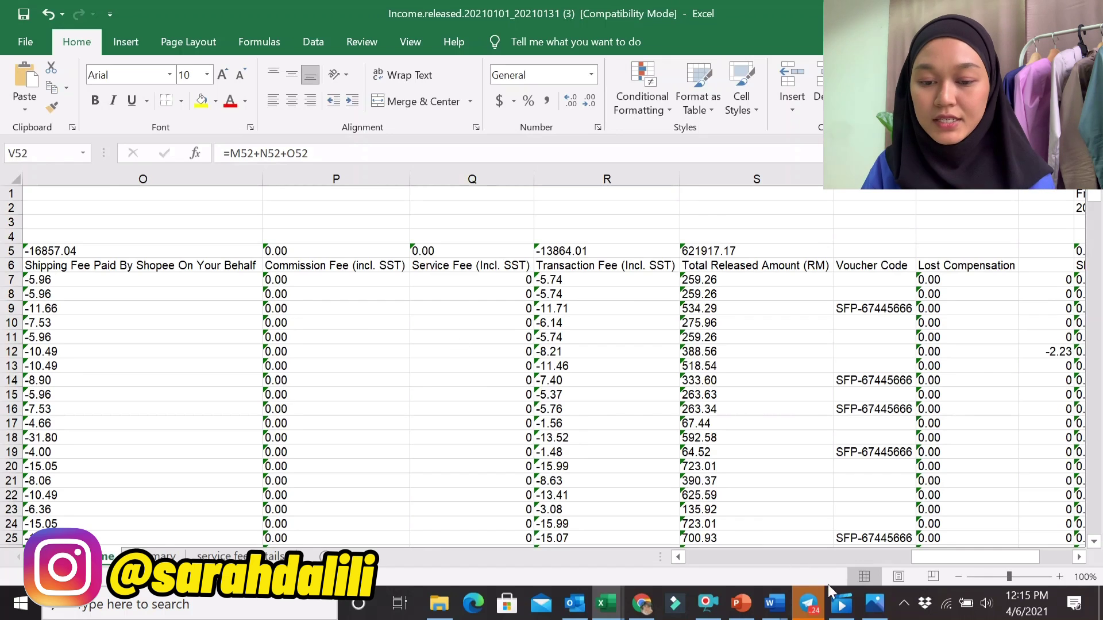
{"action": "left_click_drag", "start_coordinate": [944, 552], "coordinate": [688, 545]}
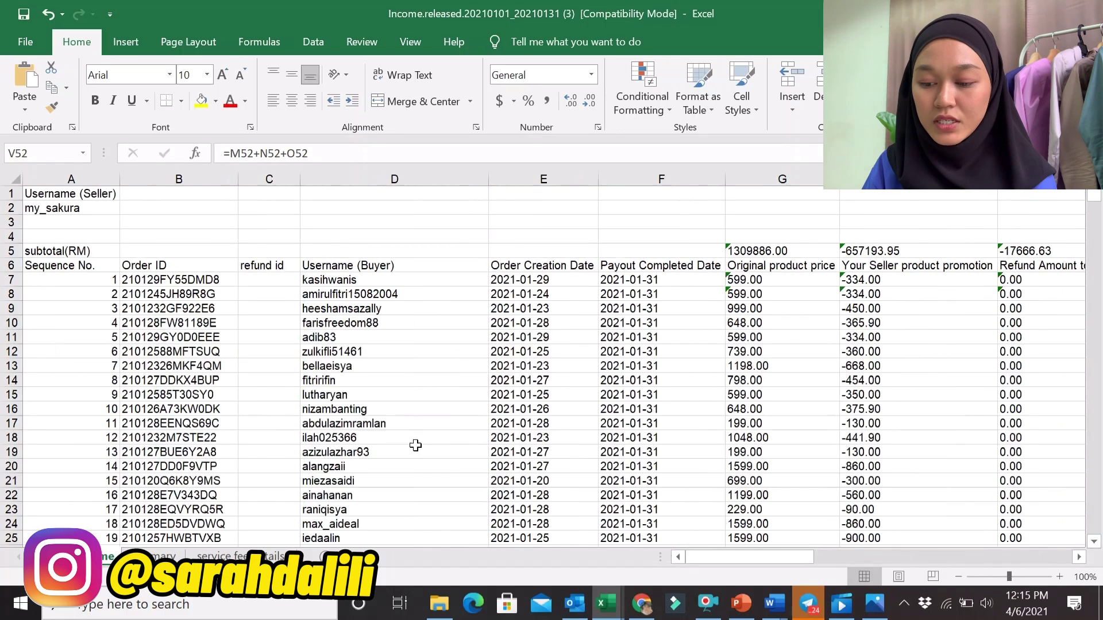
{"action": "left_click_drag", "start_coordinate": [807, 557], "coordinate": [951, 572]}
{"action": "left_click", "coordinate": [284, 180]}
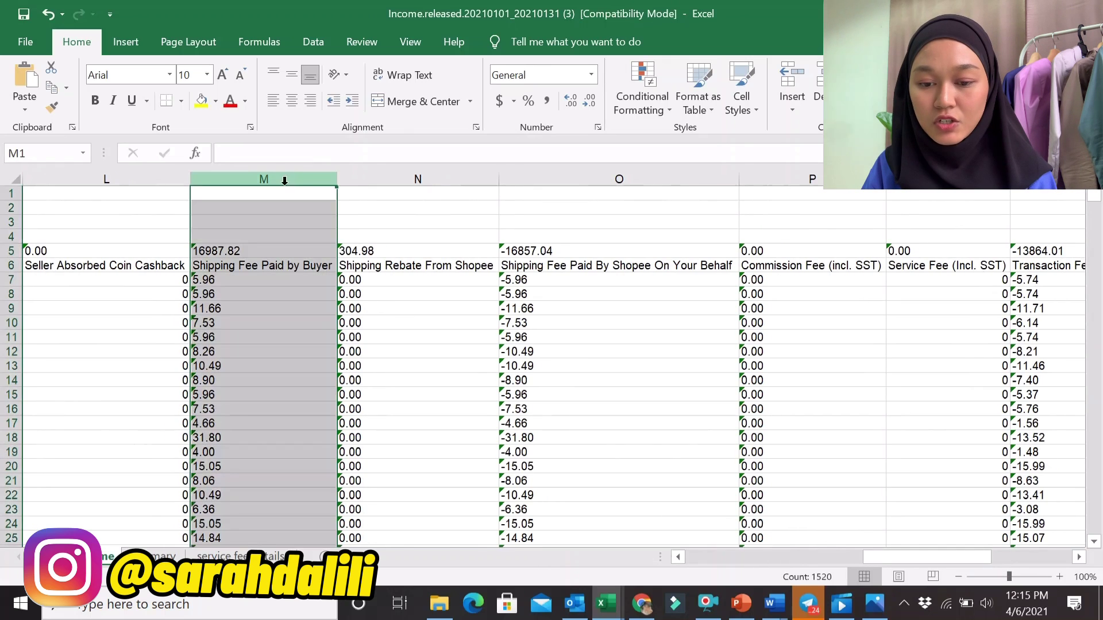
{"action": "left_click", "coordinate": [414, 179]}
{"action": "left_click", "coordinate": [569, 194]}
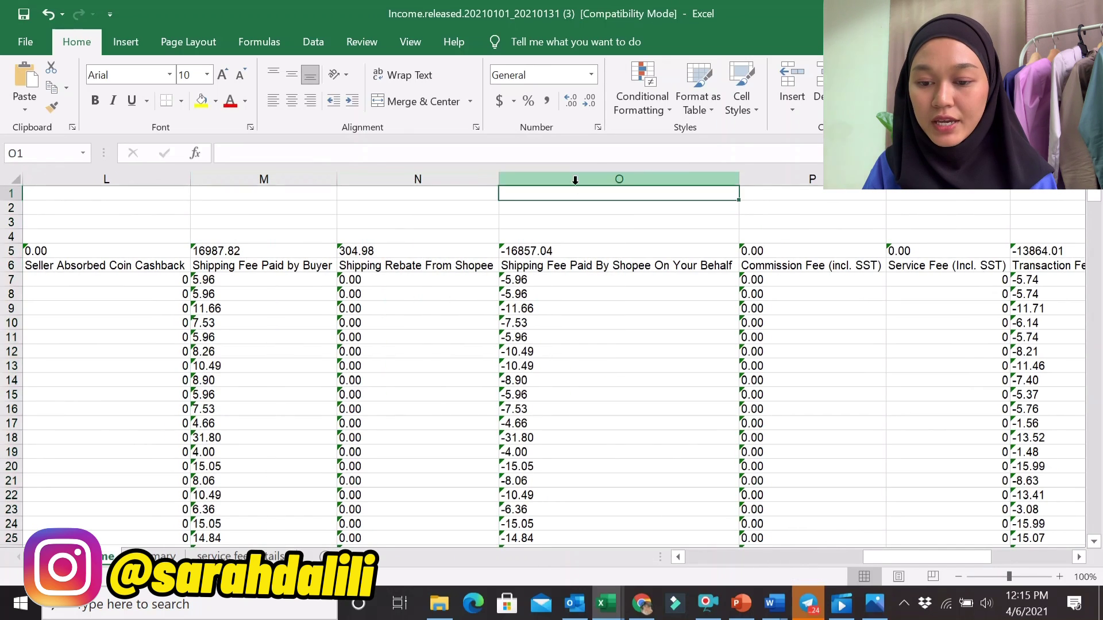
Insert a new column P before Commission Fee and enter the header Shipping Fee Summary in P6.
{"action": "left_click", "coordinate": [777, 178]}
{"action": "right_click", "coordinate": [780, 182]}
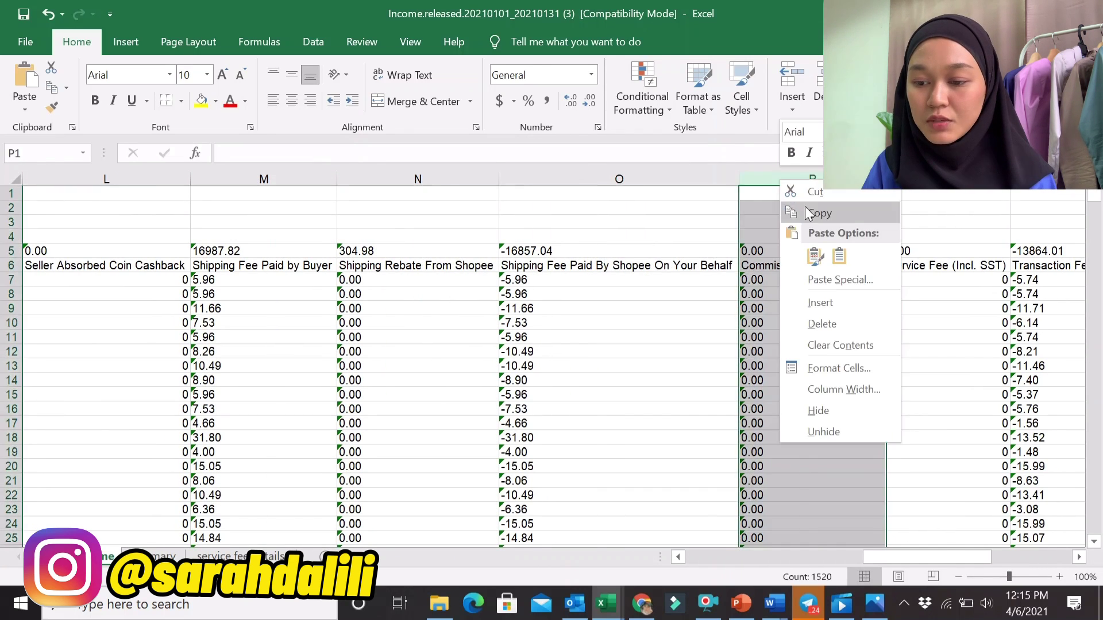
{"action": "left_click", "coordinate": [819, 304]}
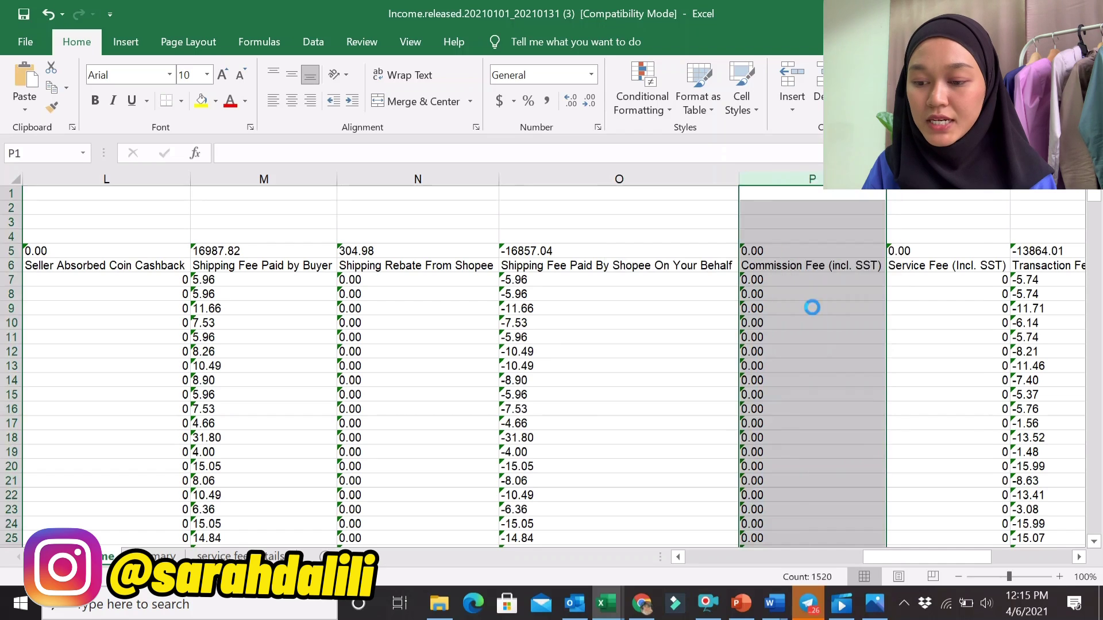
{"action": "left_click", "coordinate": [804, 267]}
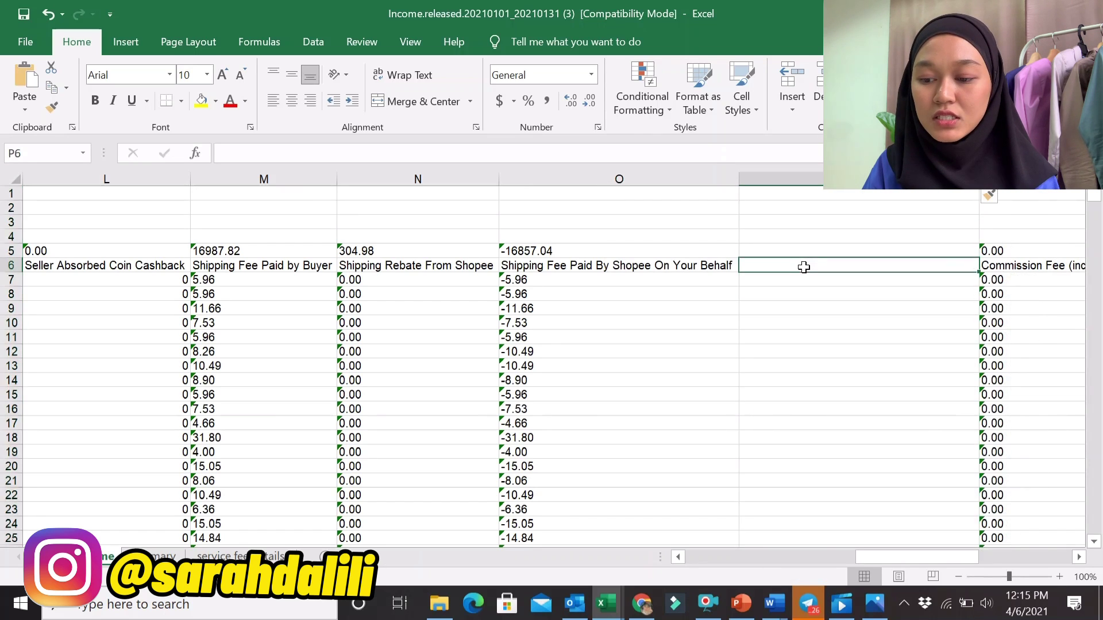
{"action": "type", "text": "Sh"}
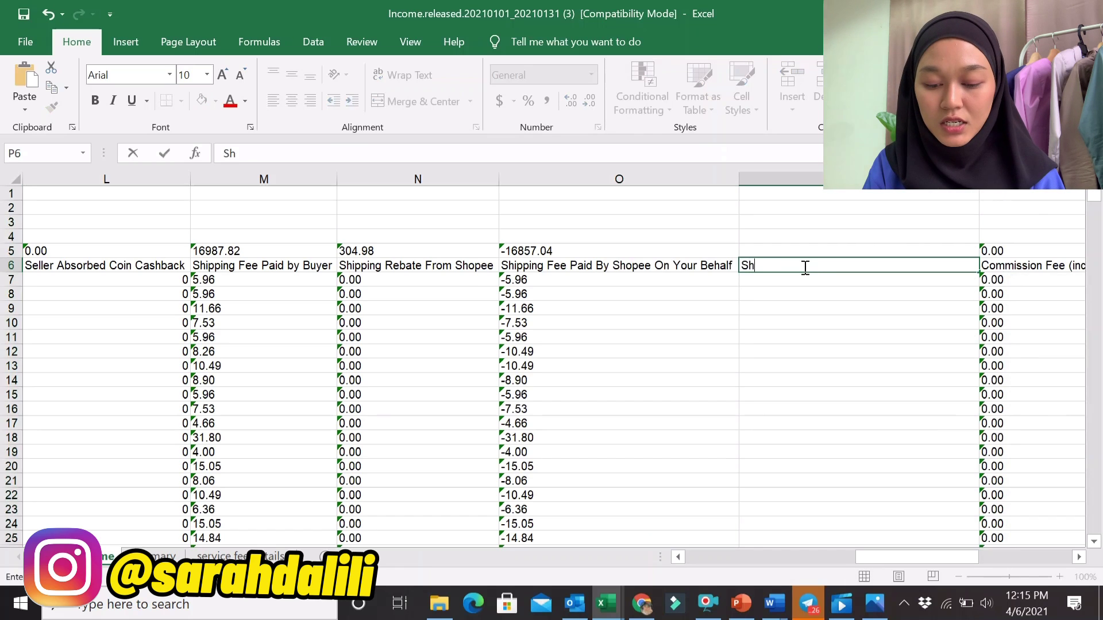
{"action": "type", "text": "ipping Fee"}
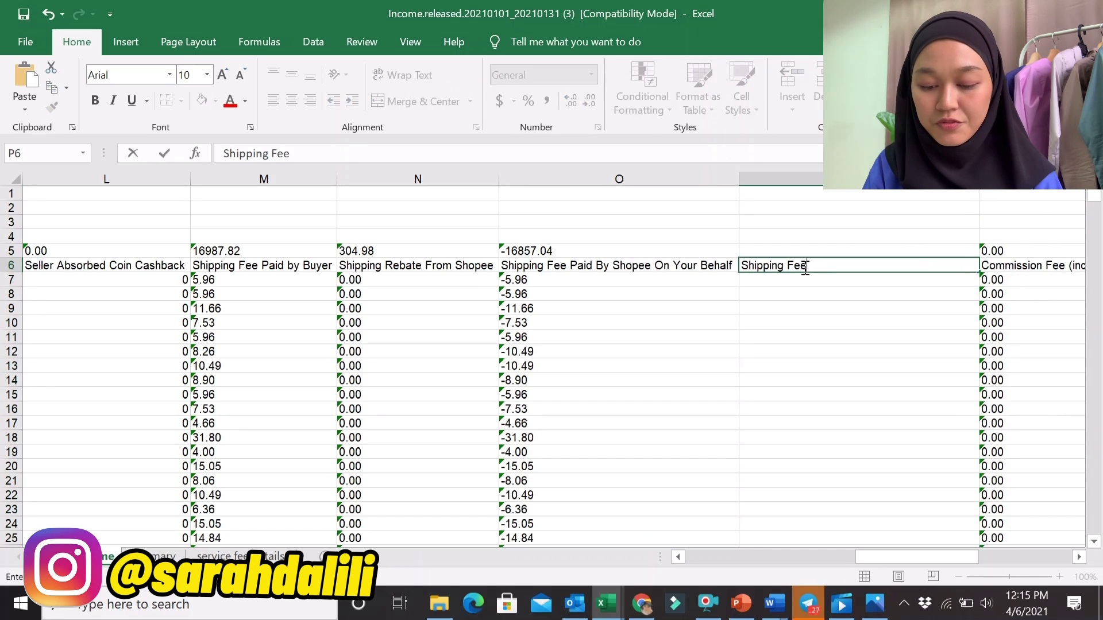
{"action": "type", "text": " Summary"}
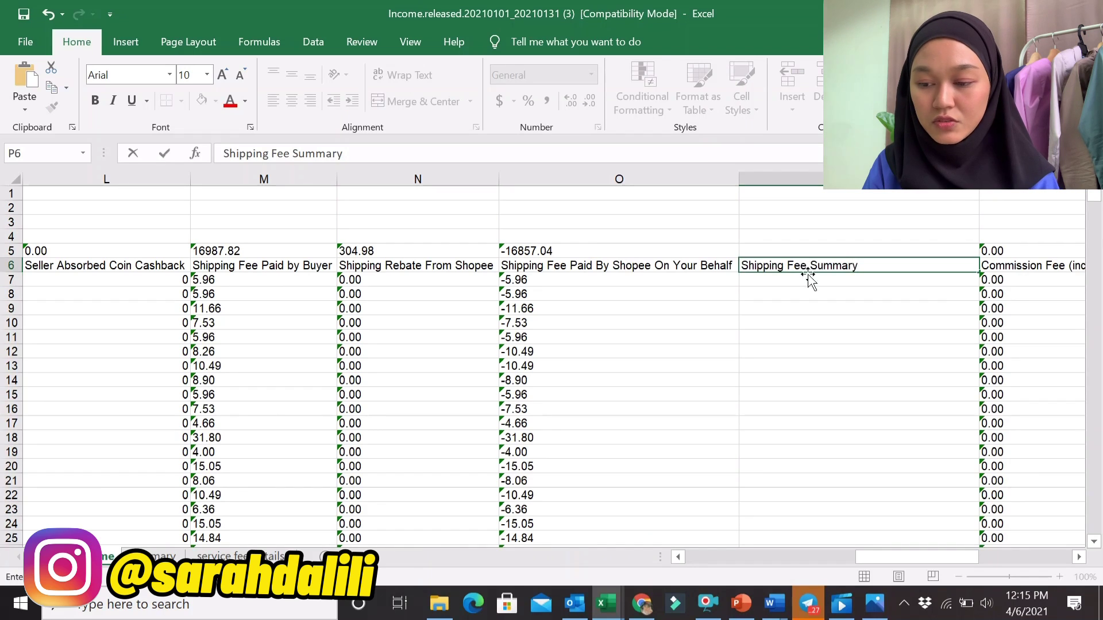
Enter the formula =M7+N7+O7 in P7 to add the buyer-paid fee, Shopee rebate and Shopee-paid fee.
{"action": "left_click", "coordinate": [809, 282]}
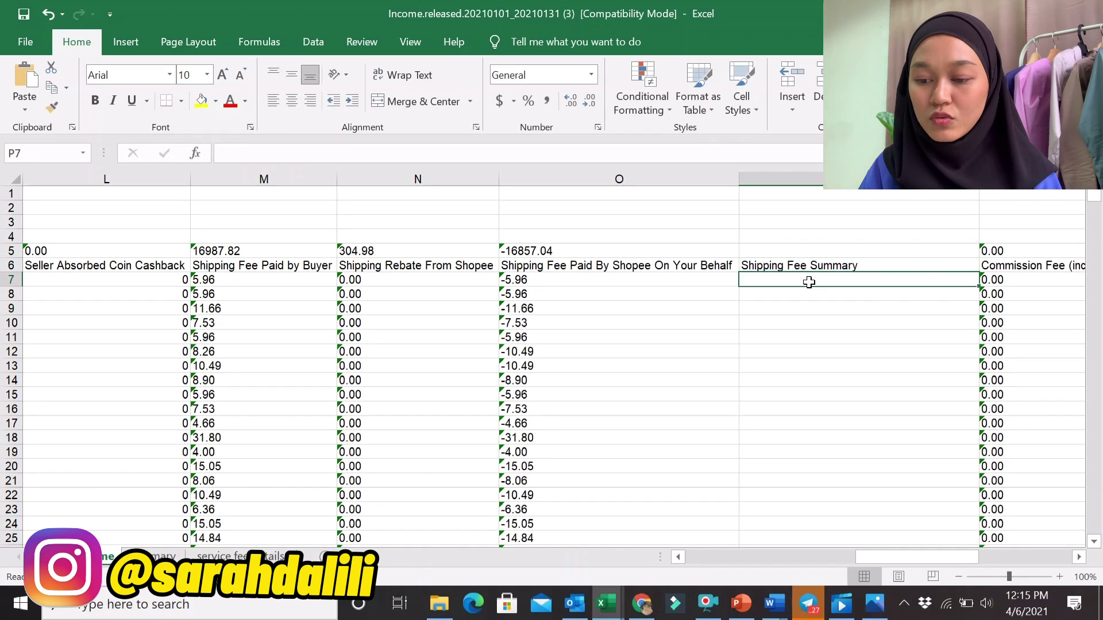
{"action": "type", "text": "="}
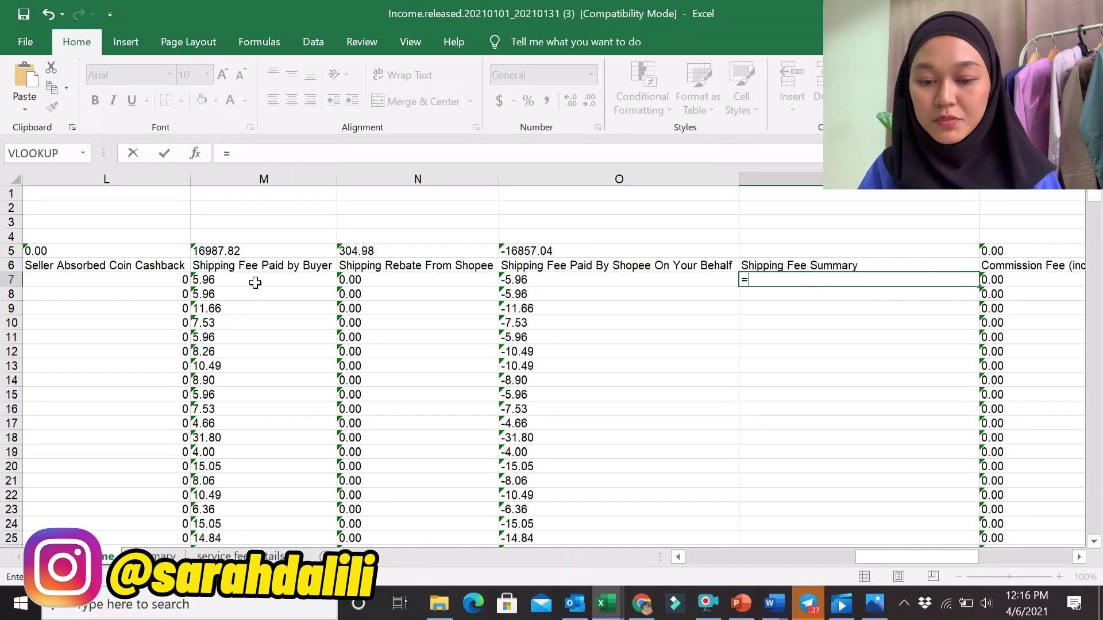
{"action": "left_click", "coordinate": [255, 282]}
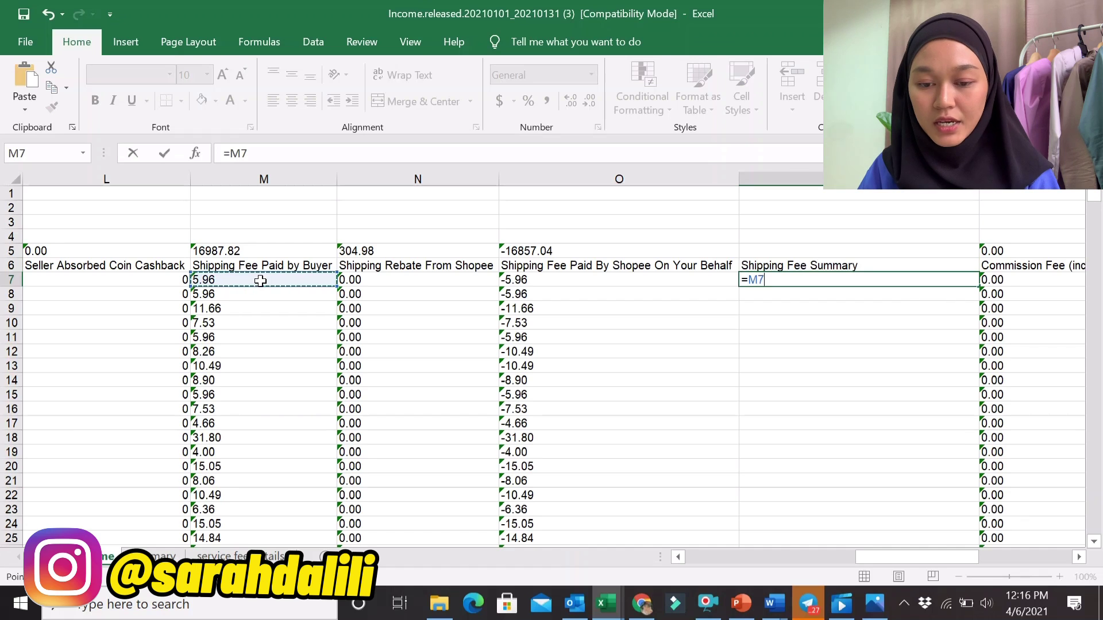
{"action": "type", "text": "+"}
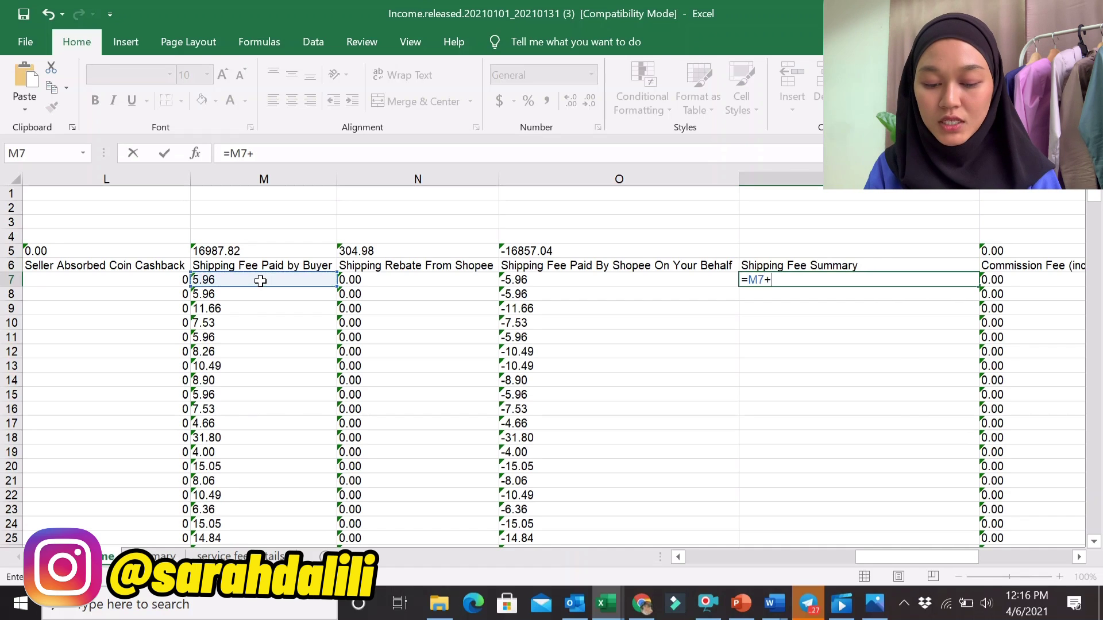
{"action": "left_click", "coordinate": [371, 283]}
{"action": "type", "text": "+"}
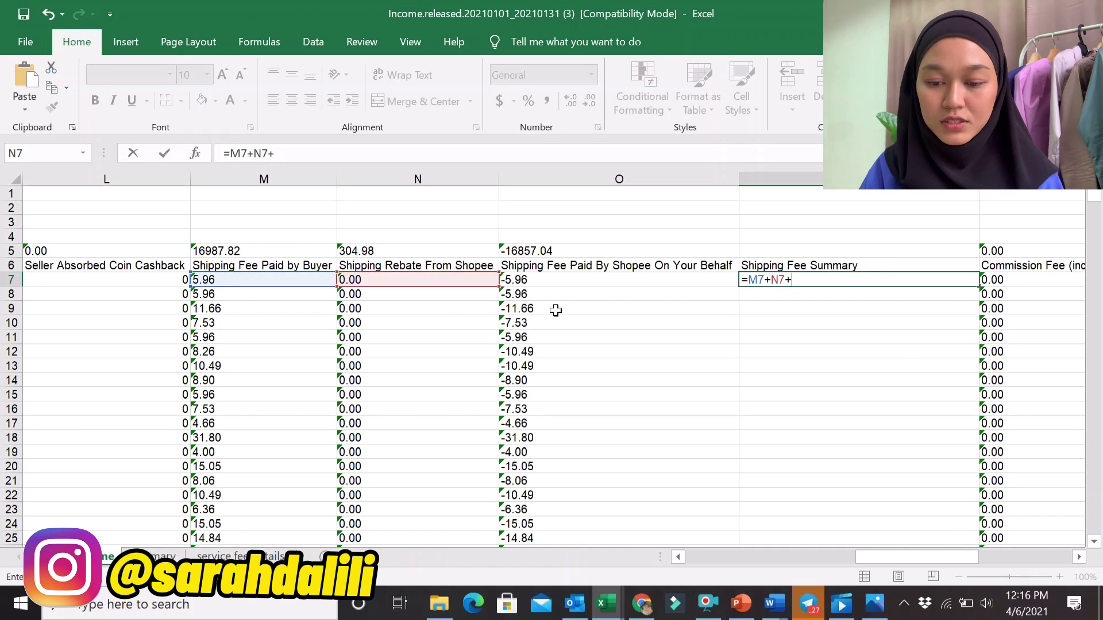
{"action": "left_click", "coordinate": [561, 279]}
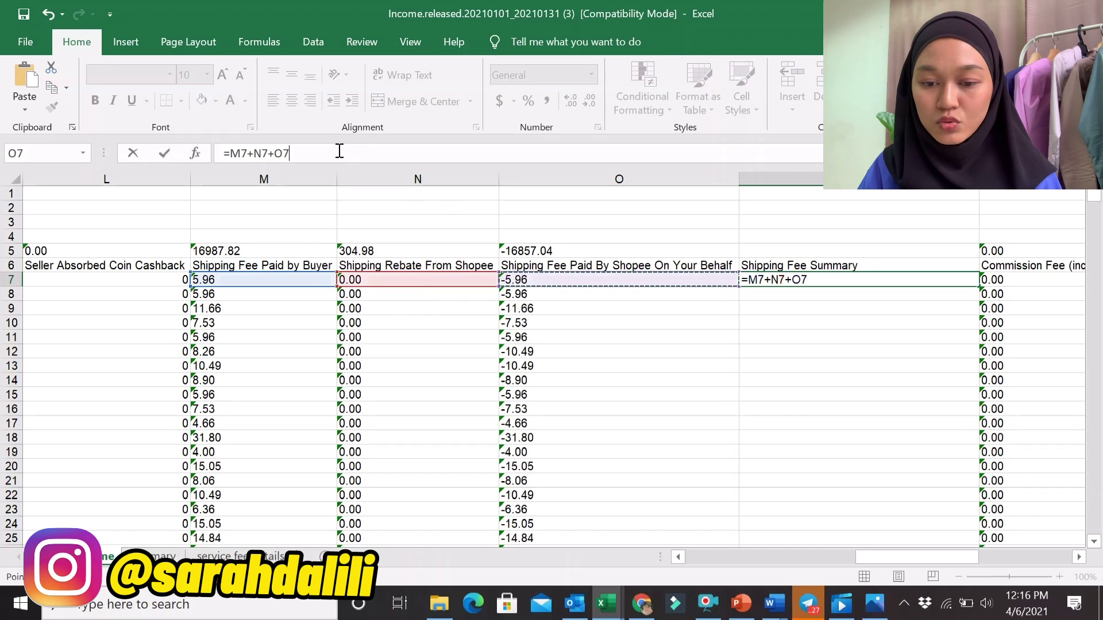
{"action": "left_click", "coordinate": [849, 305]}
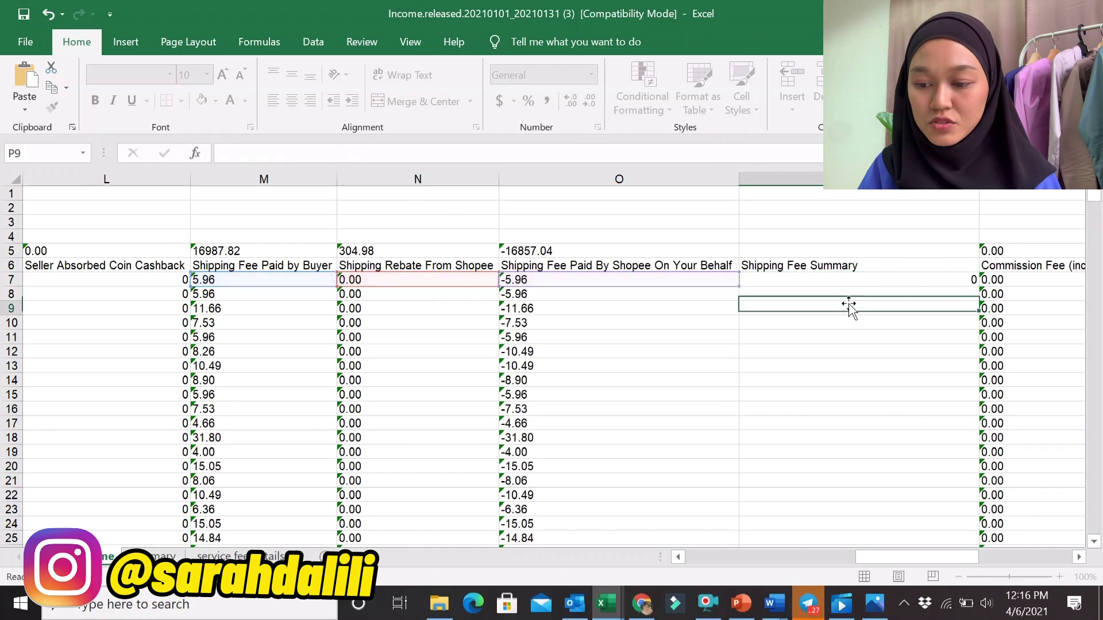
Fill the P7 formula down the January Shipping Fee Summary column and check the results down to about row 79.
{"action": "left_click", "coordinate": [915, 291]}
{"action": "left_click", "coordinate": [916, 278]}
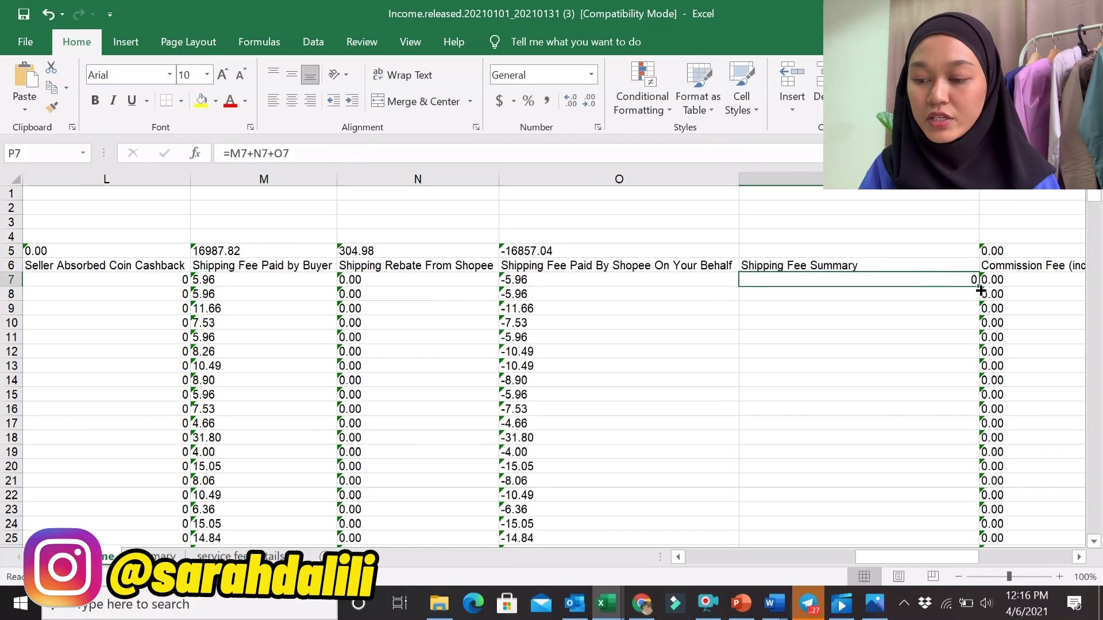
{"action": "double_click", "coordinate": [981, 286]}
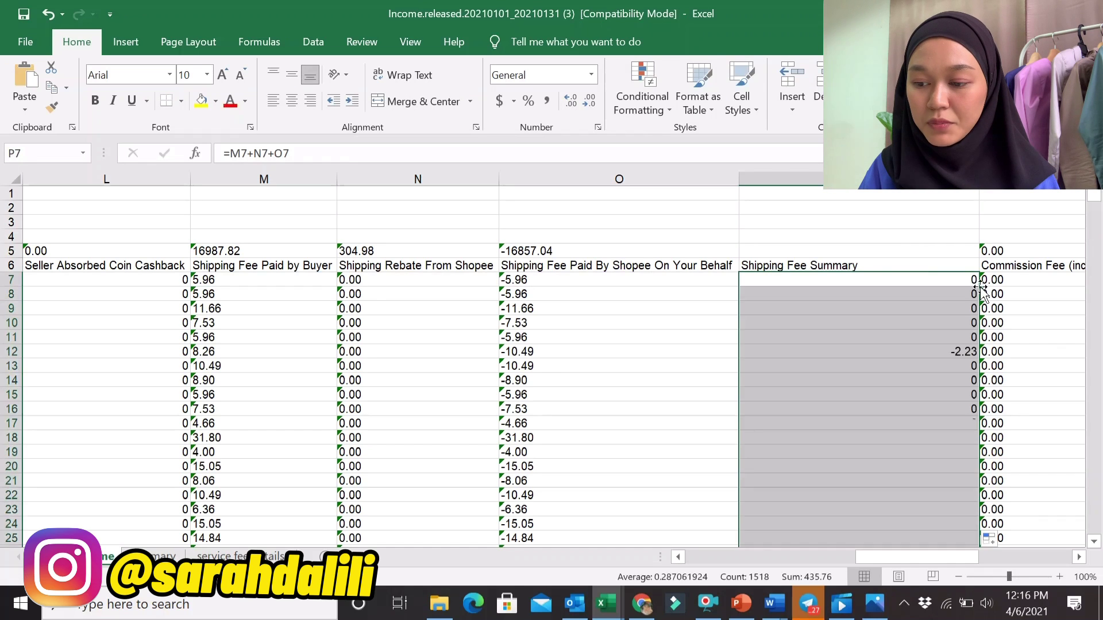
{"action": "scroll", "coordinate": [904, 322], "scroll_direction": "down", "scroll_amount": 13}
{"action": "scroll", "coordinate": [905, 327], "scroll_direction": "down", "scroll_amount": 5}
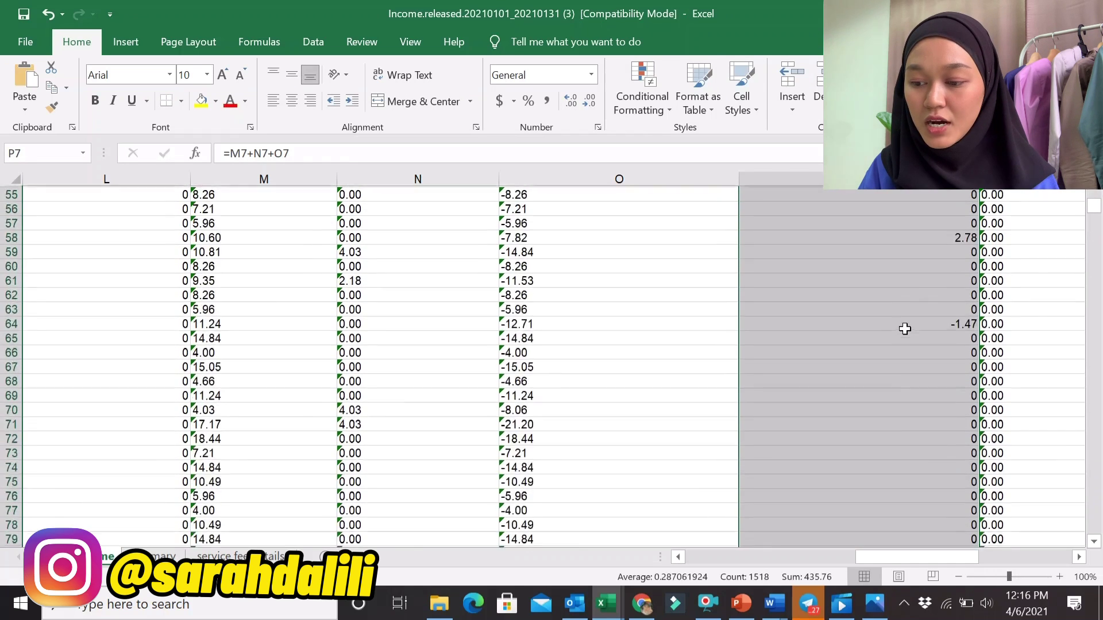
{"action": "scroll", "coordinate": [905, 328], "scroll_direction": "up", "scroll_amount": 13}
{"action": "scroll", "coordinate": [904, 329], "scroll_direction": "up", "scroll_amount": 5}
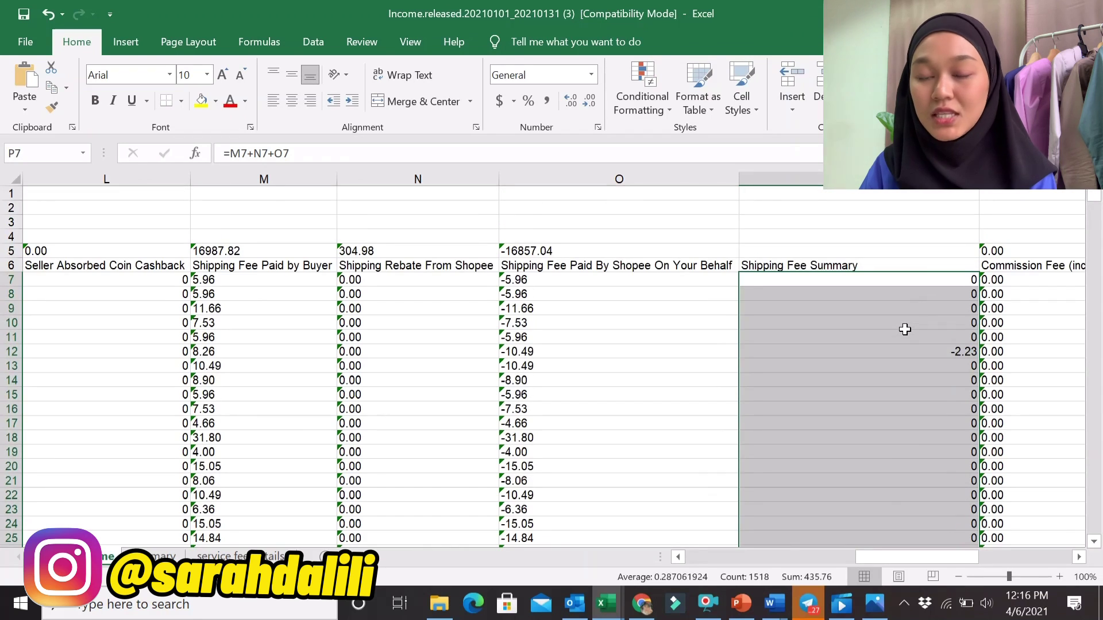
Compare the row 12 buyer-paid fee, Shopee rebate and Shopee-paid fee with the Shipping Fee Summary result in P12.
{"action": "left_click", "coordinate": [911, 357]}
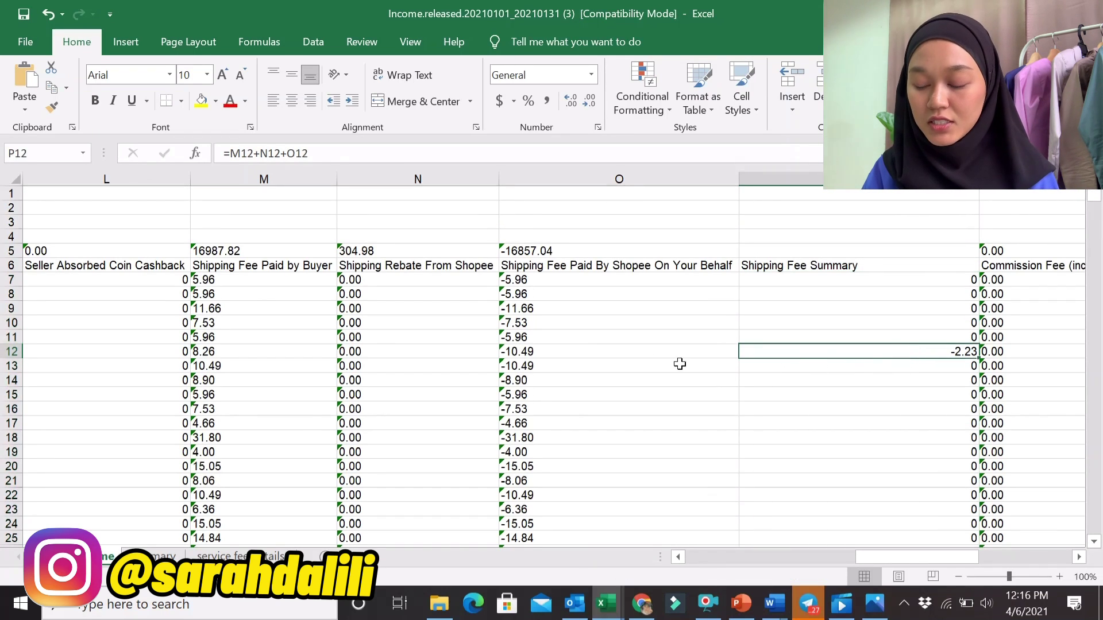
{"action": "left_click", "coordinate": [253, 353]}
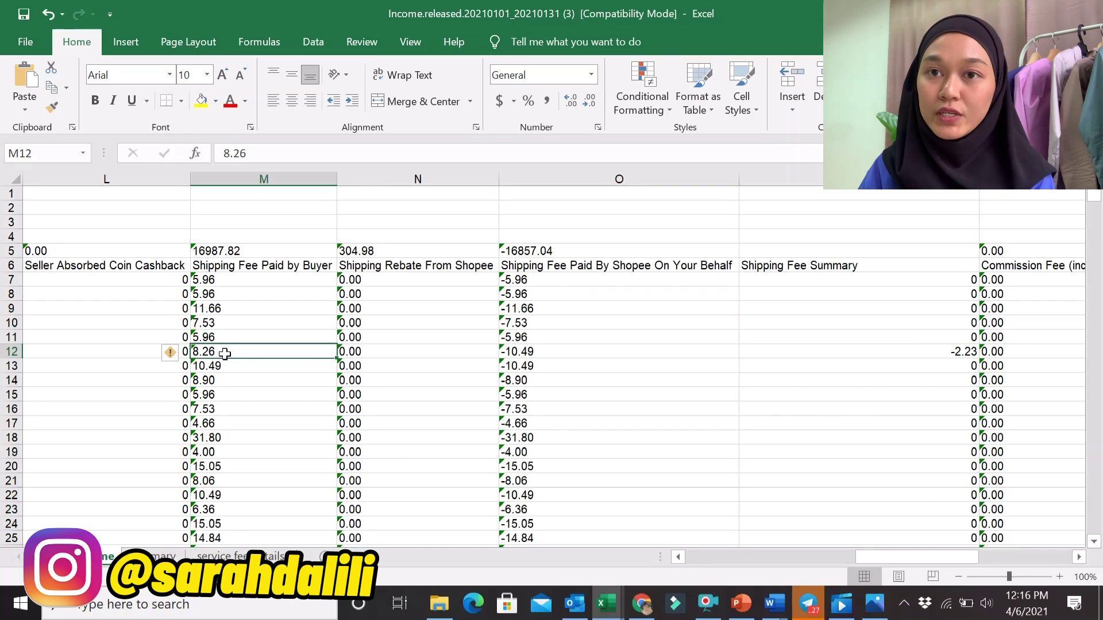
{"action": "left_click", "coordinate": [364, 355]}
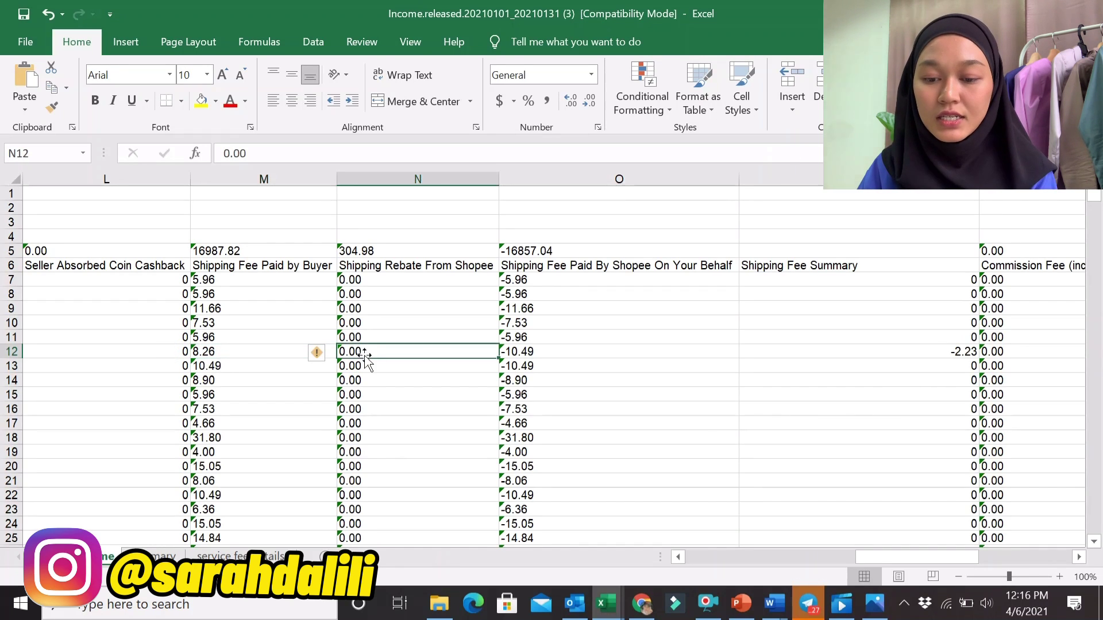
{"action": "left_click", "coordinate": [511, 356]}
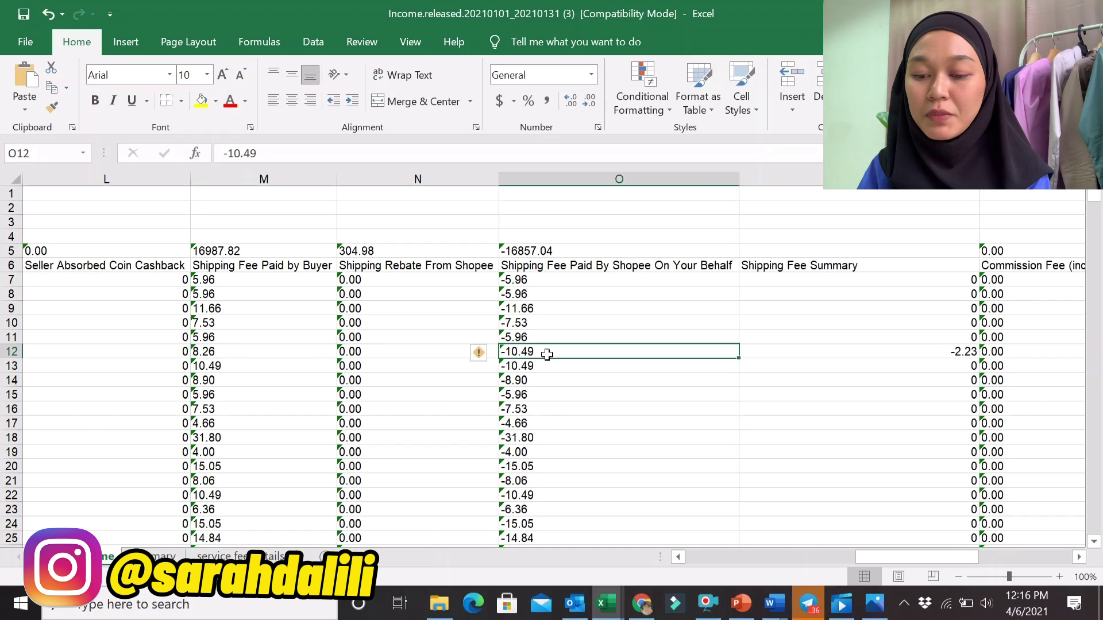
{"action": "left_click", "coordinate": [239, 354]}
{"action": "left_click", "coordinate": [551, 351]}
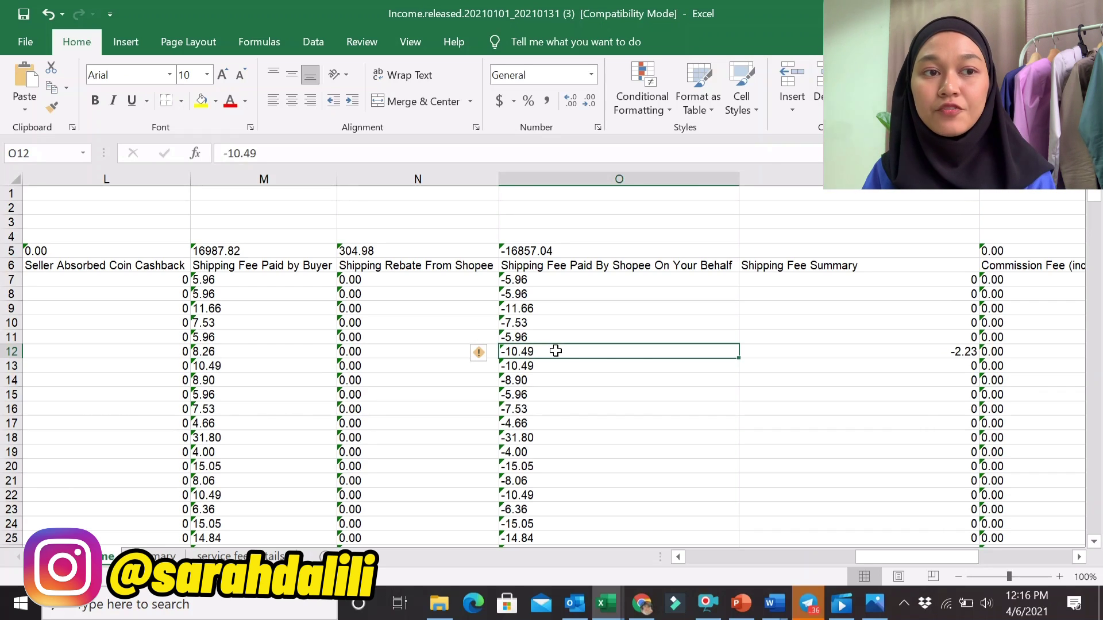
{"action": "key", "text": "Right"}
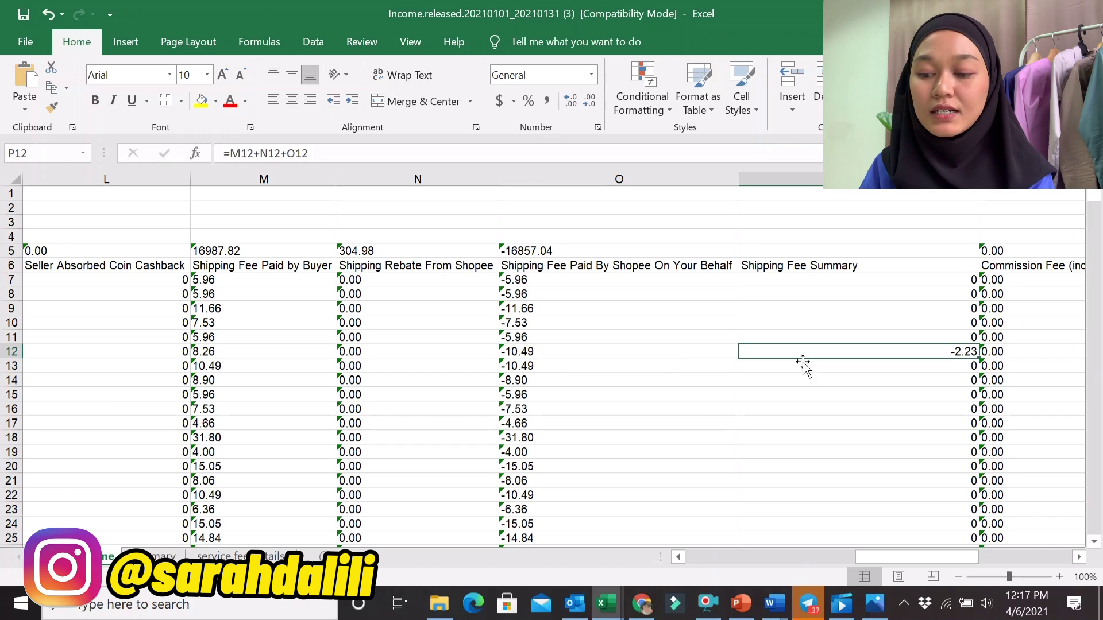
{"action": "left_click", "coordinate": [899, 376]}
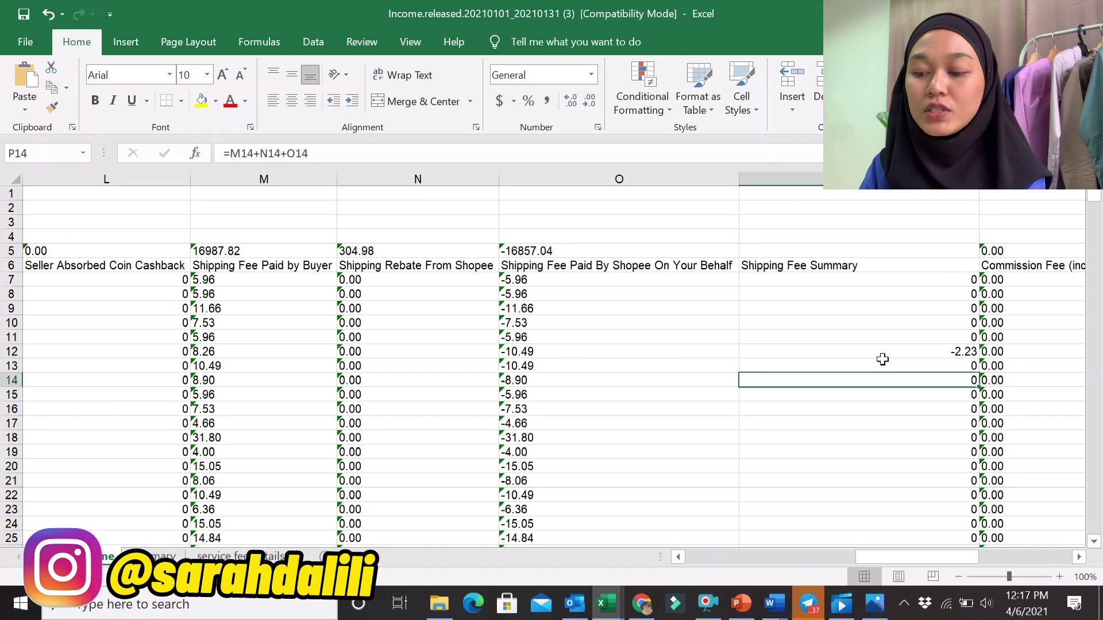
{"action": "left_click", "coordinate": [888, 353]}
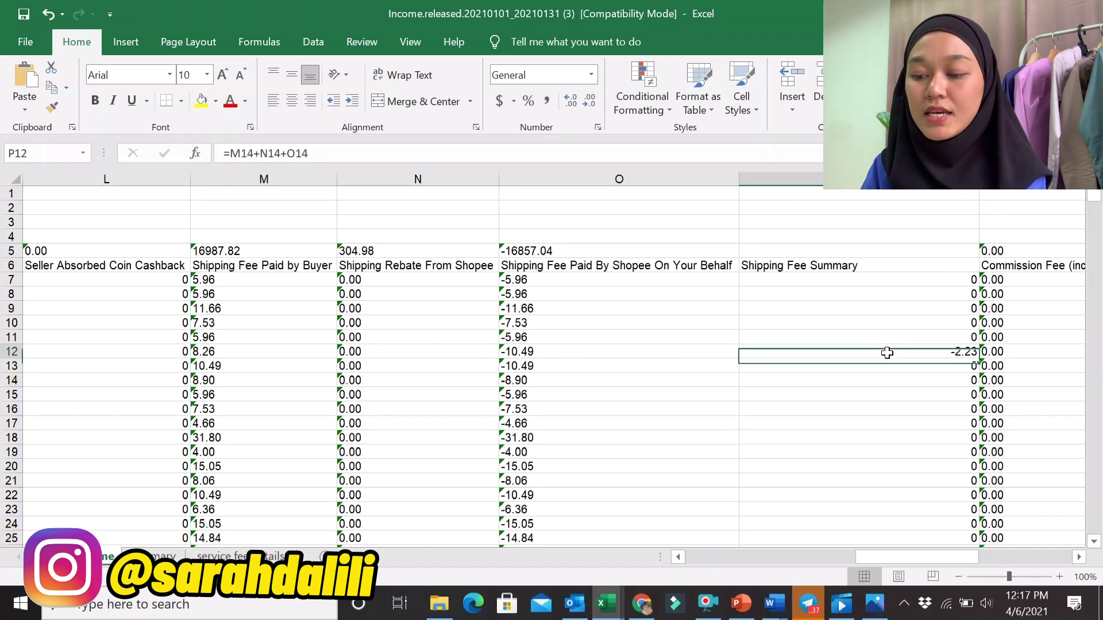
{"action": "left_click", "coordinate": [540, 350]}
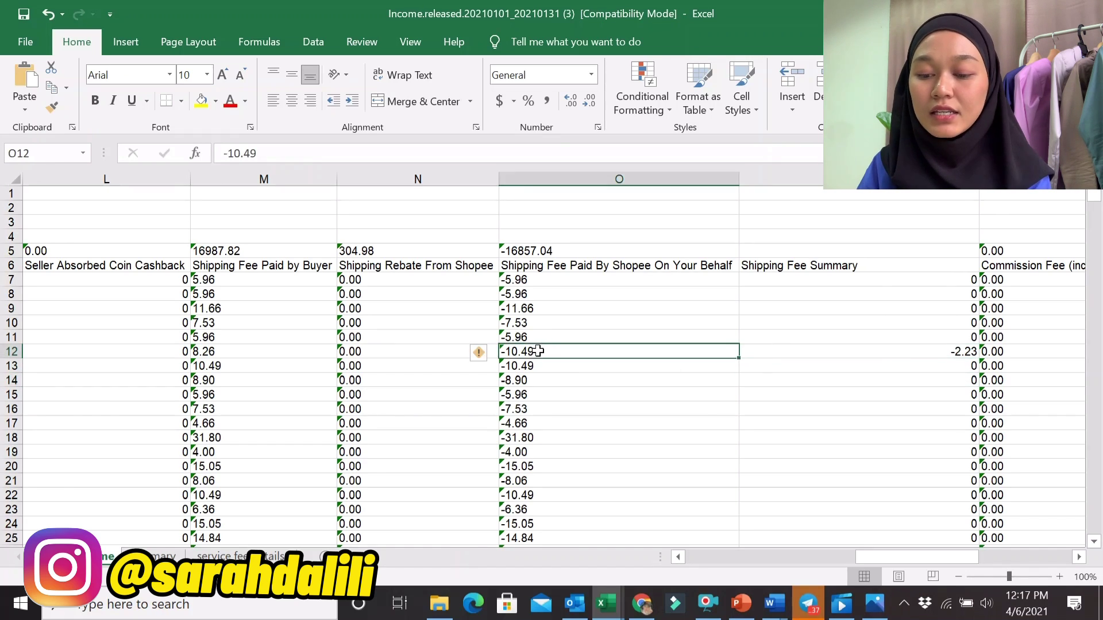
{"action": "left_click", "coordinate": [905, 351]}
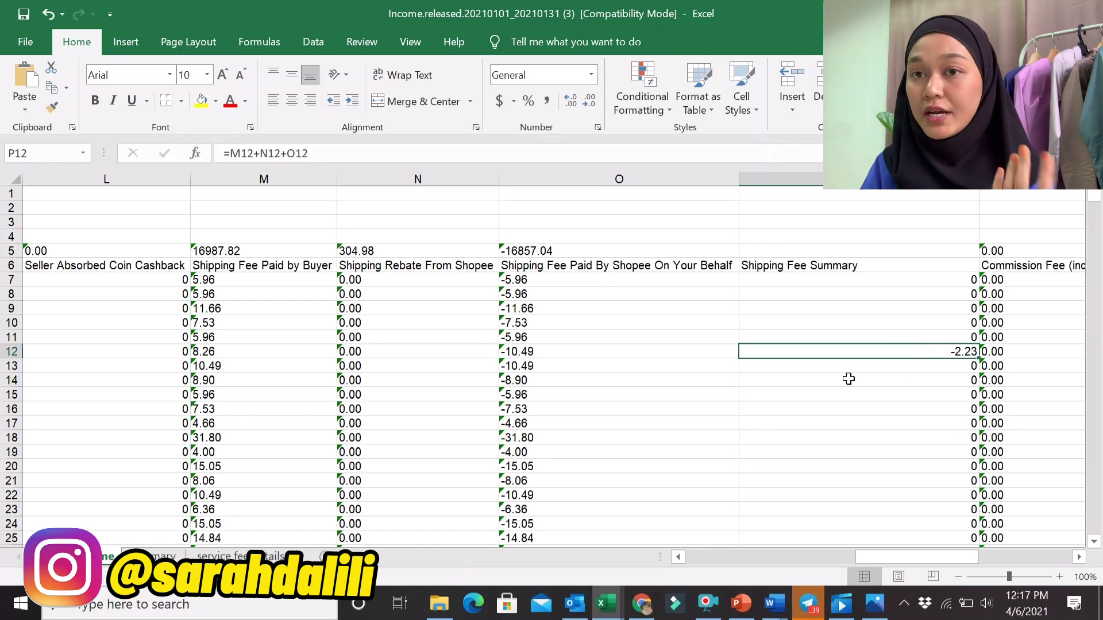
{"action": "left_click", "coordinate": [537, 351]}
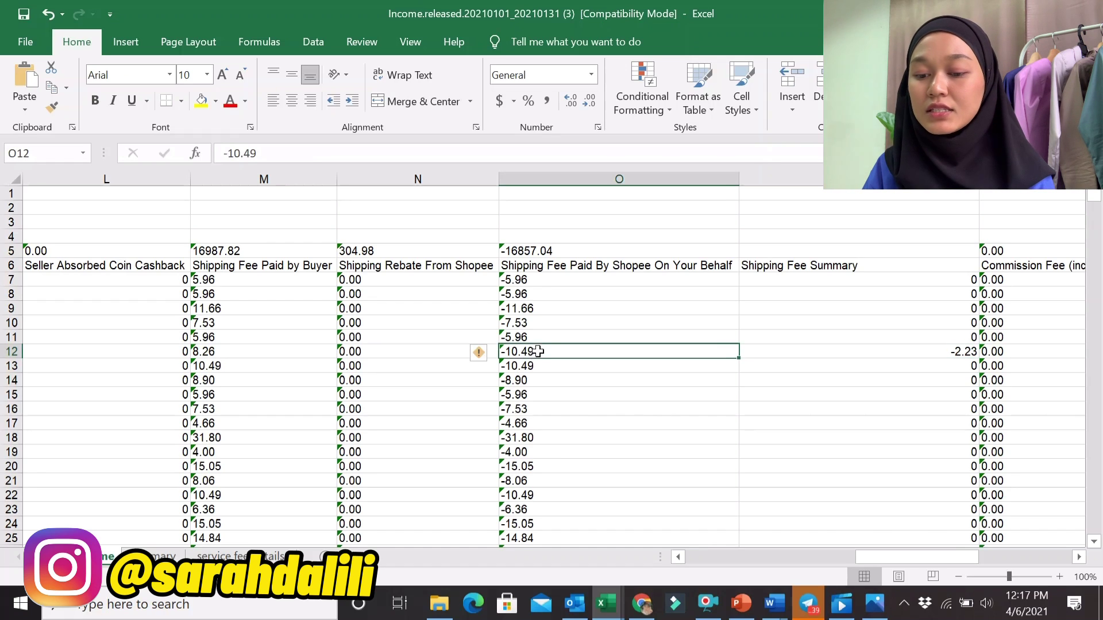
{"action": "left_click", "coordinate": [227, 352]}
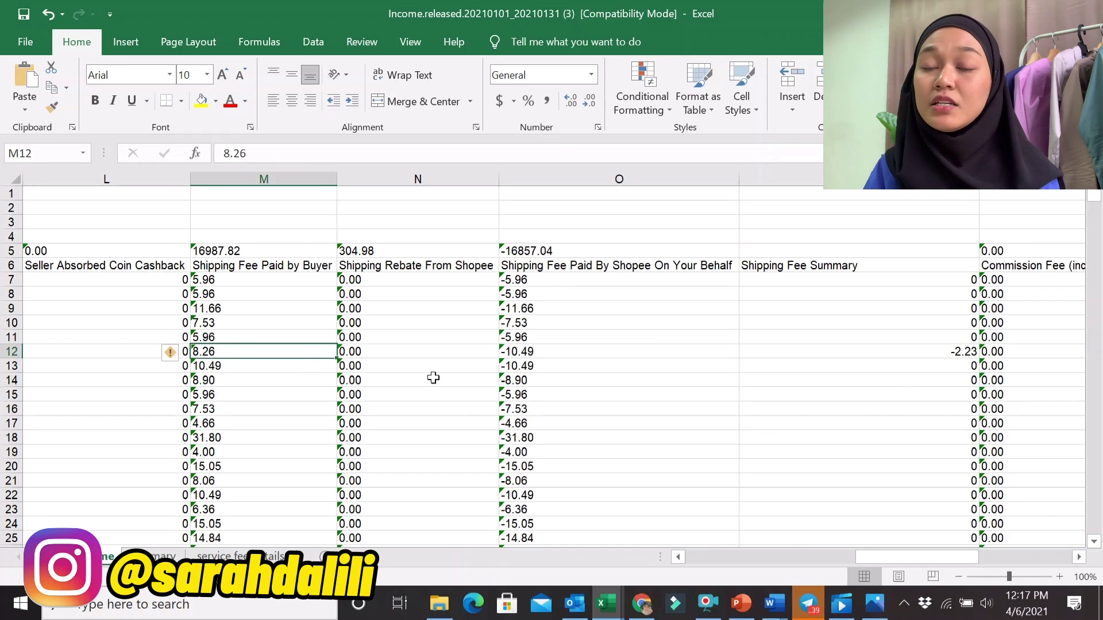
{"action": "left_click", "coordinate": [519, 355]}
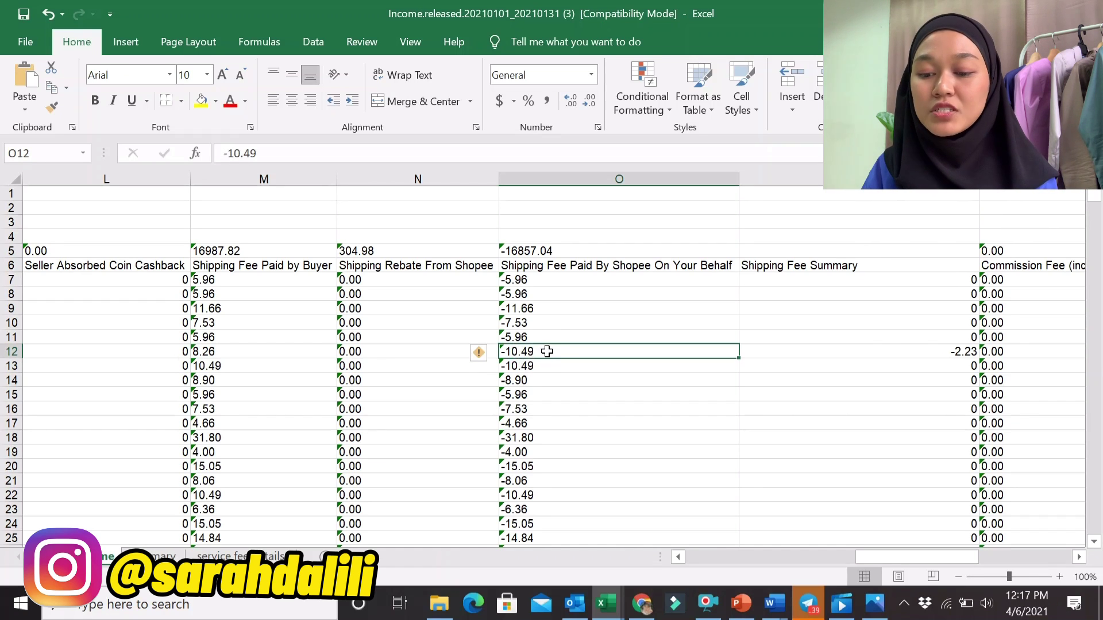
{"action": "left_click", "coordinate": [227, 352]}
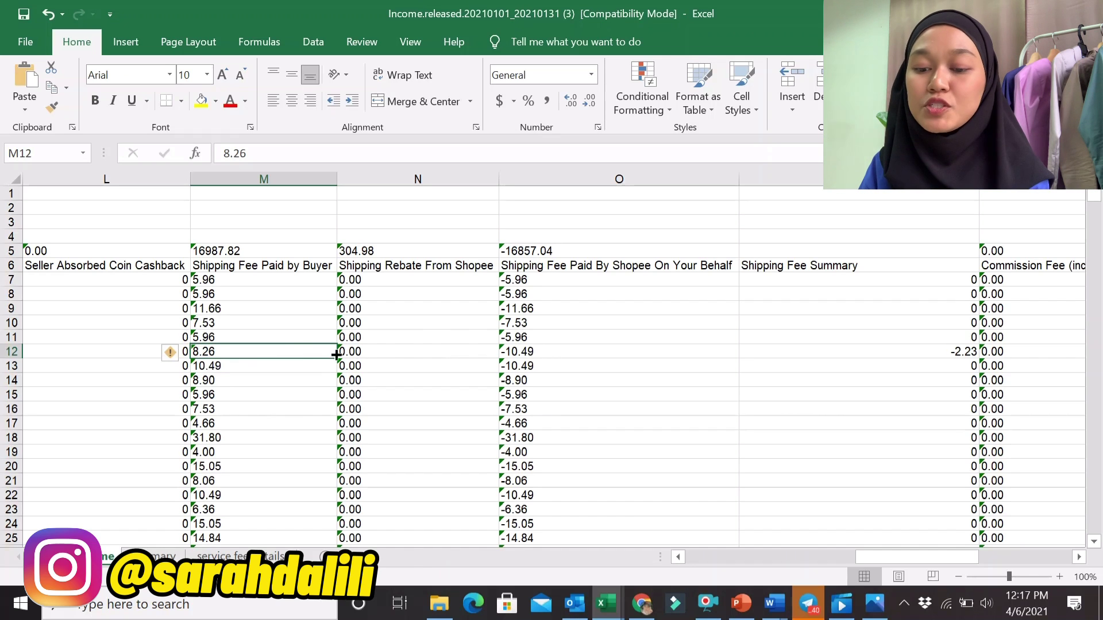
{"action": "left_click", "coordinate": [955, 353]}
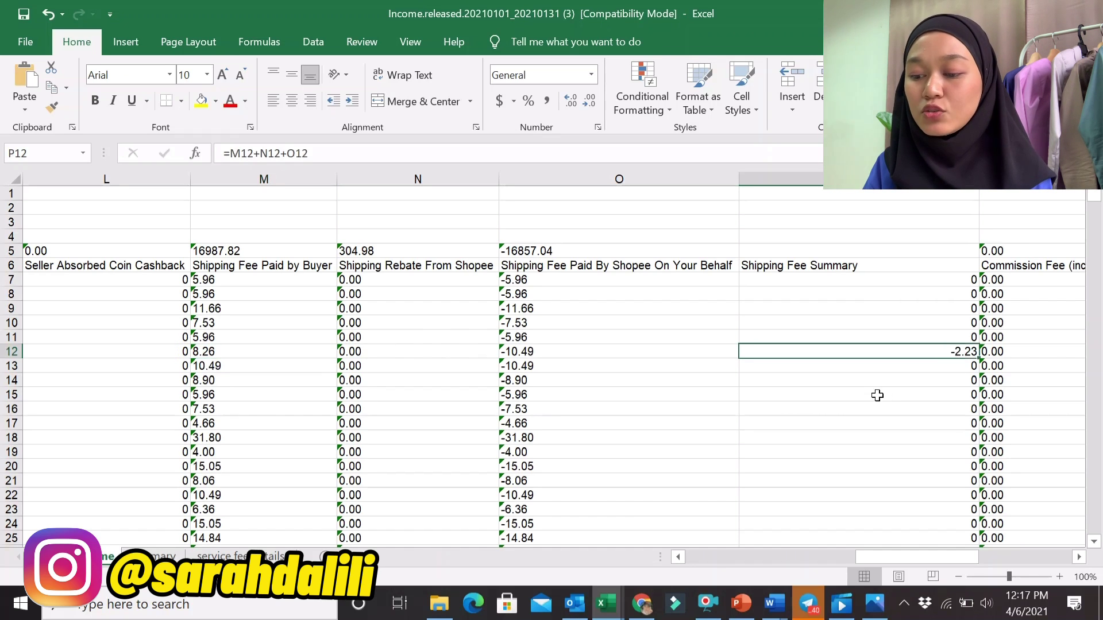
Check the non-zero Shipping Fee Summary results further down the column in P31 and P36.
{"action": "scroll", "coordinate": [878, 392], "scroll_direction": "down", "scroll_amount": 6}
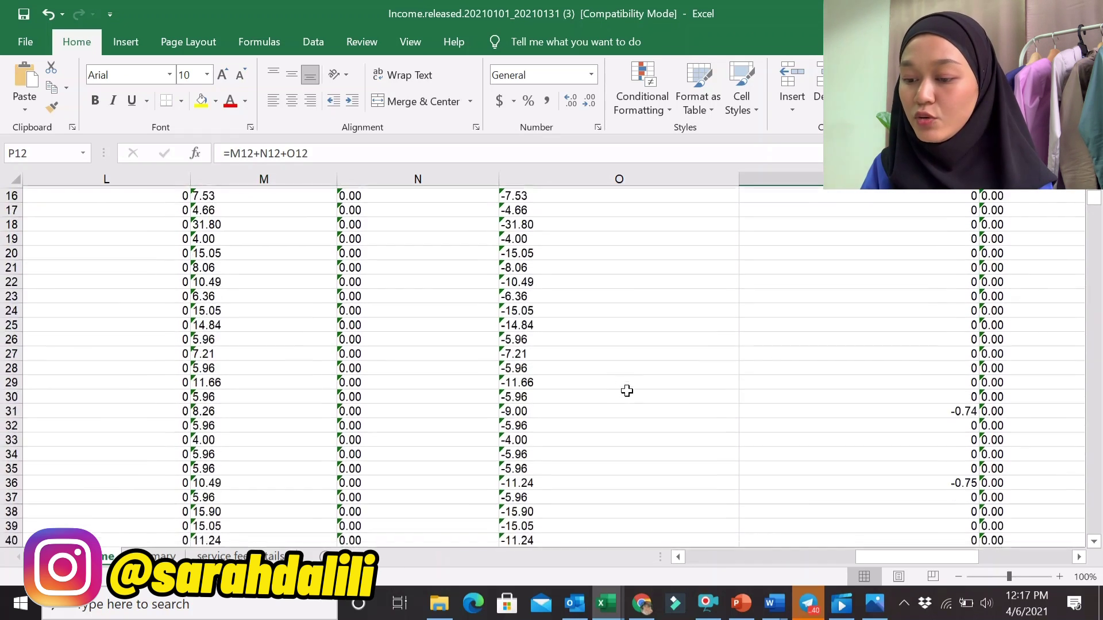
{"action": "scroll", "coordinate": [856, 396], "scroll_direction": "down", "scroll_amount": 1}
{"action": "left_click", "coordinate": [867, 343]}
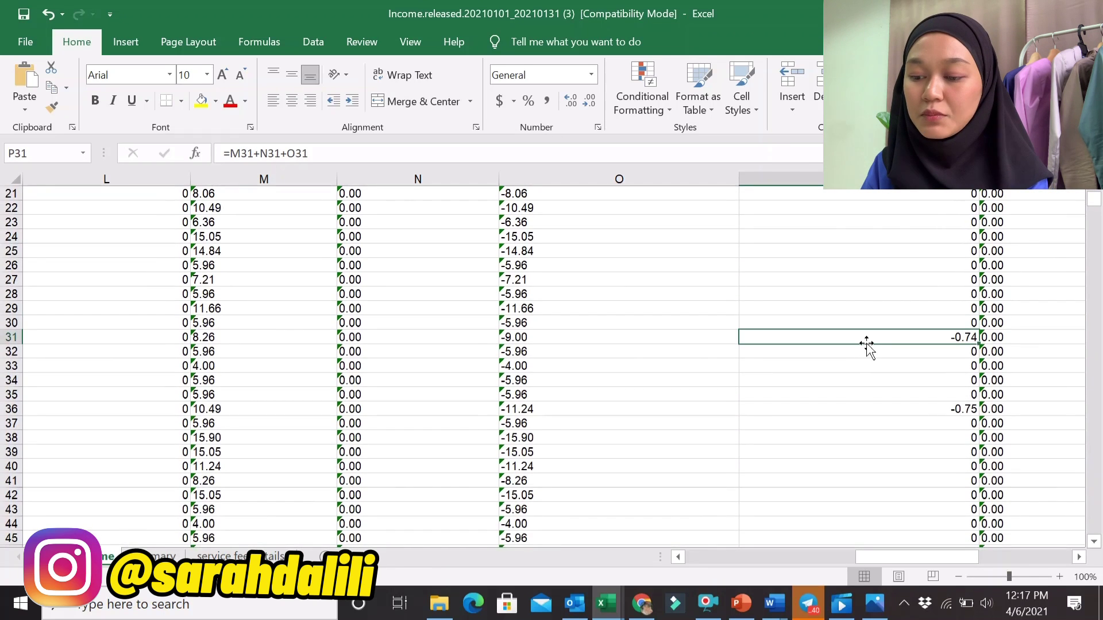
{"action": "left_click", "coordinate": [862, 411]}
Compare the buyer-paid fee in M52 and the Shopee-paid fee in O52 with the Shipping Fee Summary result in P52.
{"action": "scroll", "coordinate": [862, 411], "scroll_direction": "down", "scroll_amount": 5}
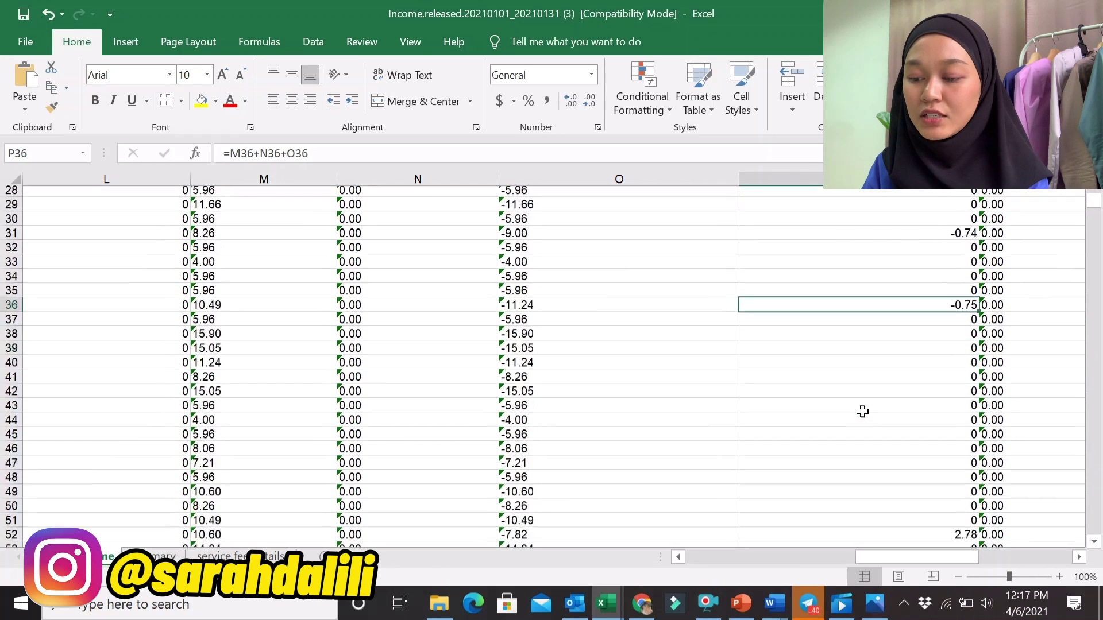
{"action": "left_click", "coordinate": [864, 421]}
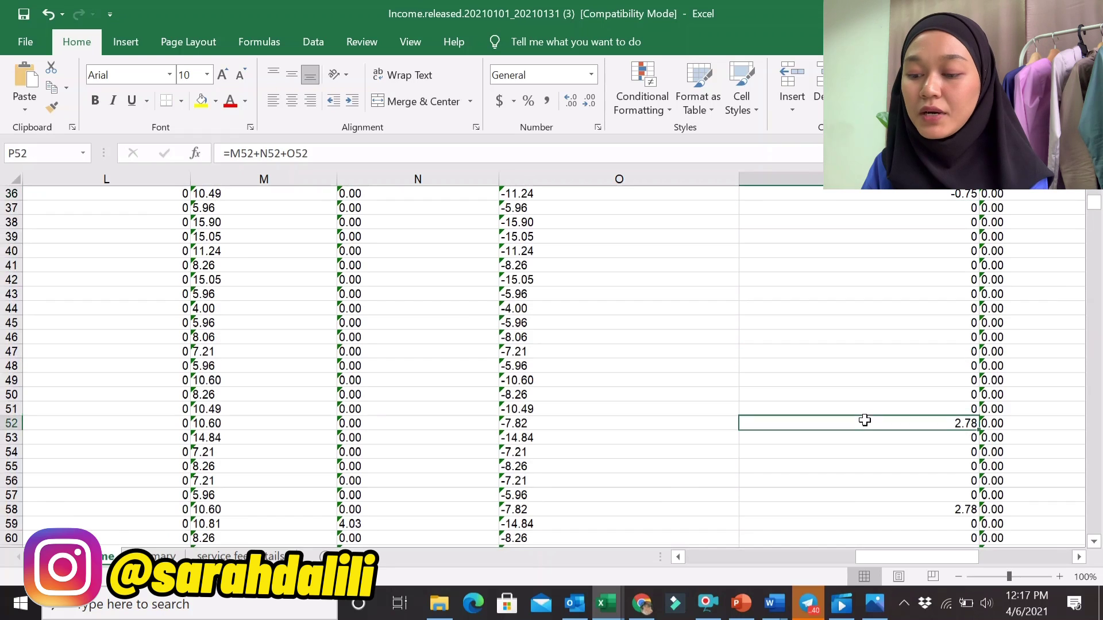
{"action": "left_click", "coordinate": [260, 423]}
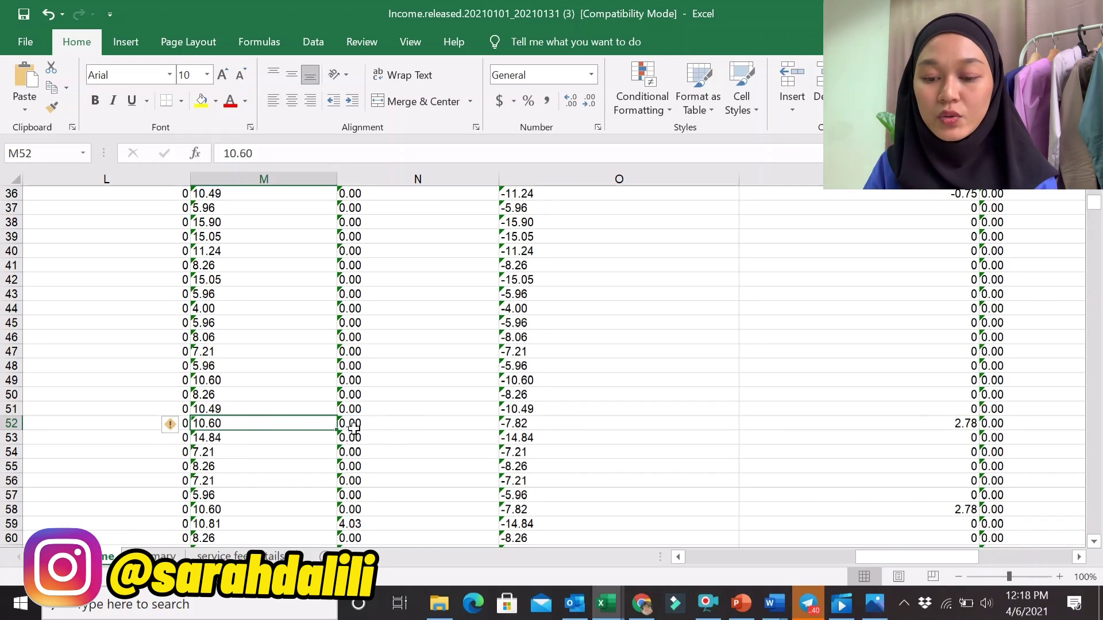
{"action": "left_click", "coordinate": [529, 425]}
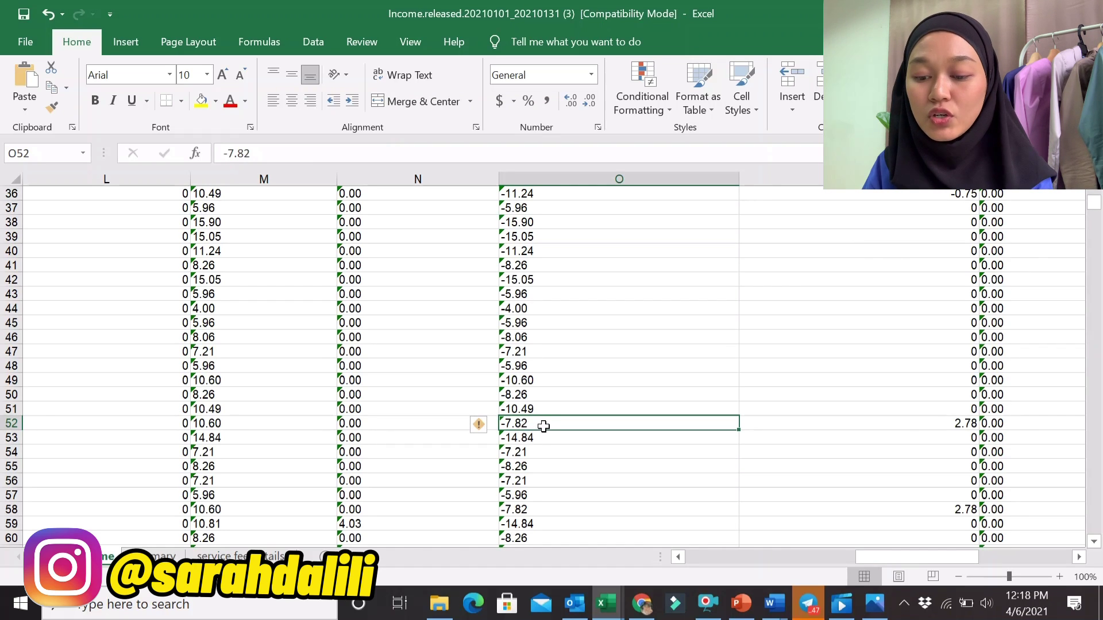
{"action": "left_click", "coordinate": [224, 423]}
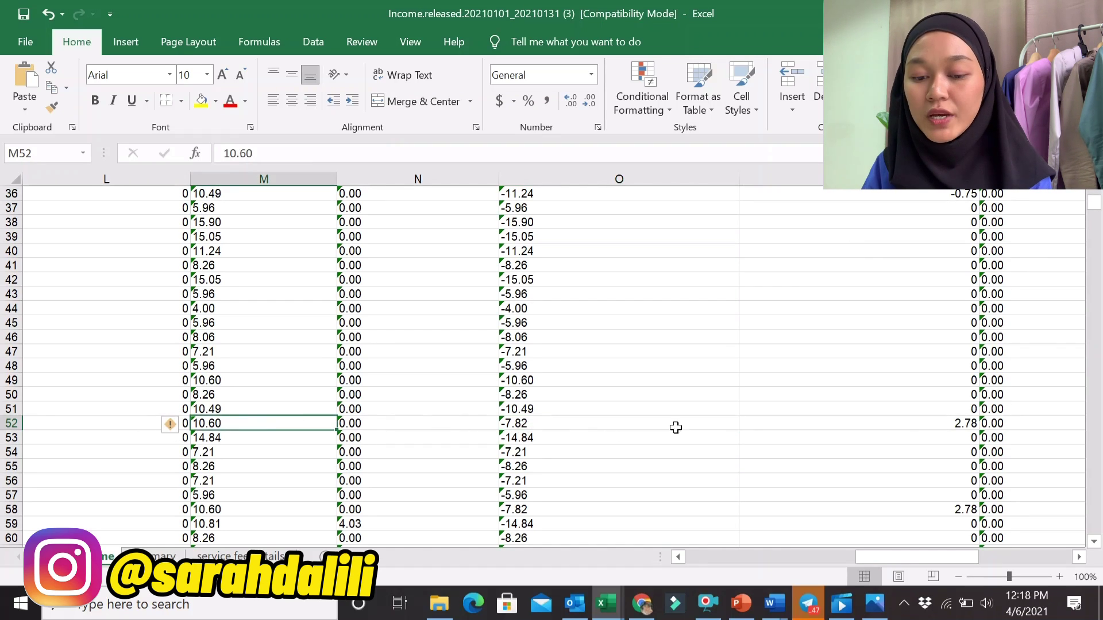
{"action": "left_click", "coordinate": [821, 425]}
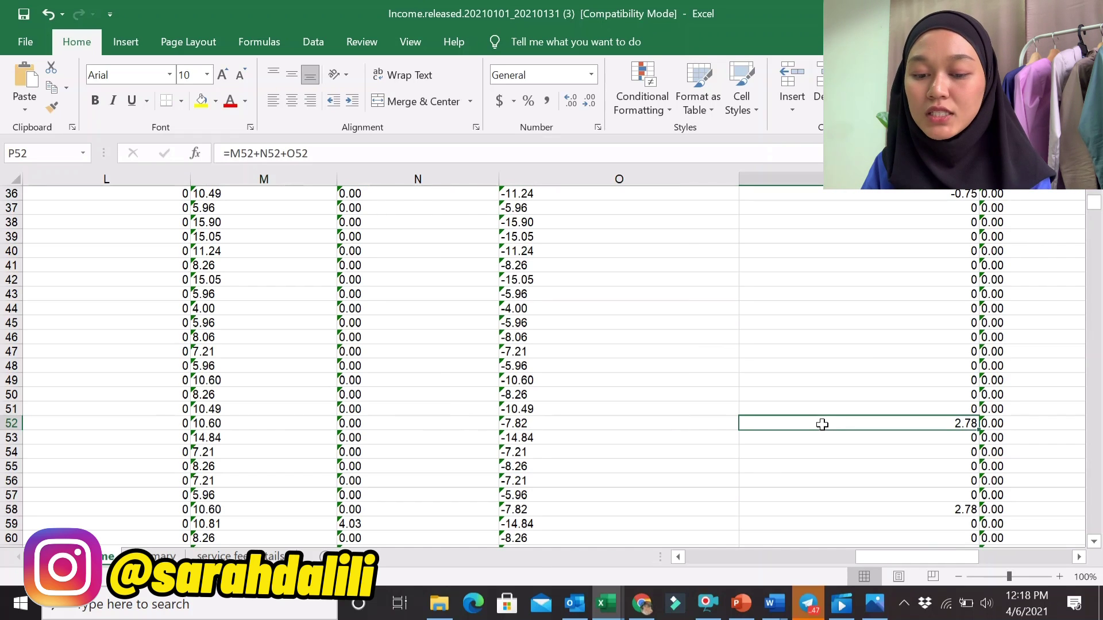
{"action": "left_click", "coordinate": [244, 425]}
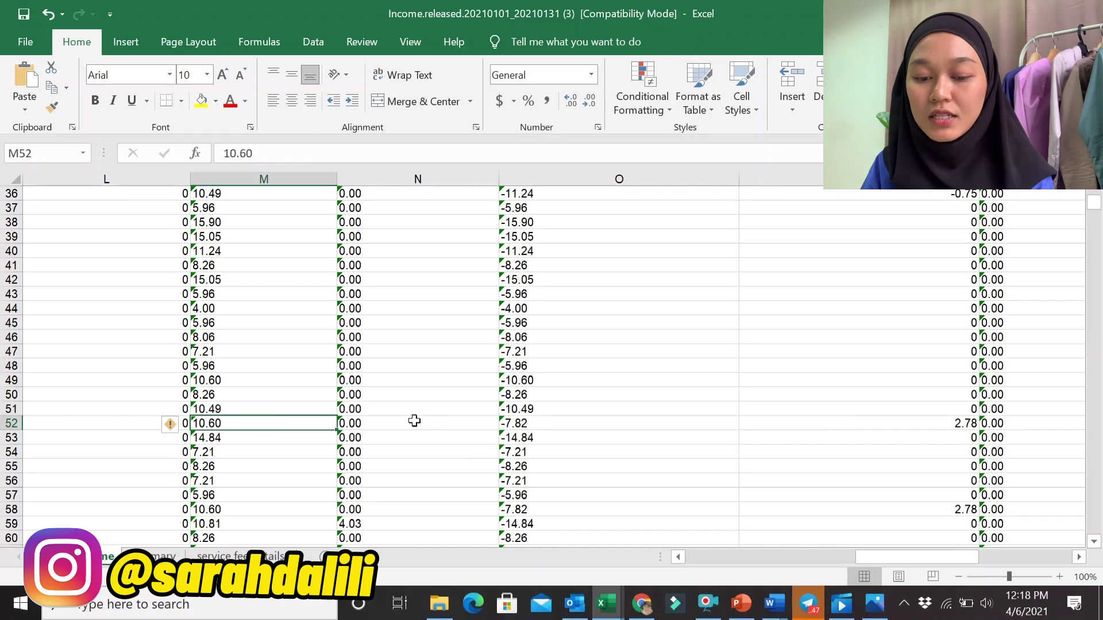
{"action": "left_click", "coordinate": [511, 424]}
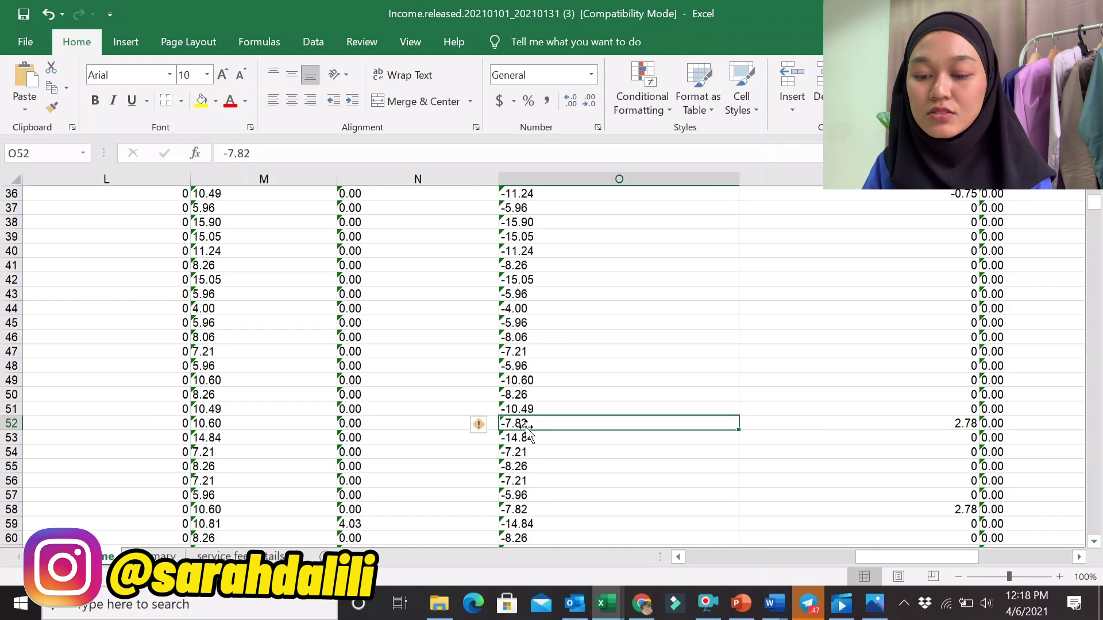
{"action": "left_click", "coordinate": [267, 425]}
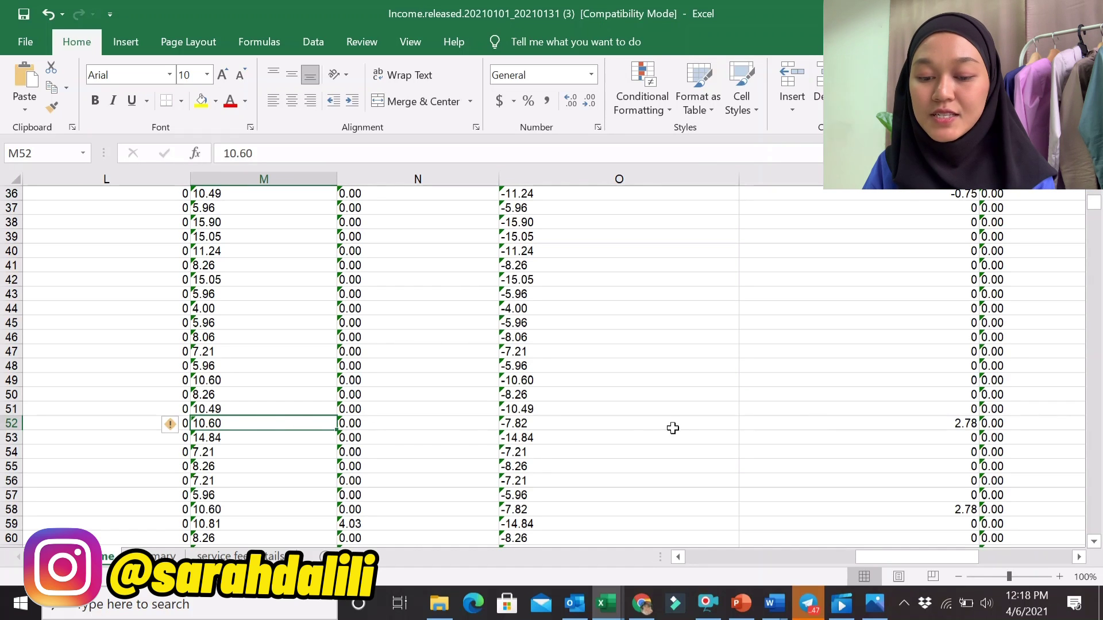
{"action": "left_click", "coordinate": [801, 426]}
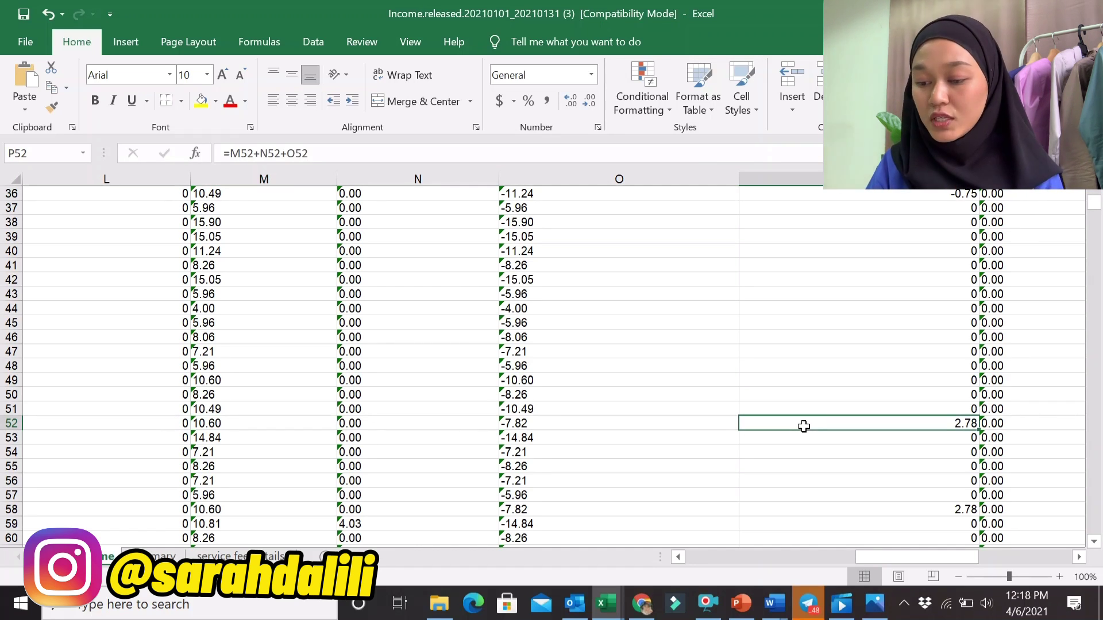
Scan the January Shipping Fee Summary column for other non-zero results down to about row 1524.
{"action": "scroll", "coordinate": [803, 426], "scroll_direction": "down", "scroll_amount": 12}
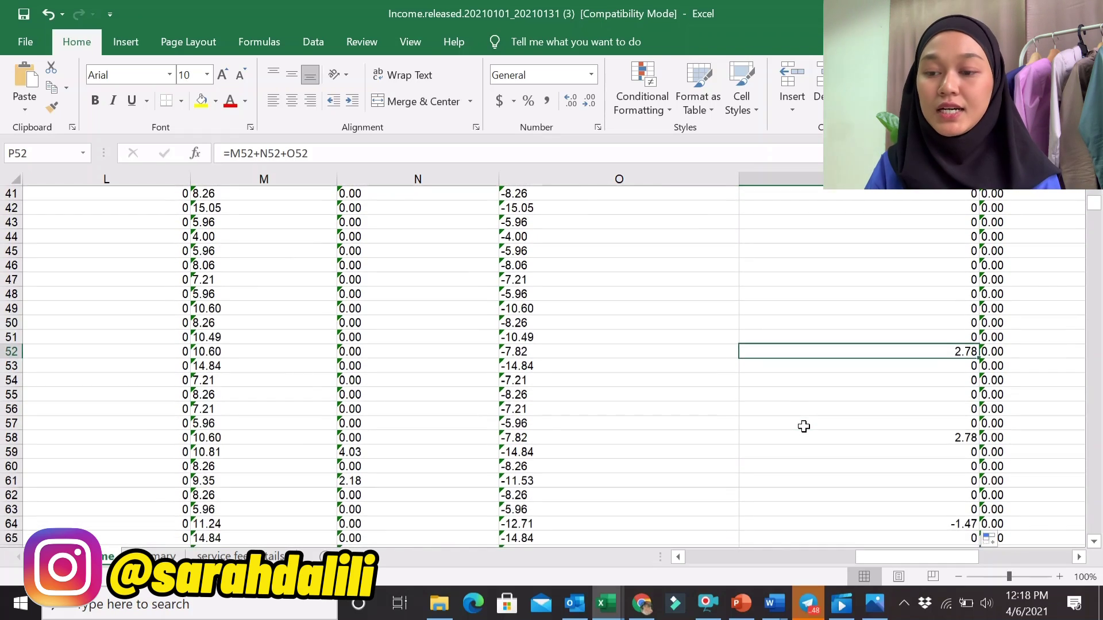
{"action": "scroll", "coordinate": [804, 426], "scroll_direction": "down", "scroll_amount": 20}
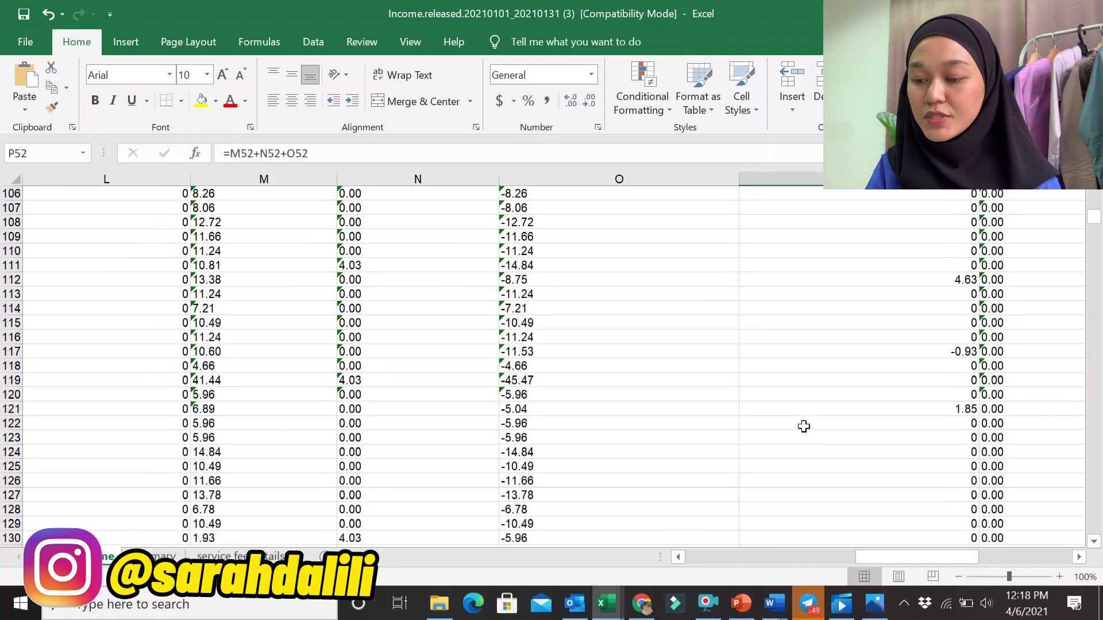
{"action": "scroll", "coordinate": [804, 426], "scroll_direction": "down", "scroll_amount": 20}
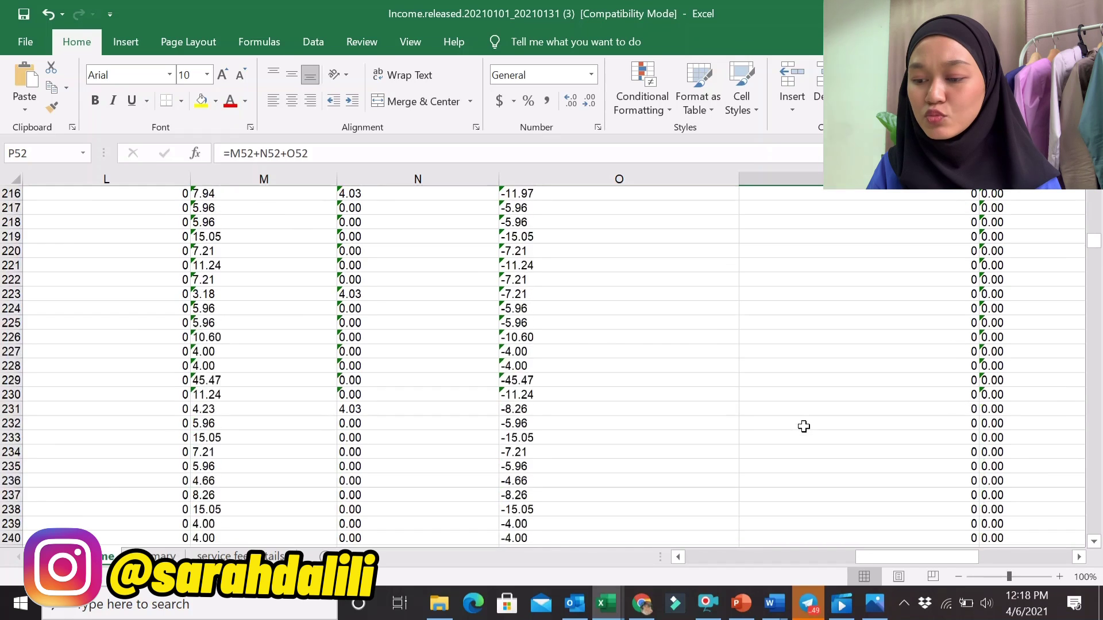
{"action": "scroll", "coordinate": [803, 426], "scroll_direction": "down", "scroll_amount": 20}
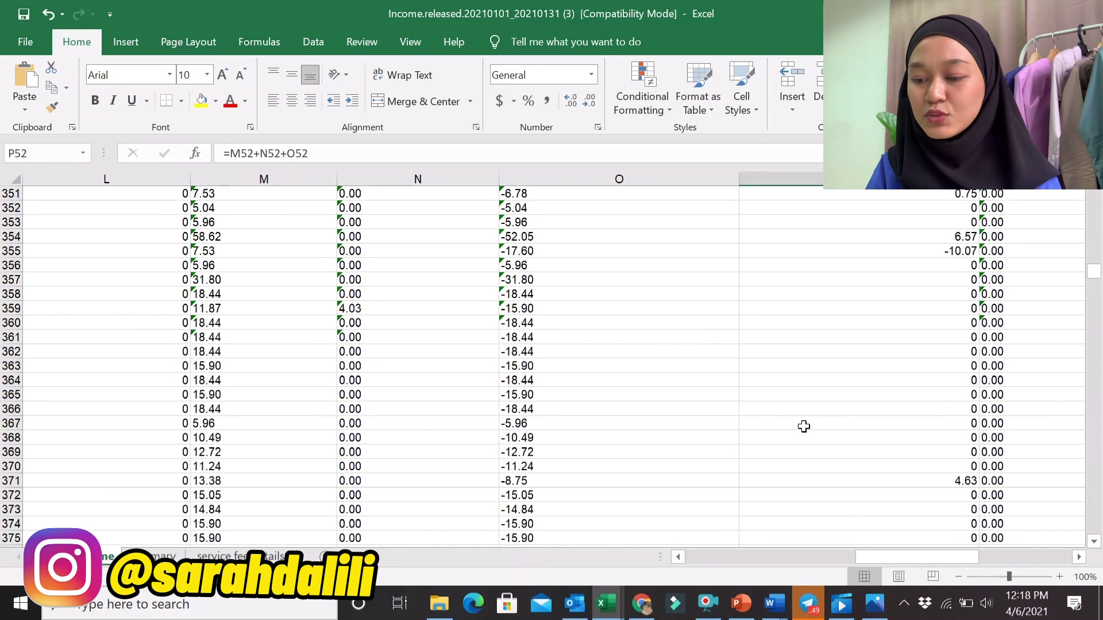
{"action": "scroll", "coordinate": [804, 427], "scroll_direction": "up", "scroll_amount": 13}
{"action": "scroll", "coordinate": [804, 427], "scroll_direction": "up", "scroll_amount": 20}
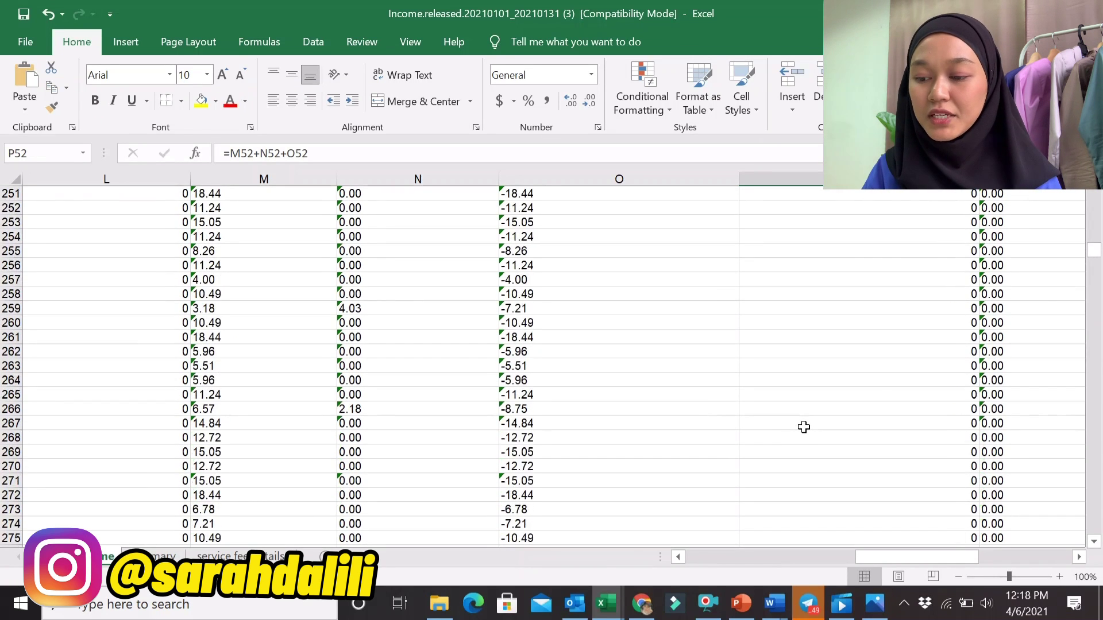
{"action": "scroll", "coordinate": [804, 427], "scroll_direction": "up", "scroll_amount": 20}
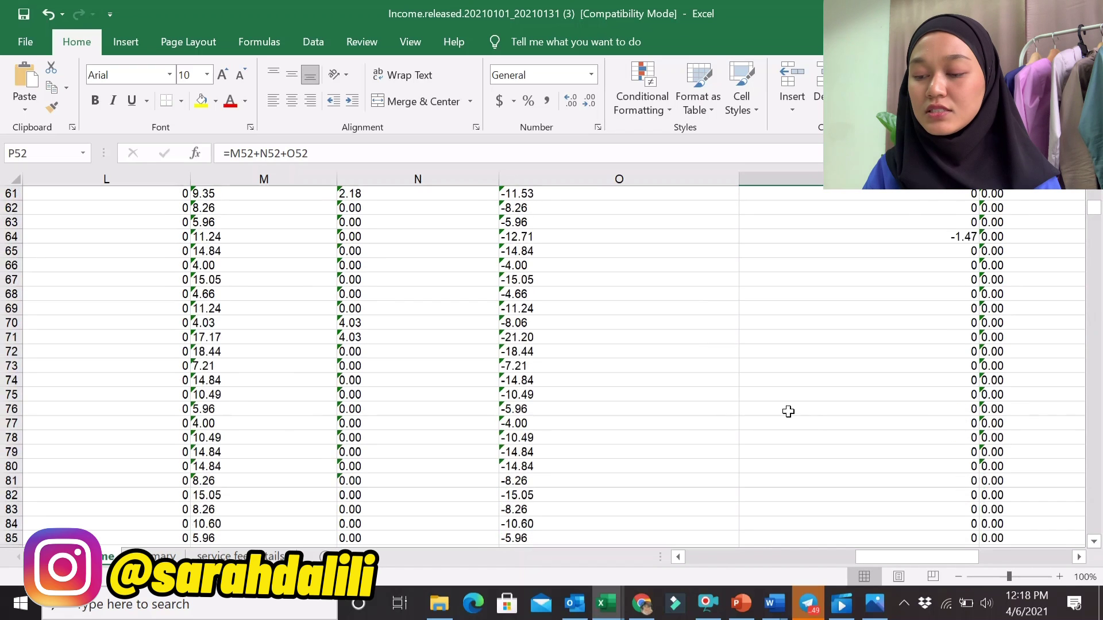
{"action": "left_click_drag", "start_coordinate": [1094, 207], "coordinate": [1102, 471]}
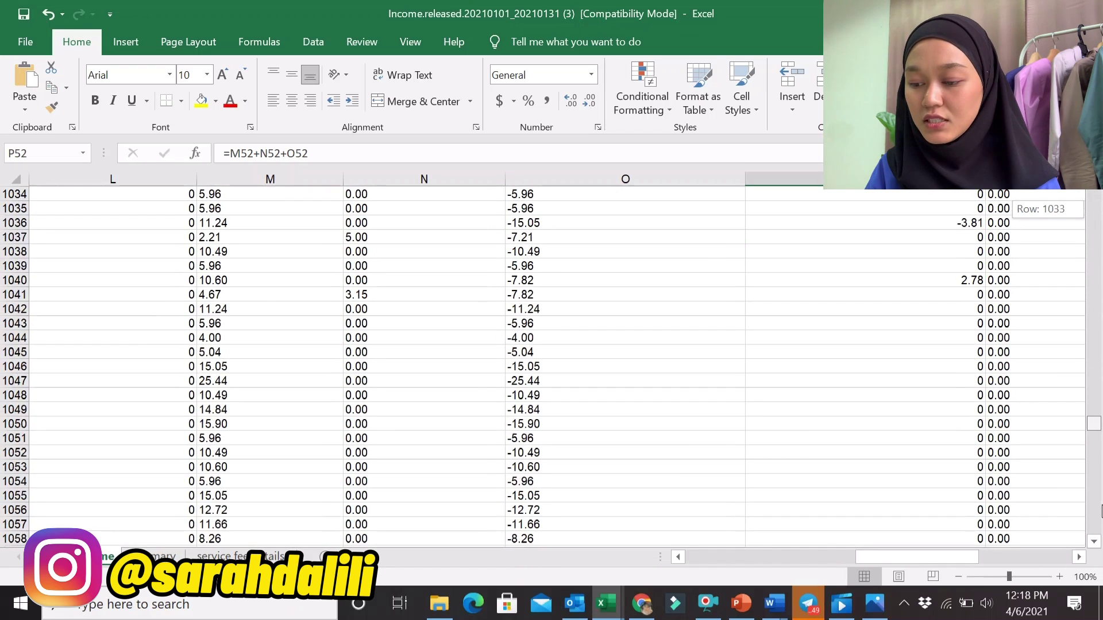
{"action": "left_click_drag", "start_coordinate": [1101, 509], "coordinate": [1100, 529]}
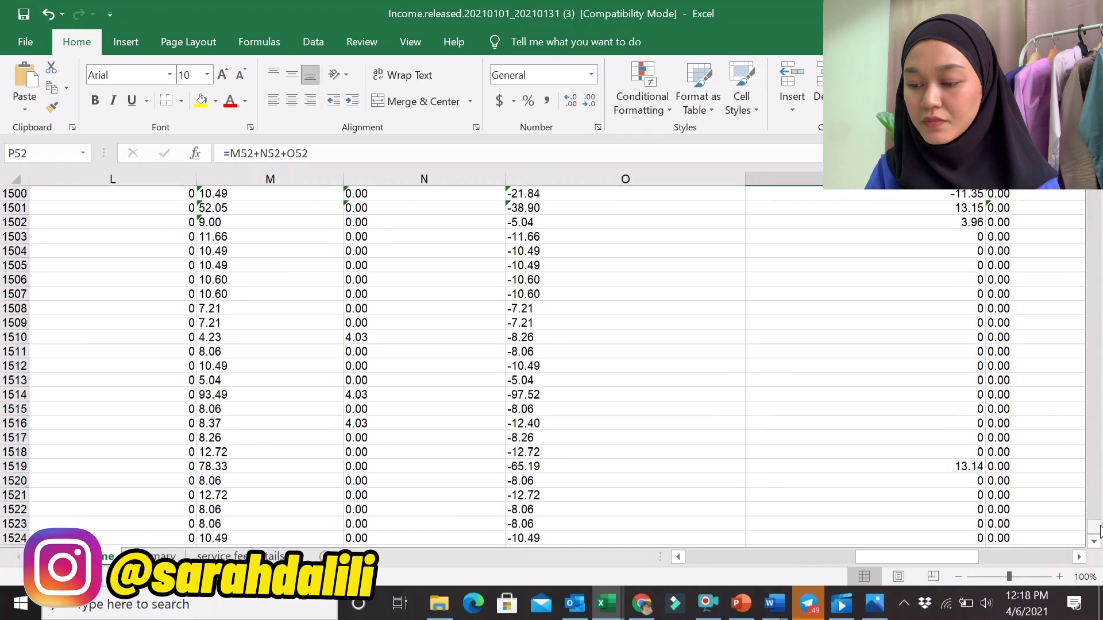
Total the Shipping Fee Summary column below its last row in P1525 with =SUM(P7:P1524).
{"action": "scroll", "coordinate": [878, 369], "scroll_direction": "down", "scroll_amount": 5}
{"action": "left_click", "coordinate": [894, 338]}
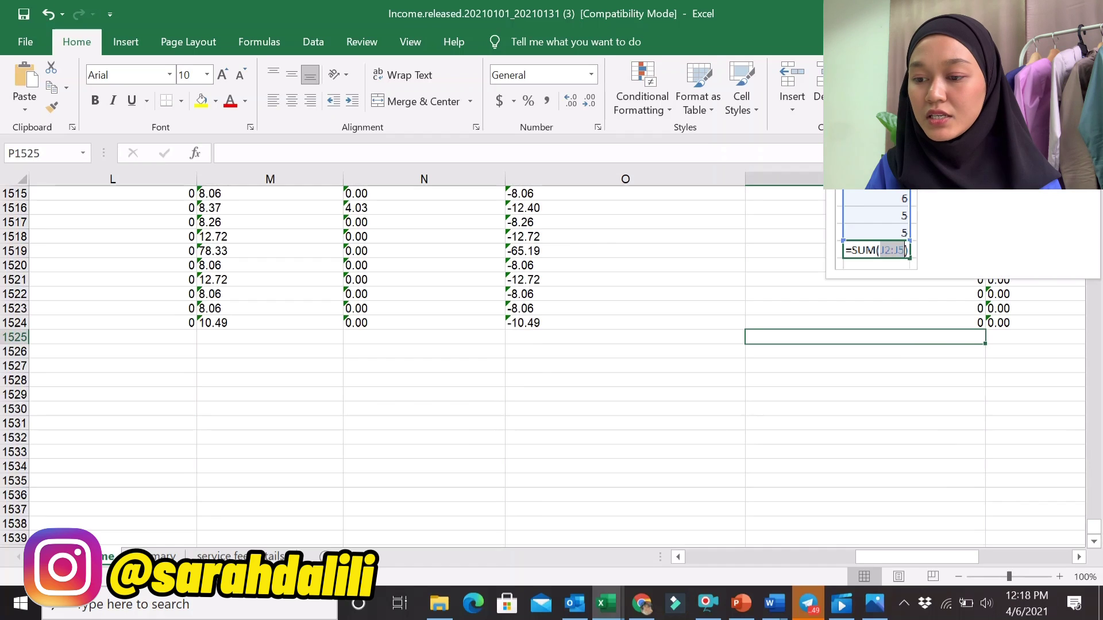
{"action": "left_click", "coordinate": [907, 69]}
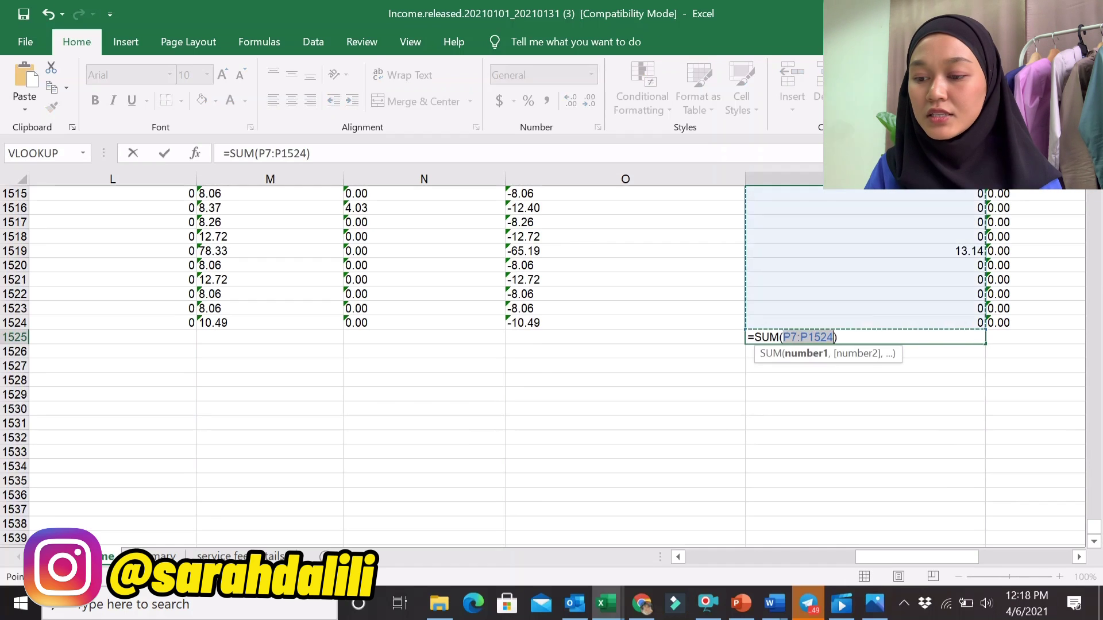
{"action": "left_click", "coordinate": [859, 339]}
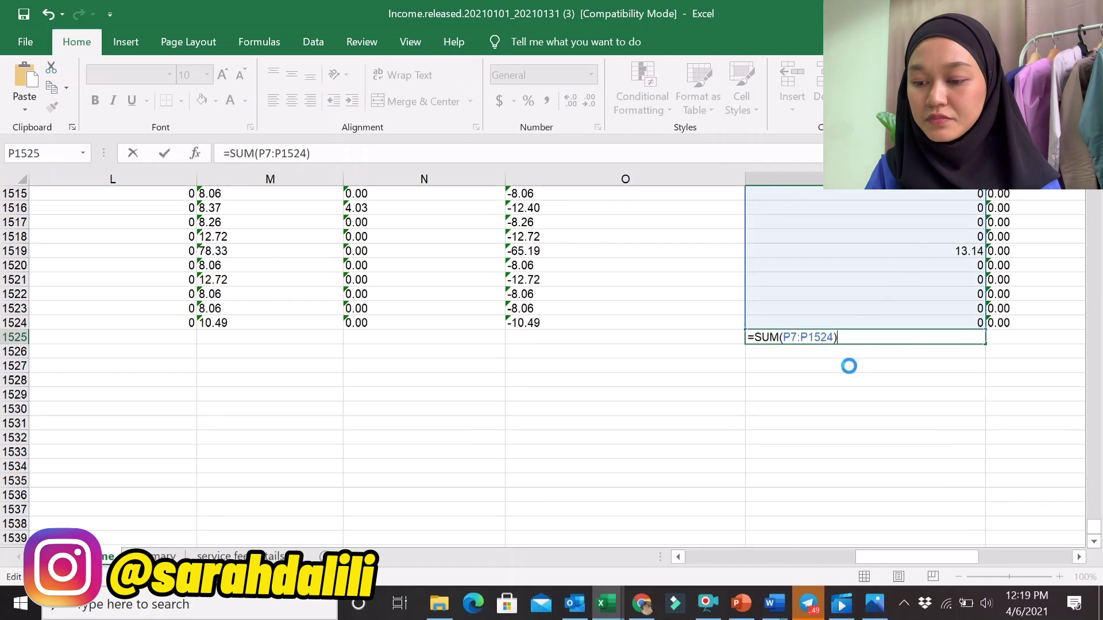
{"action": "left_click", "coordinate": [848, 365]}
{"action": "left_click", "coordinate": [862, 340]}
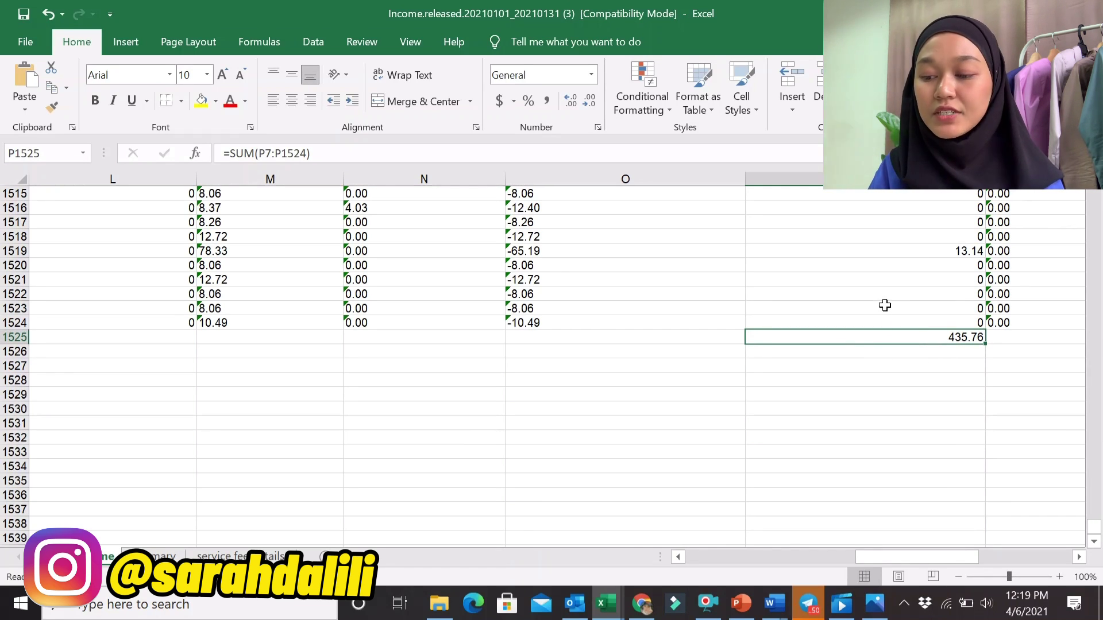
Review the positive and negative Shipping Fee Summary results from the total in row 1525 back up to the column headers.
{"action": "scroll", "coordinate": [885, 305], "scroll_direction": "up", "scroll_amount": 20}
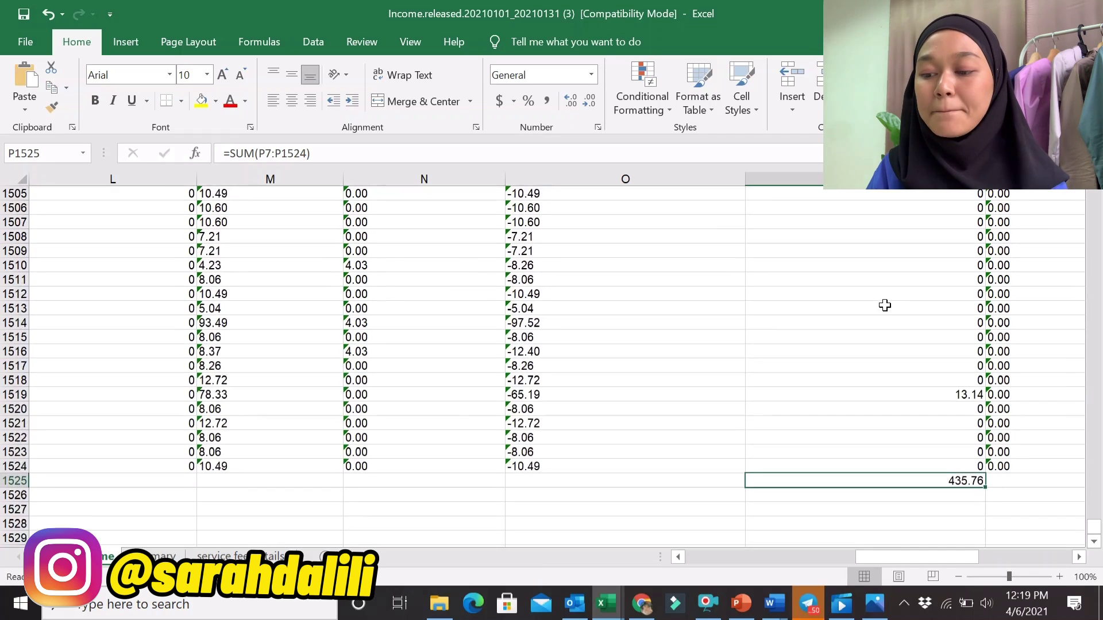
{"action": "scroll", "coordinate": [885, 305], "scroll_direction": "up", "scroll_amount": 20}
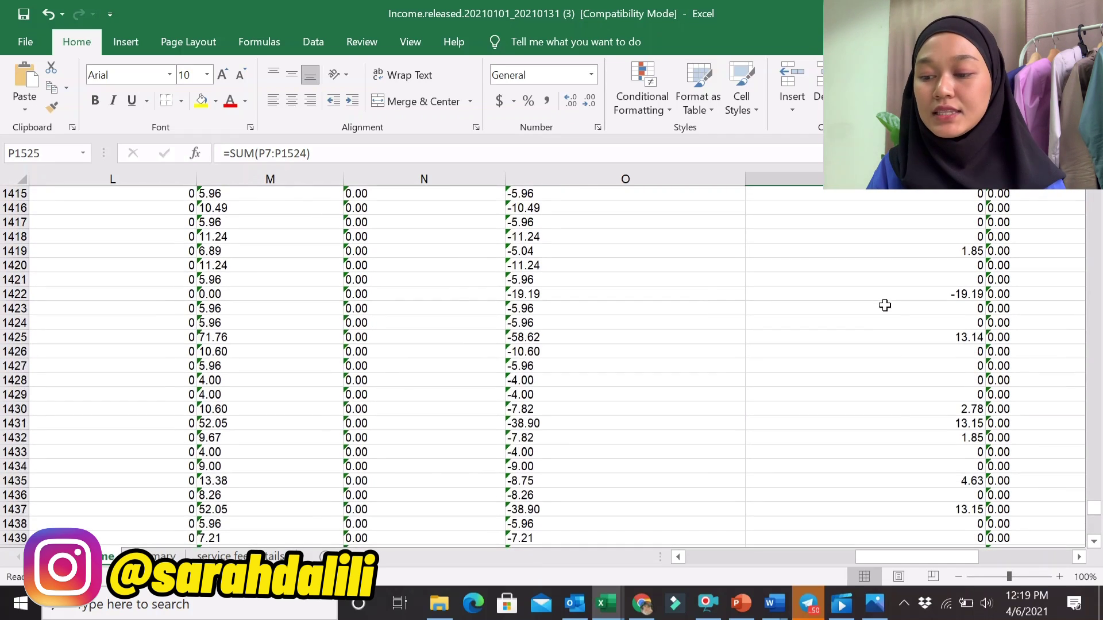
{"action": "scroll", "coordinate": [884, 305], "scroll_direction": "up", "scroll_amount": 20}
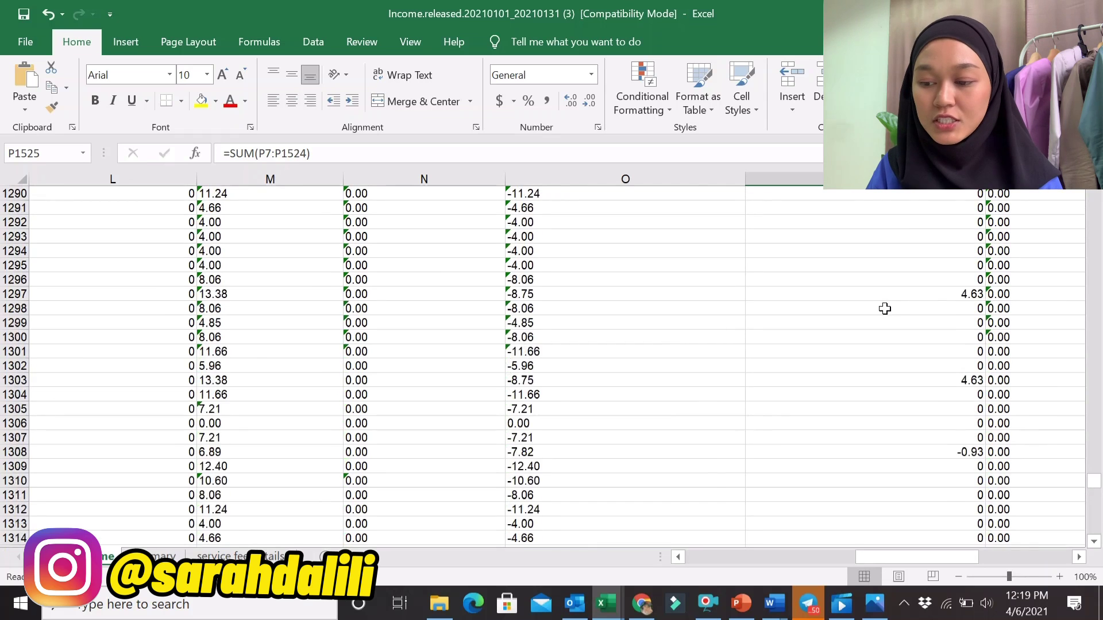
{"action": "scroll", "coordinate": [884, 311], "scroll_direction": "up", "scroll_amount": 20}
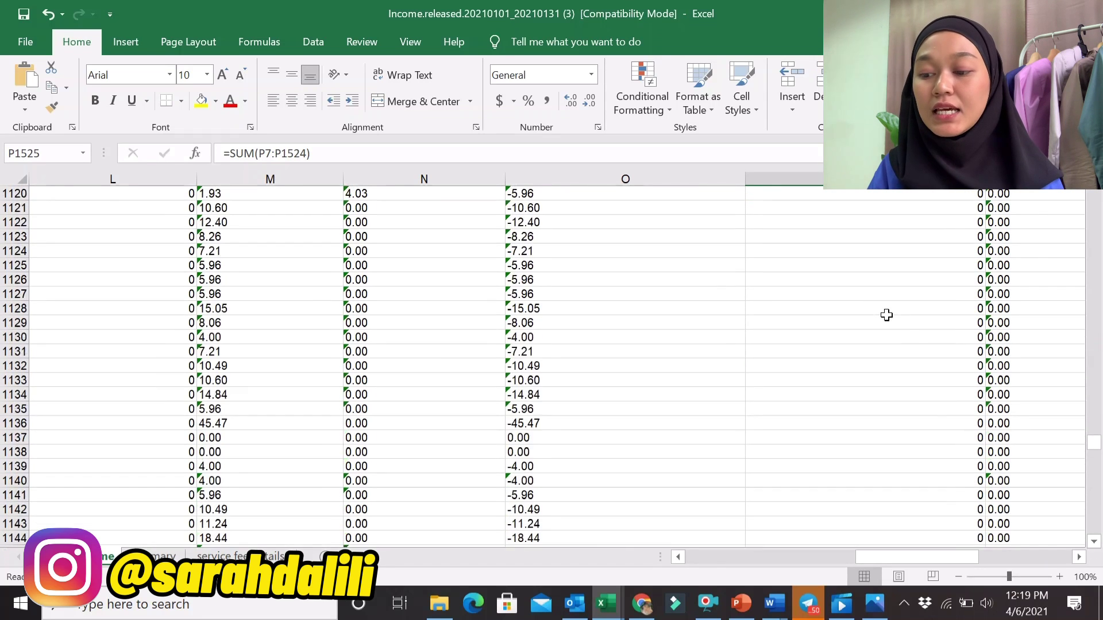
{"action": "scroll", "coordinate": [886, 315], "scroll_direction": "up", "scroll_amount": 20}
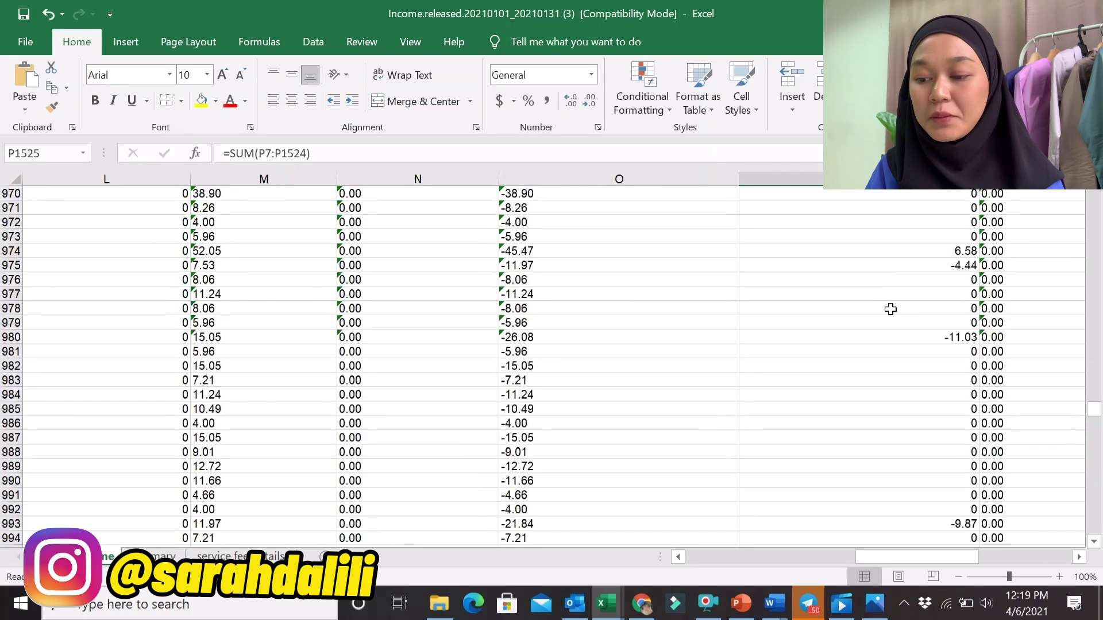
{"action": "scroll", "coordinate": [891, 310], "scroll_direction": "up", "scroll_amount": 20}
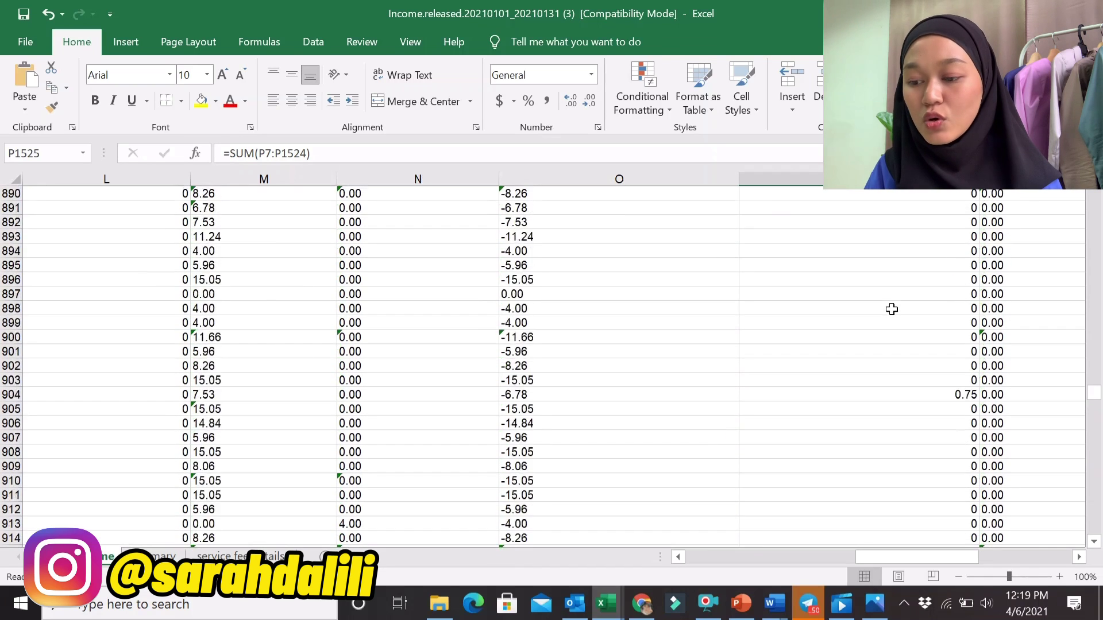
{"action": "scroll", "coordinate": [889, 314], "scroll_direction": "up", "scroll_amount": 20}
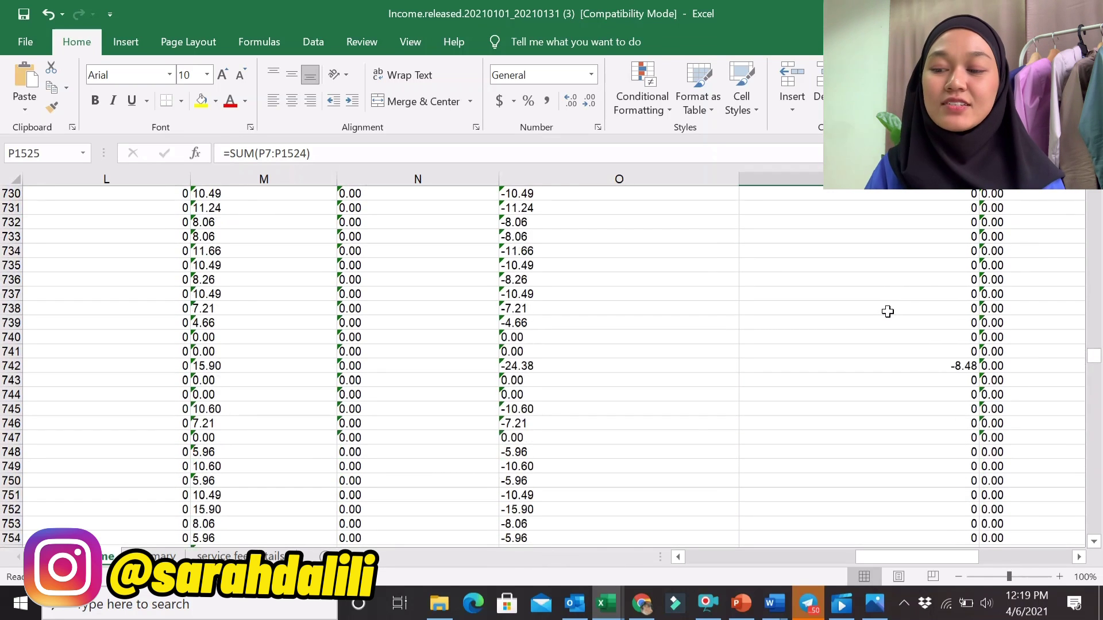
{"action": "left_click_drag", "start_coordinate": [1094, 340], "coordinate": [1093, 195]}
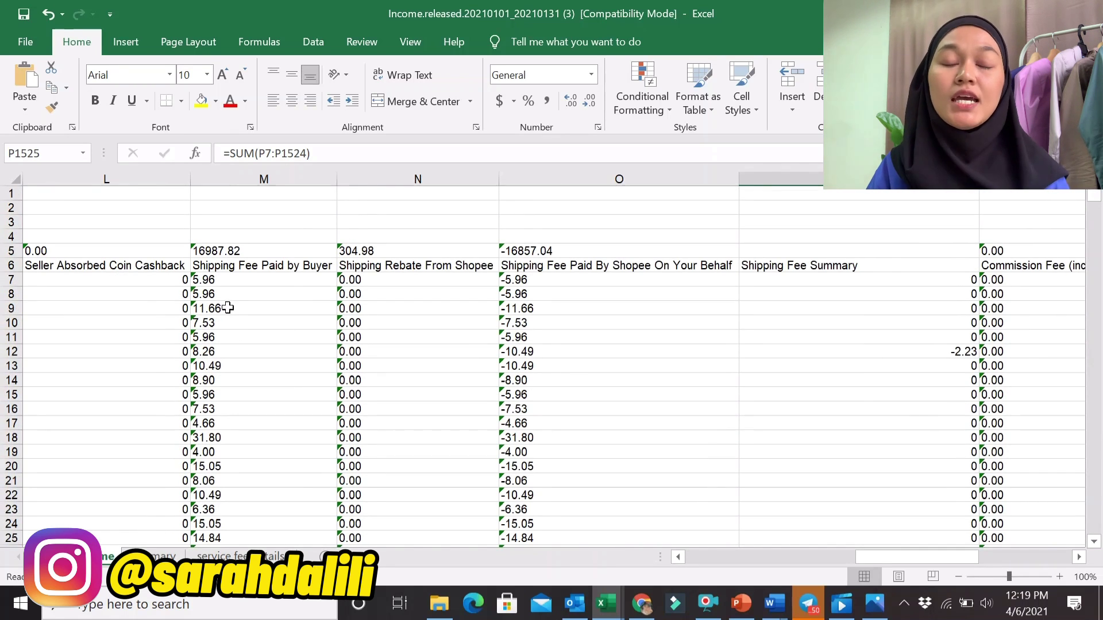
Switch to Shopee Seller Centre in Chrome, reopen My Income and show the released income details.
{"action": "left_click", "coordinate": [640, 604]}
{"action": "scroll", "coordinate": [517, 379], "scroll_direction": "up", "scroll_amount": 1}
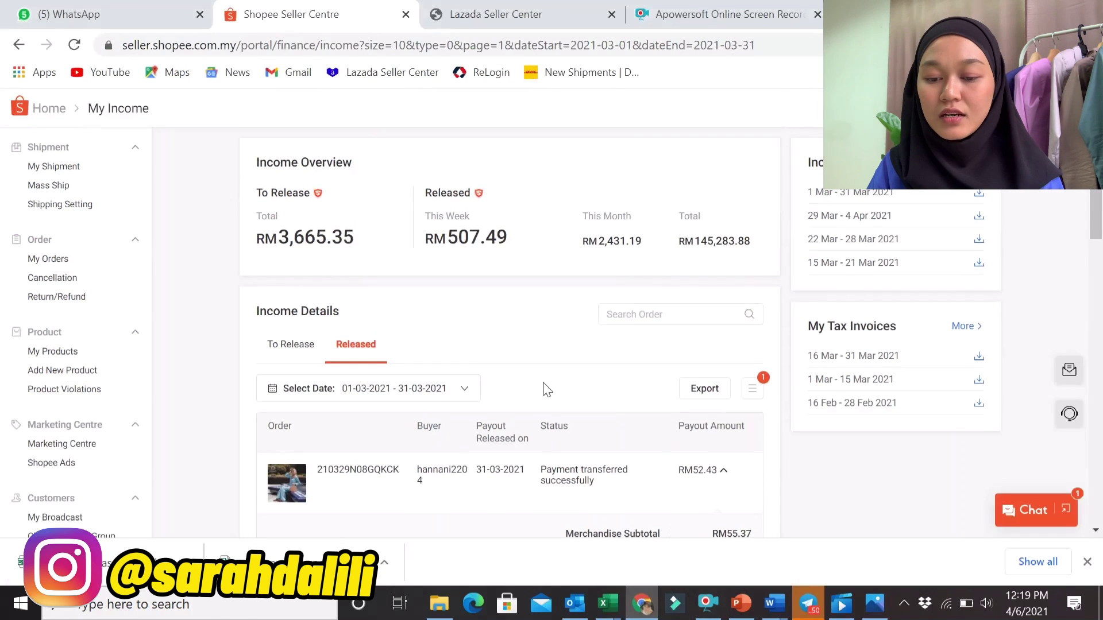
{"action": "scroll", "coordinate": [53, 330], "scroll_direction": "down", "scroll_amount": 5}
{"action": "left_click", "coordinate": [52, 326]}
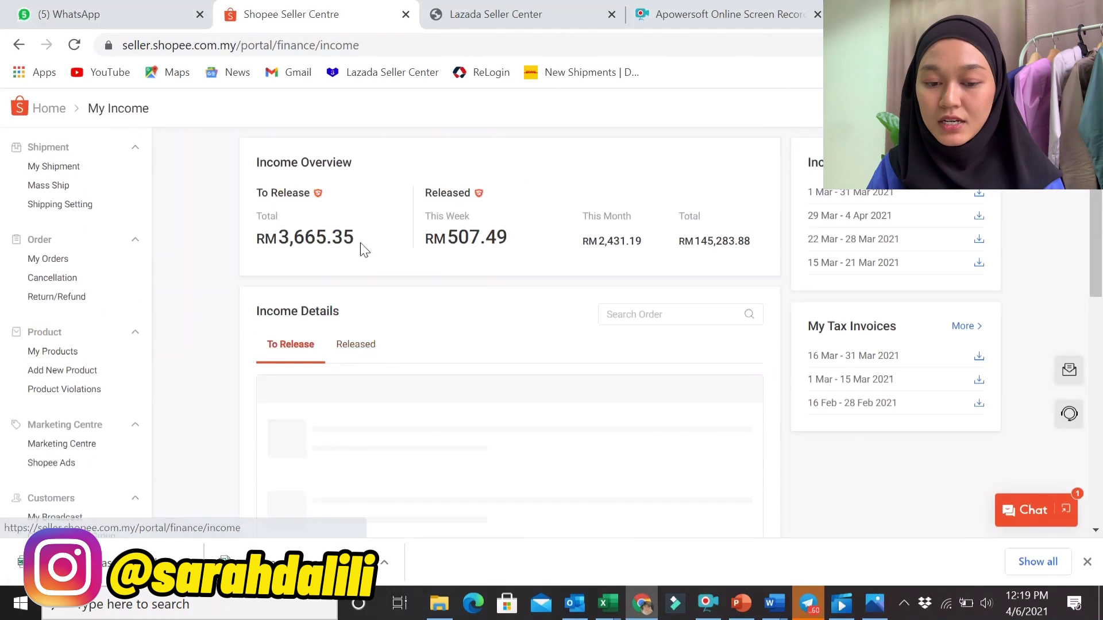
{"action": "left_click", "coordinate": [354, 344]}
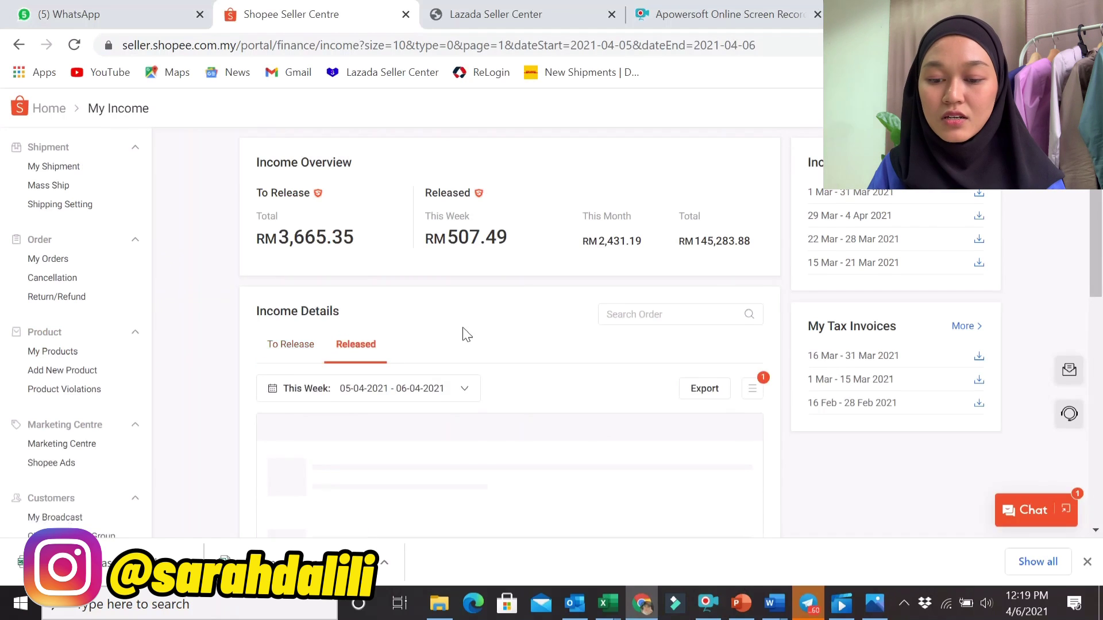
{"action": "scroll", "coordinate": [431, 333], "scroll_direction": "down", "scroll_amount": 3}
Browse the released-income custom date calendar back to January 2021 and forward to February 2021, and return to the January income report in Excel.
{"action": "left_click", "coordinate": [394, 254]}
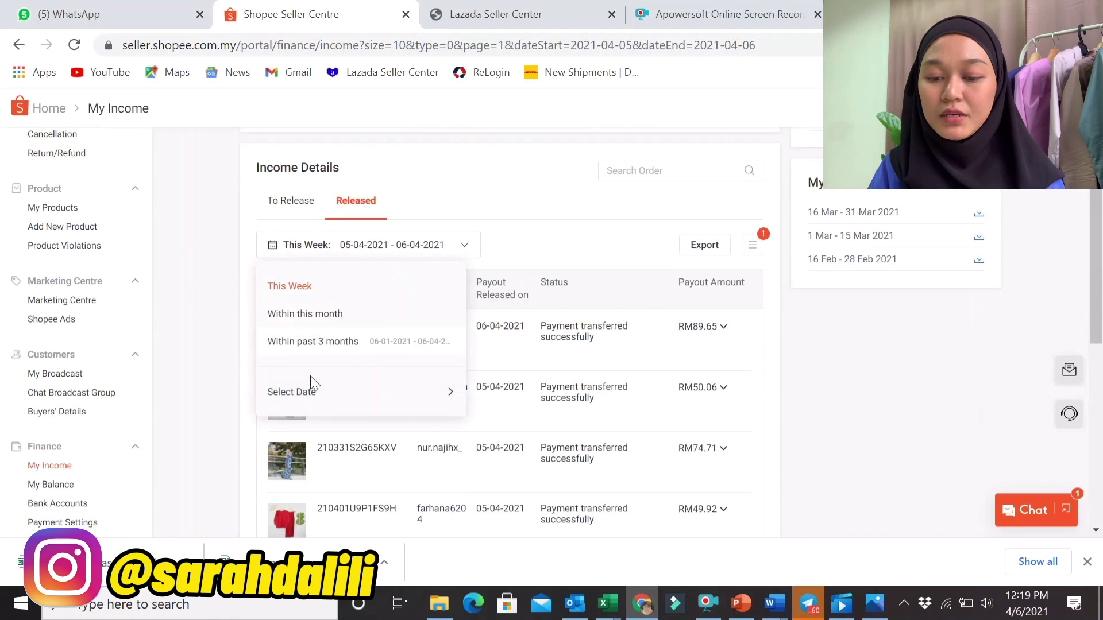
{"action": "mouse_move", "coordinate": [295, 396]}
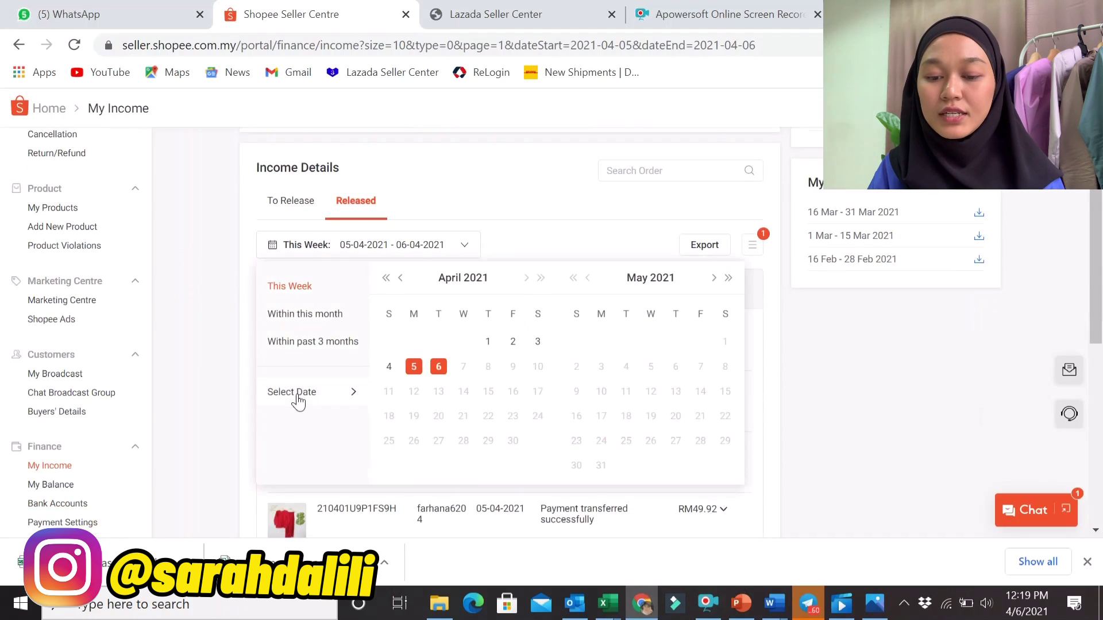
{"action": "left_click", "coordinate": [401, 279]}
{"action": "left_click", "coordinate": [401, 279]}
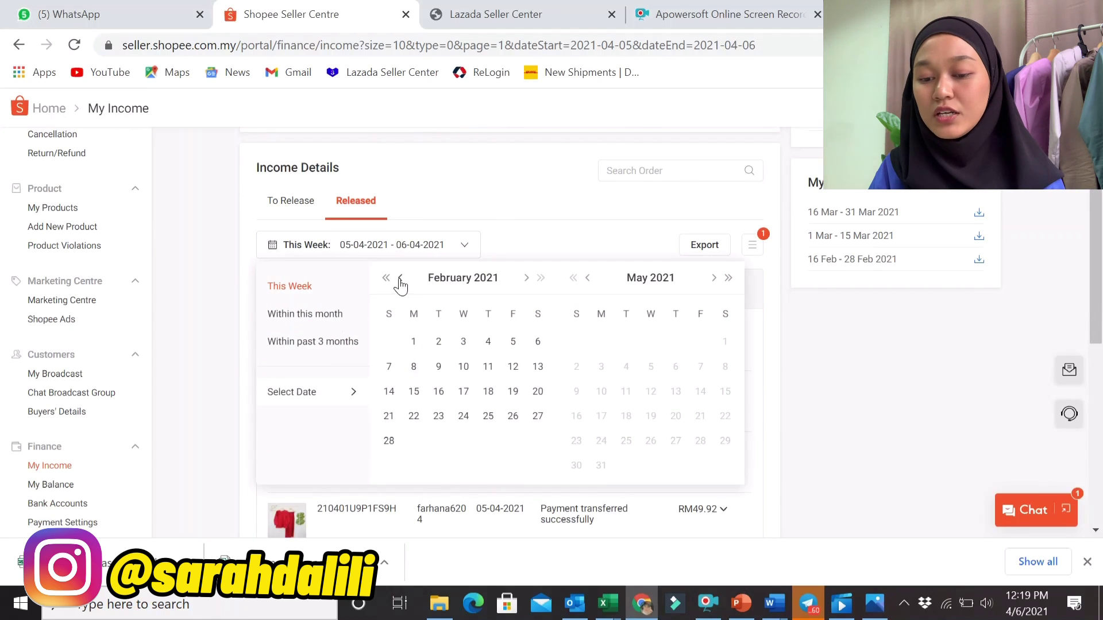
{"action": "left_click", "coordinate": [400, 278]}
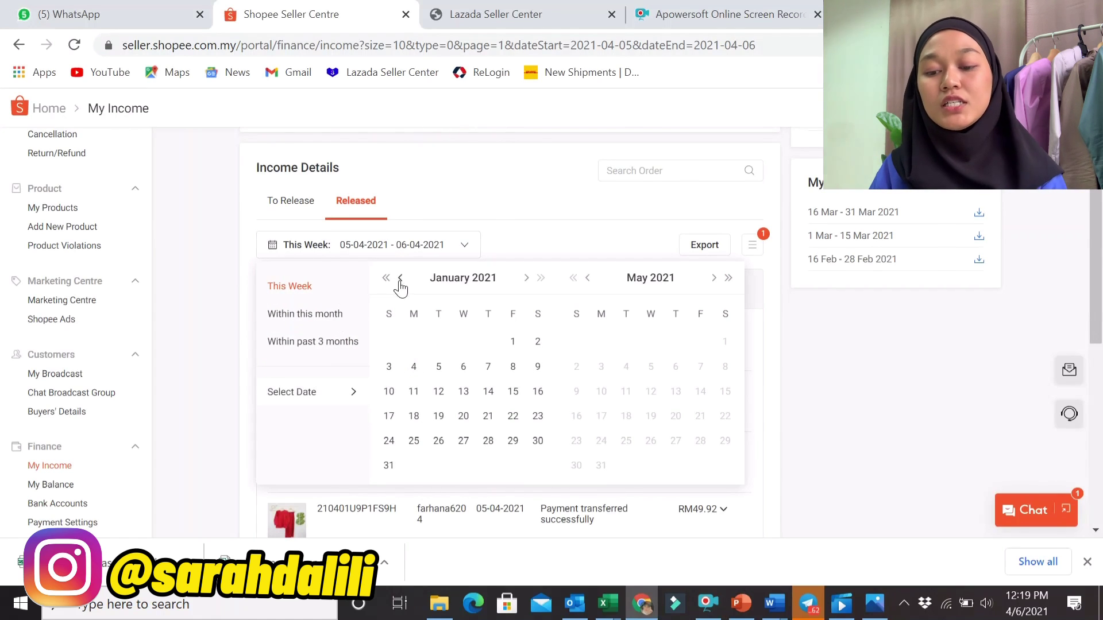
{"action": "left_click", "coordinate": [525, 281]}
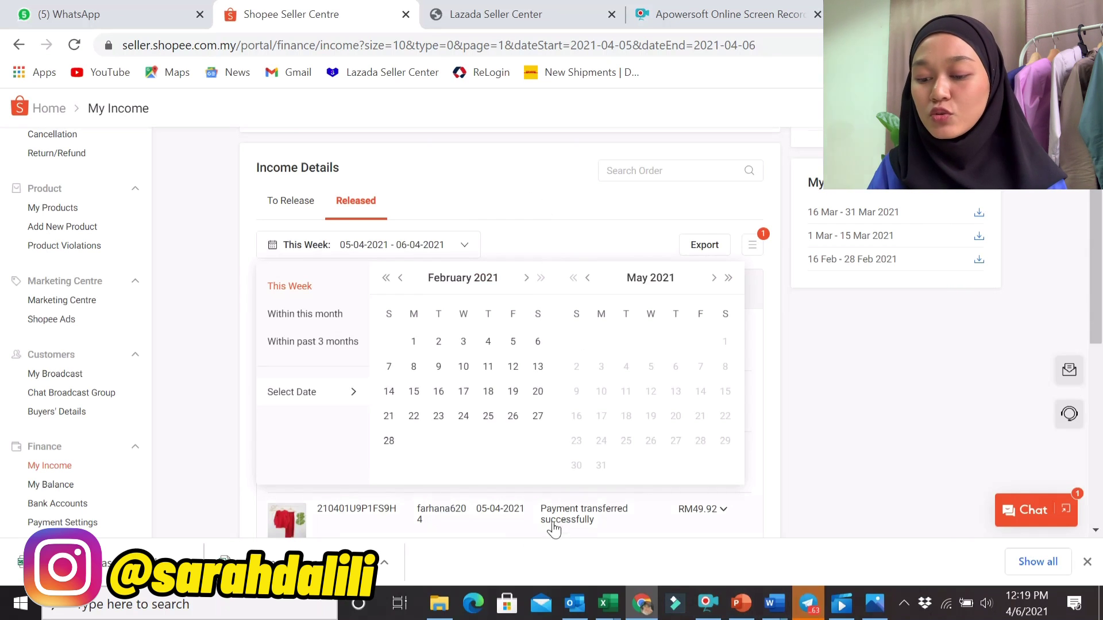
{"action": "left_click", "coordinate": [608, 607]}
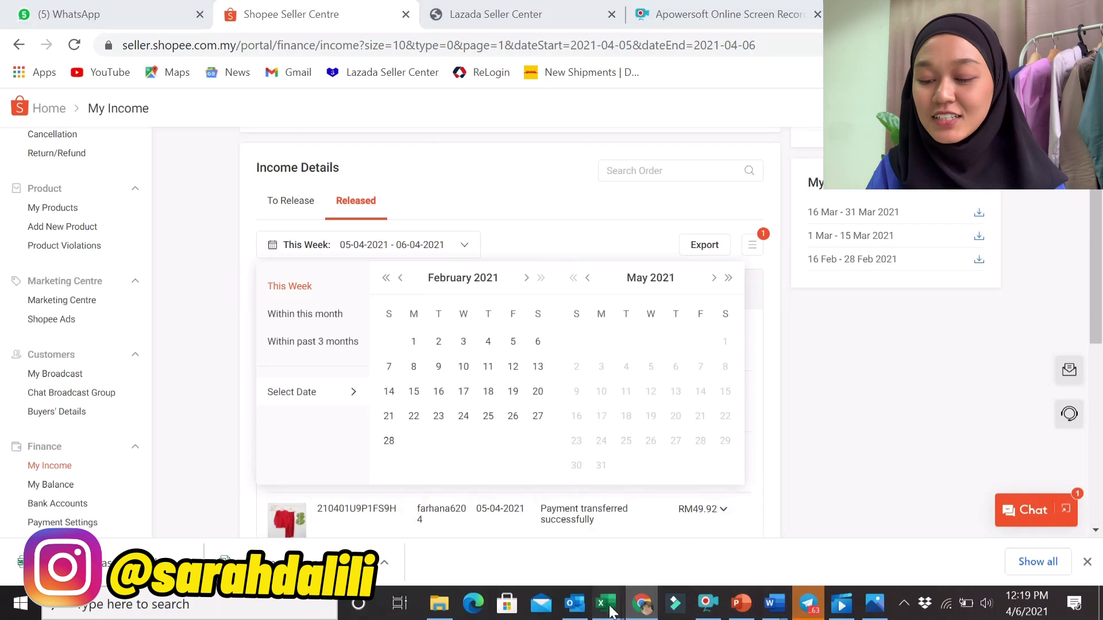
{"action": "left_click", "coordinate": [675, 535]}
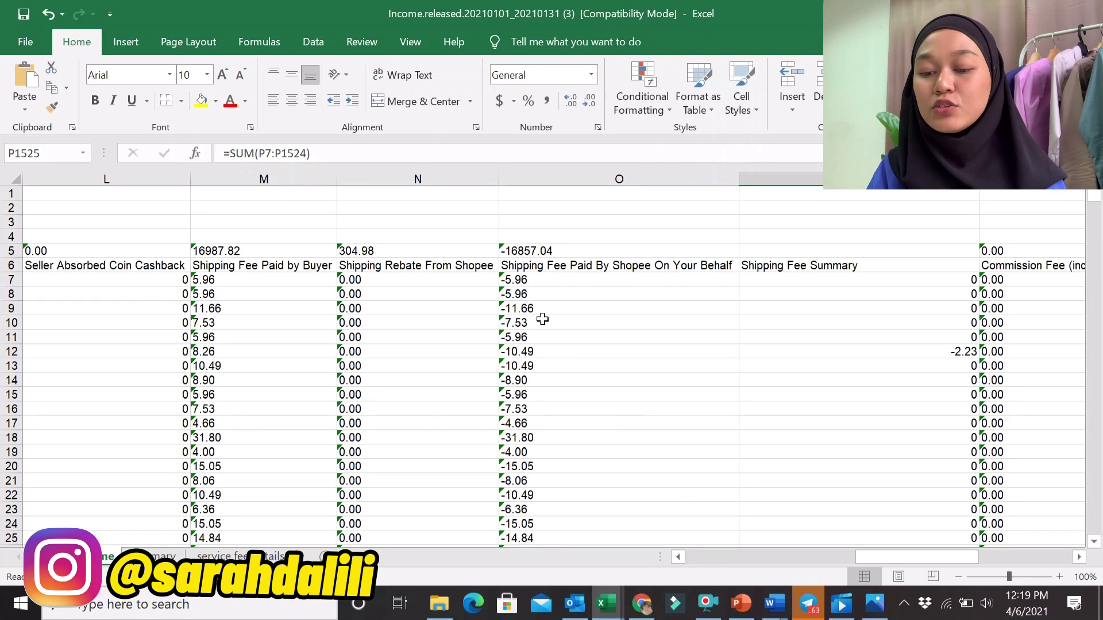